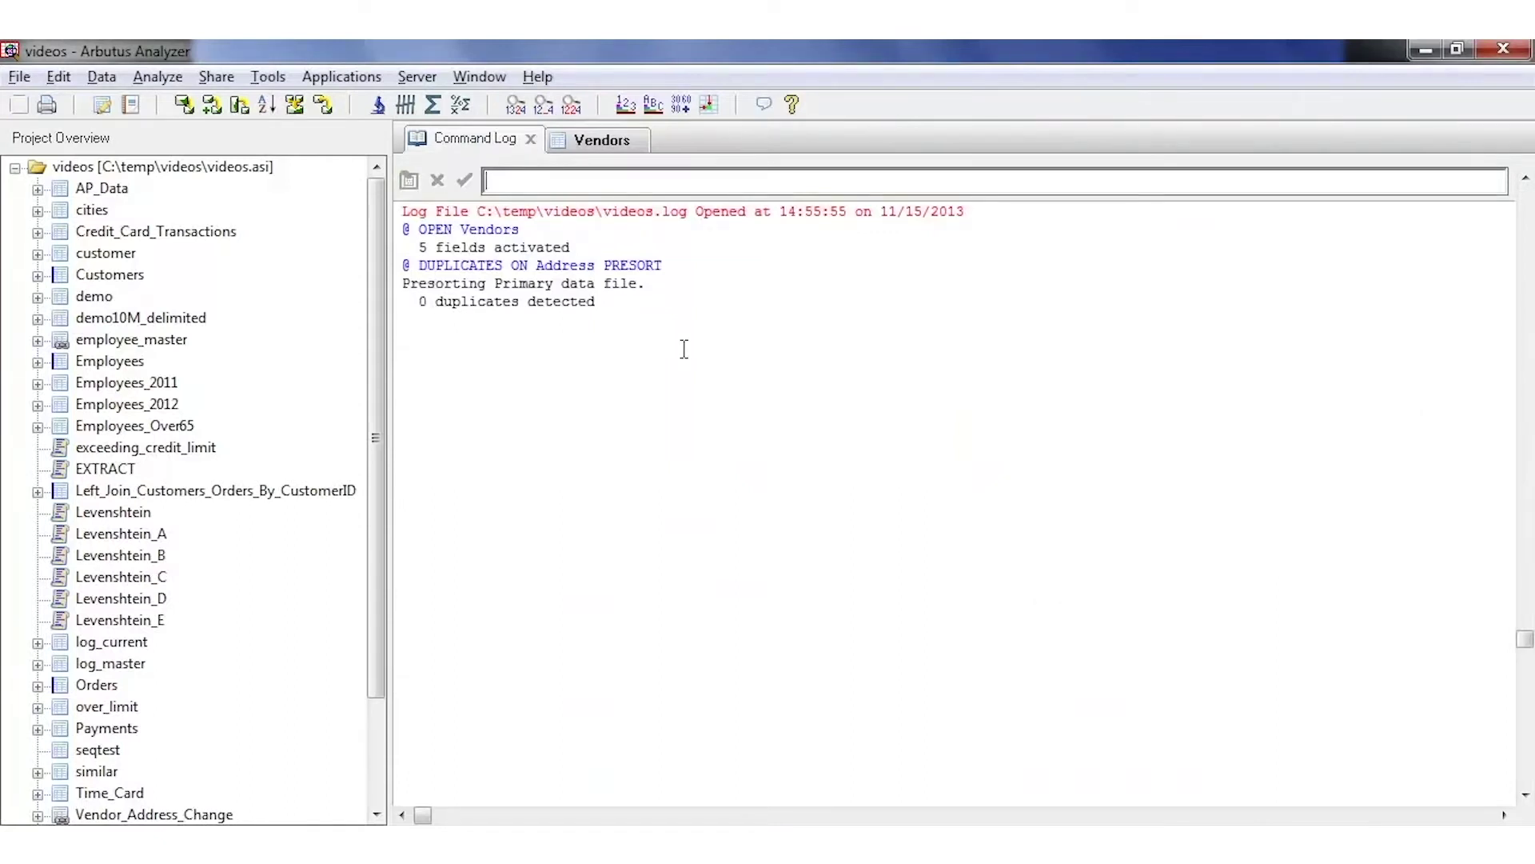
Open the normalized_address field definition in the Vendors table layout and examine the substitution file argument of its Normalize expression
click(587, 143)
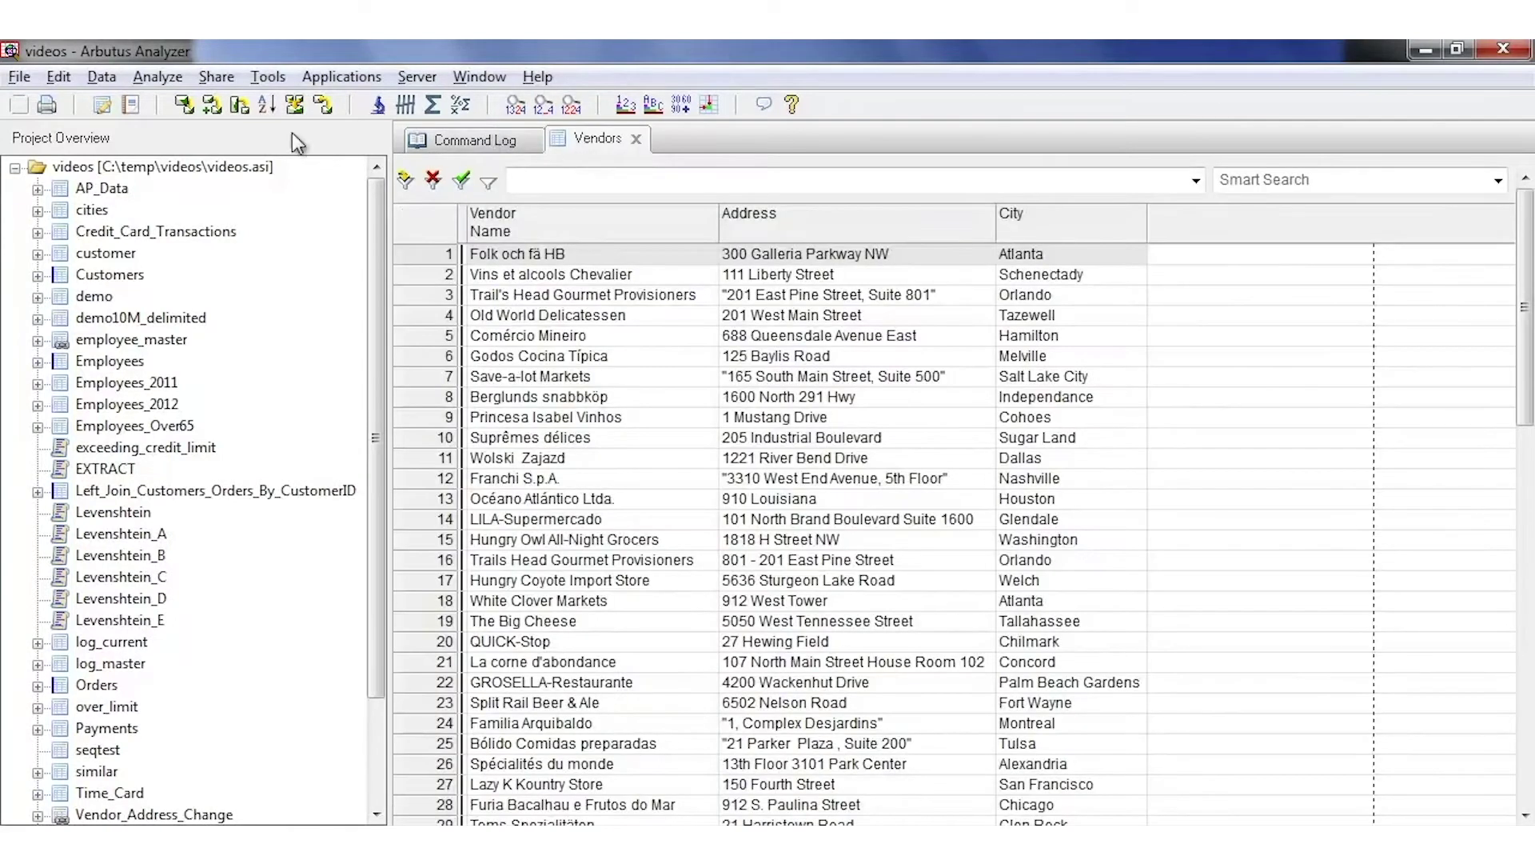
click(104, 109)
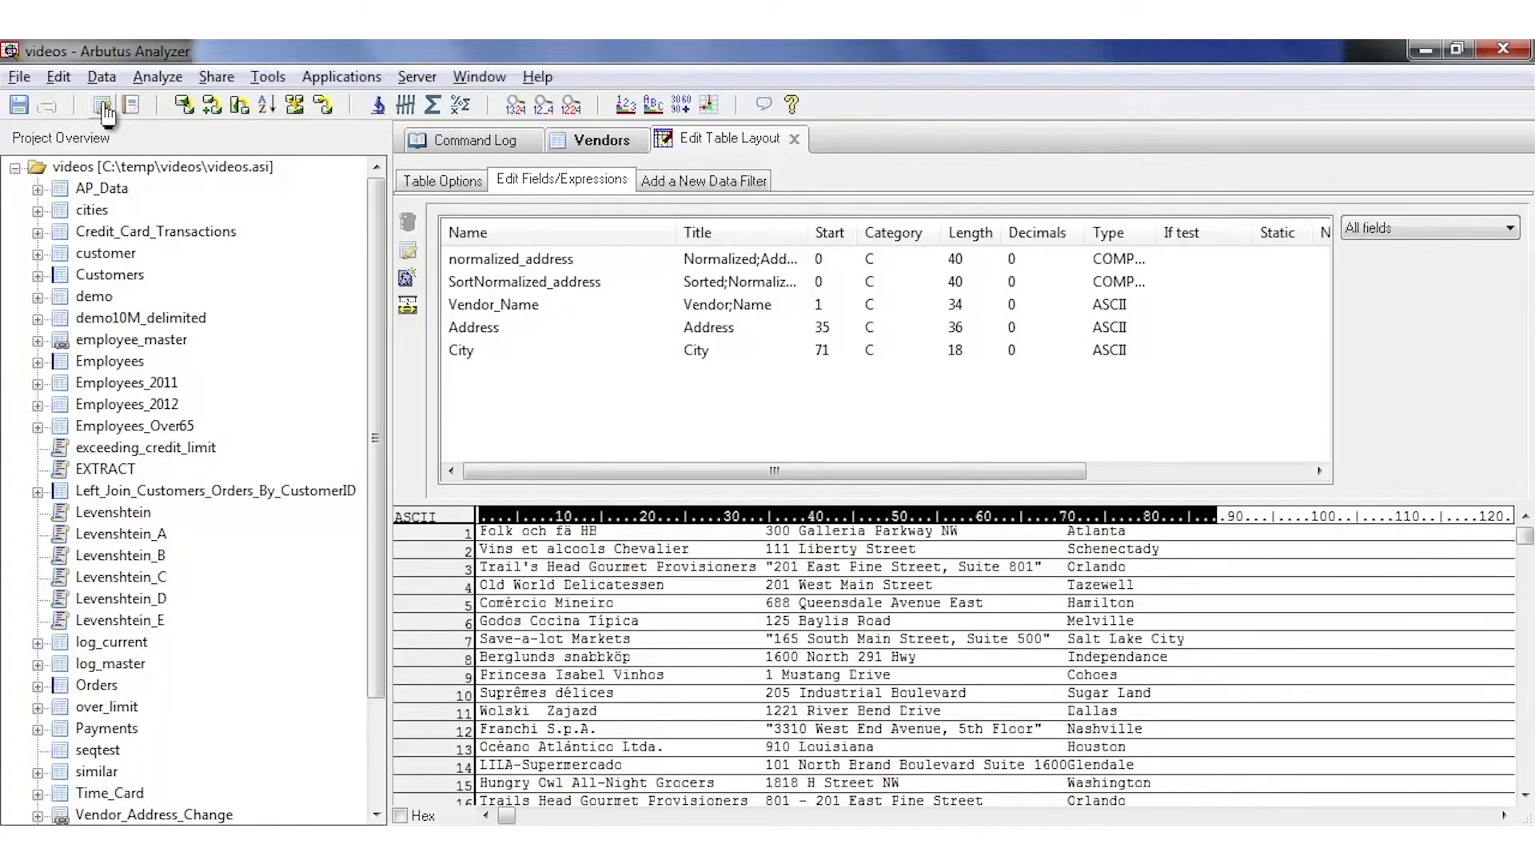
click(500, 262)
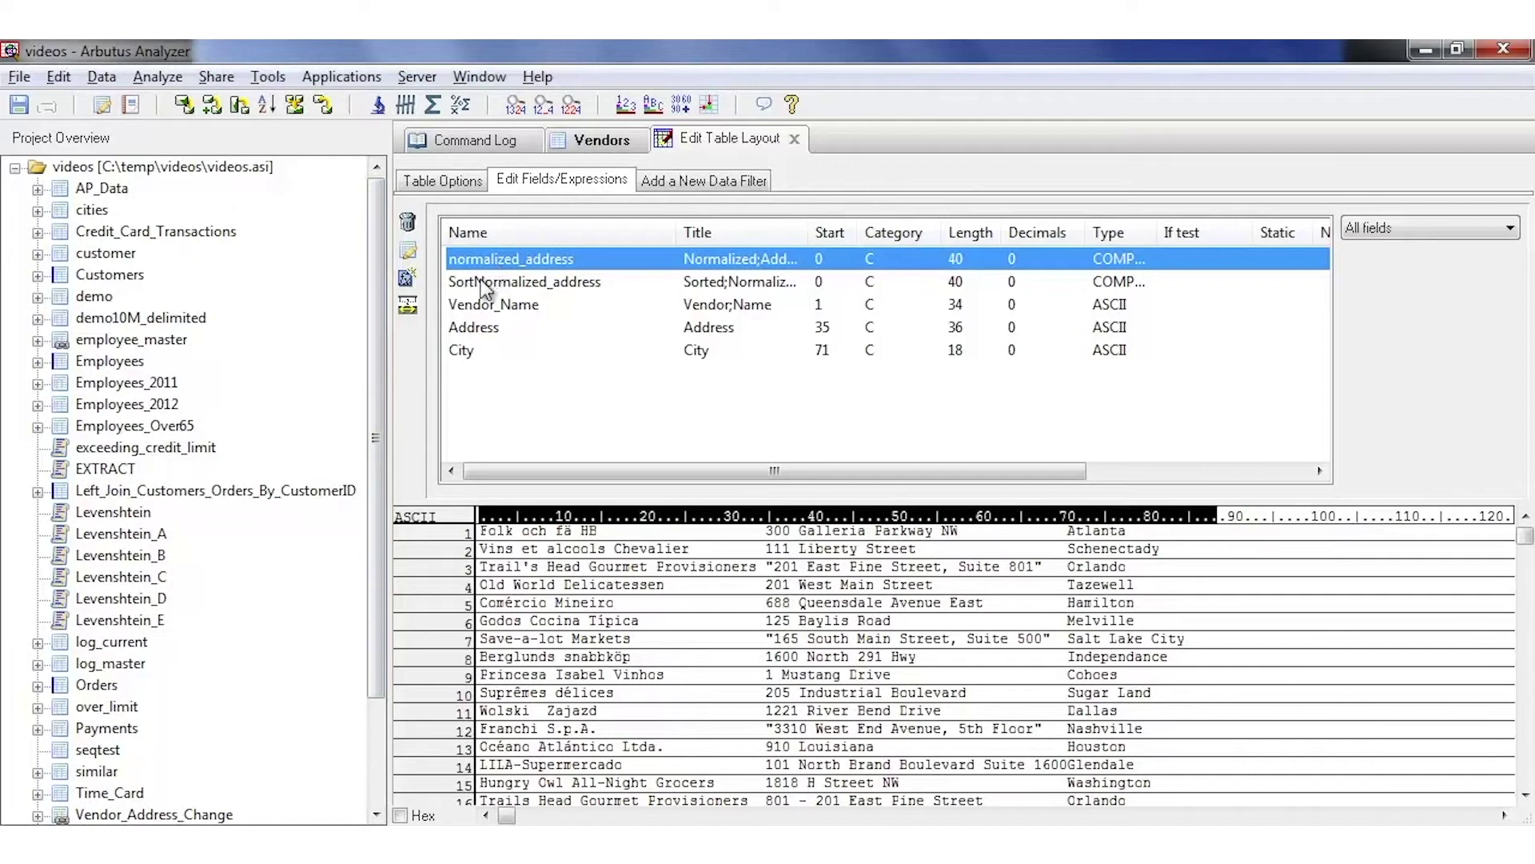
double_click(491, 261)
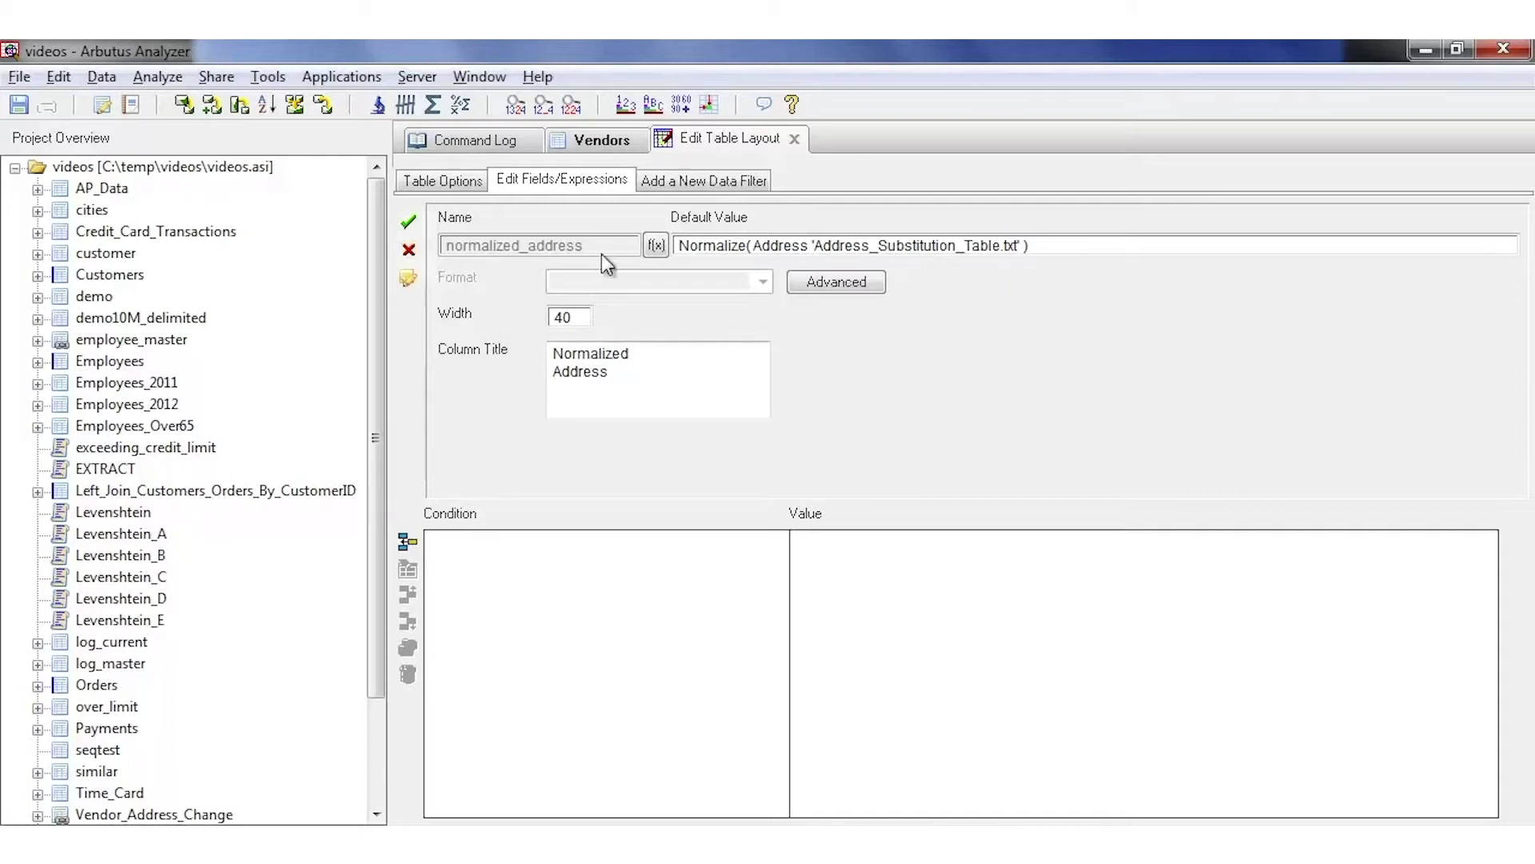
drag(812, 246, 1025, 248)
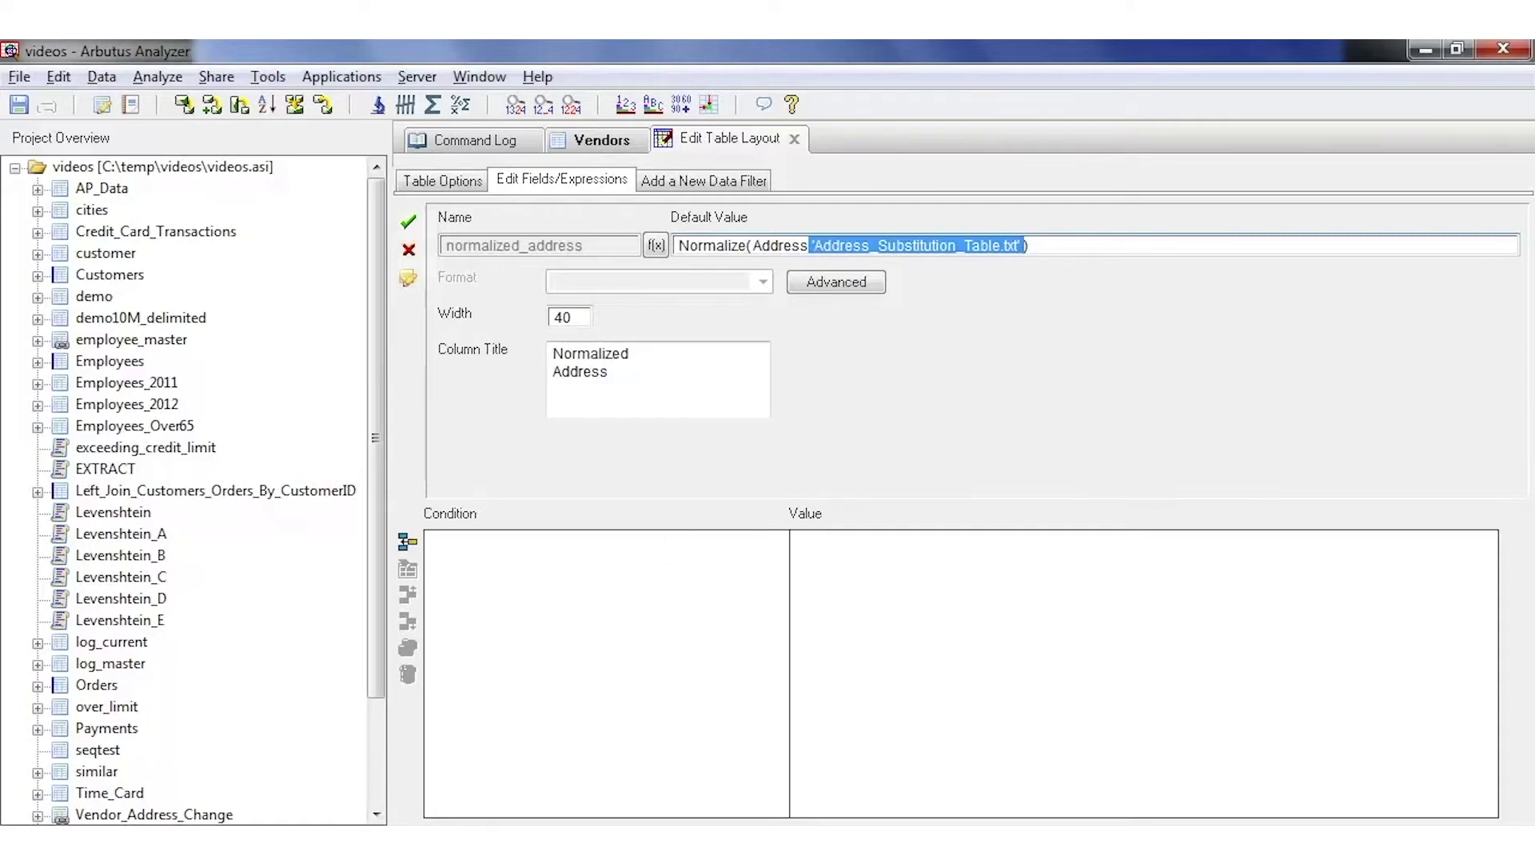
Switch to the videos folder in Windows Explorer and examine the word-to-abbreviation pairs in Address_Substitution_Table.txt
key(alt+Tab)
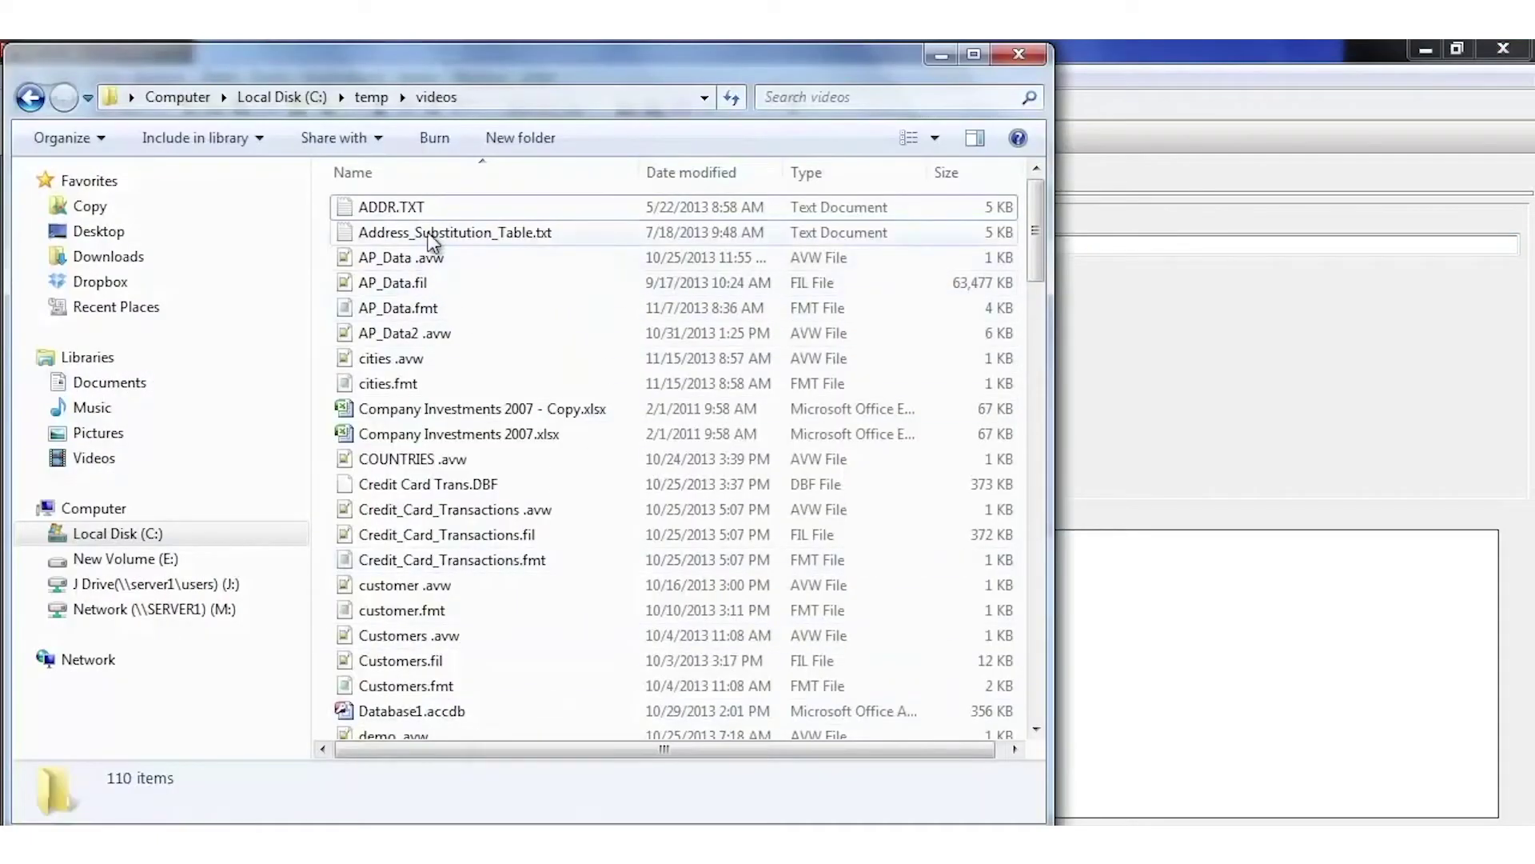
double_click(432, 233)
drag(544, 684, 414, 236)
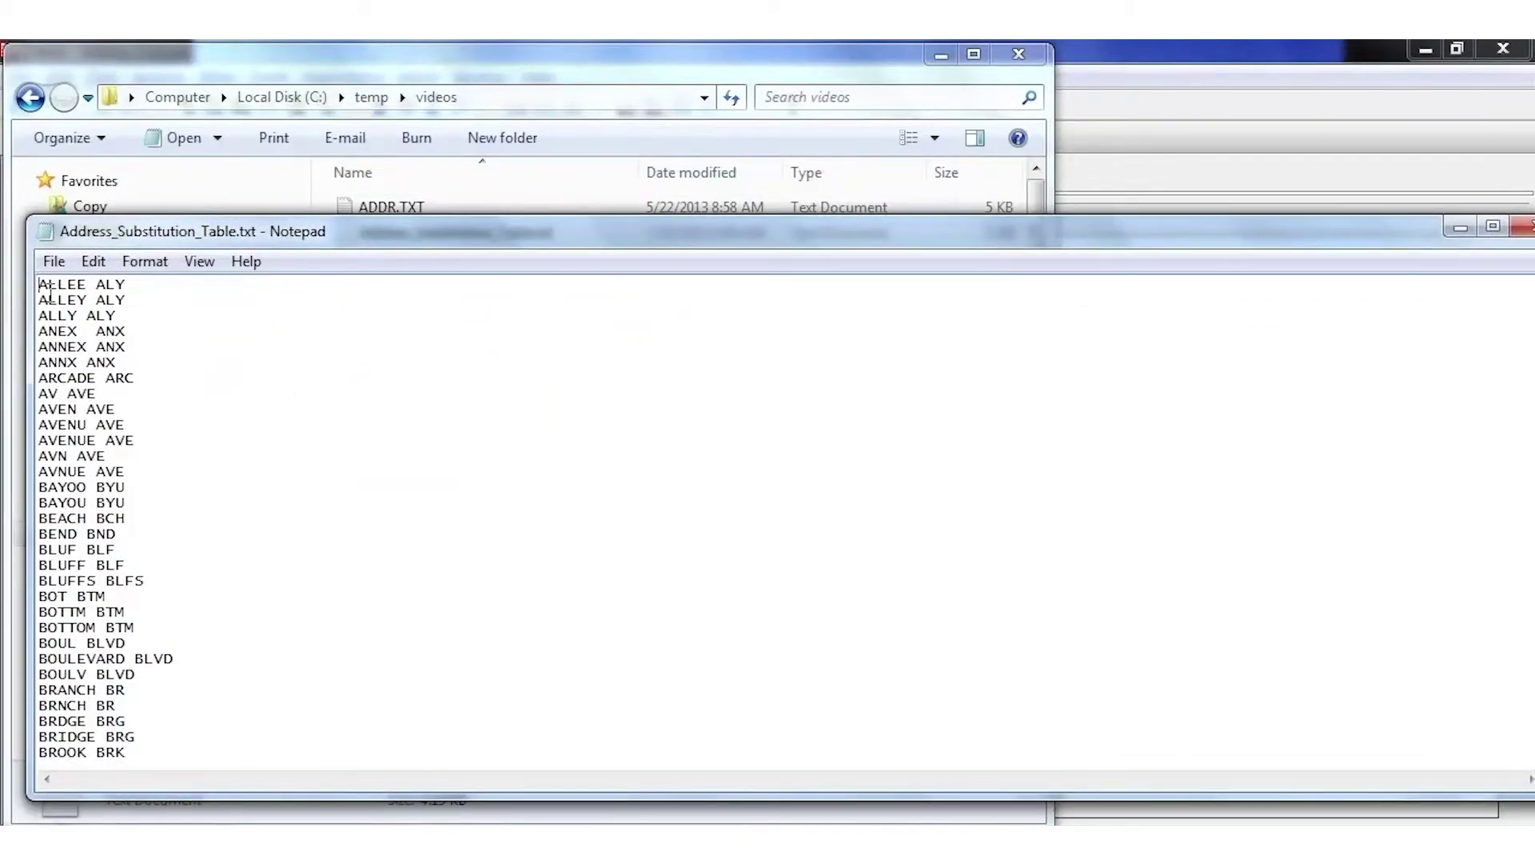
drag(38, 286, 85, 278)
drag(96, 286, 126, 284)
drag(128, 300, 96, 301)
click(97, 285)
drag(97, 286, 126, 284)
click(1521, 230)
click(1034, 68)
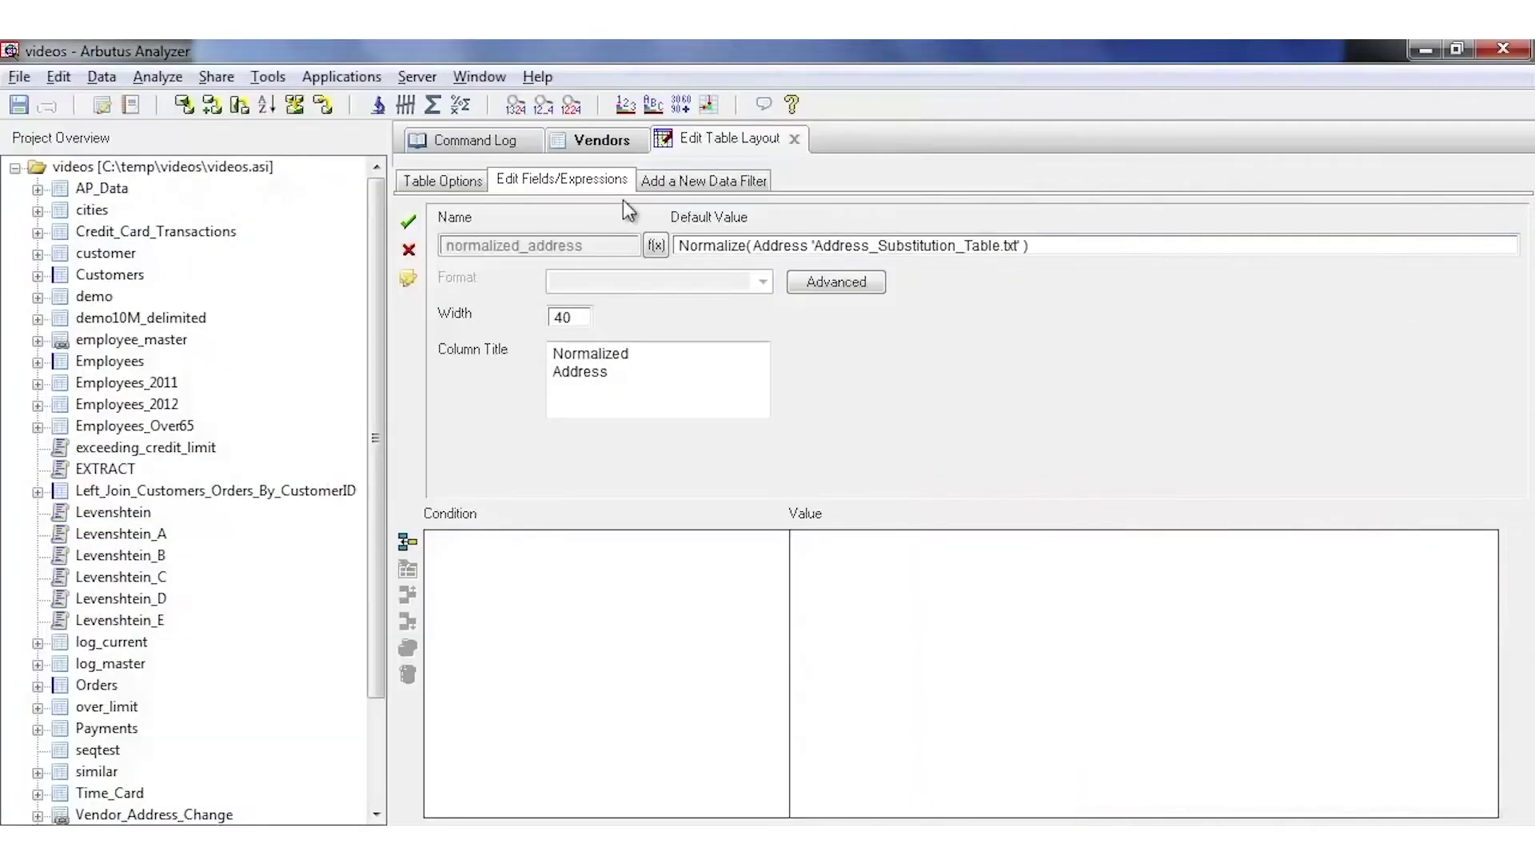
Close the table layout without editing the field and insert the normalized_address column before City in the Vendors view
click(410, 254)
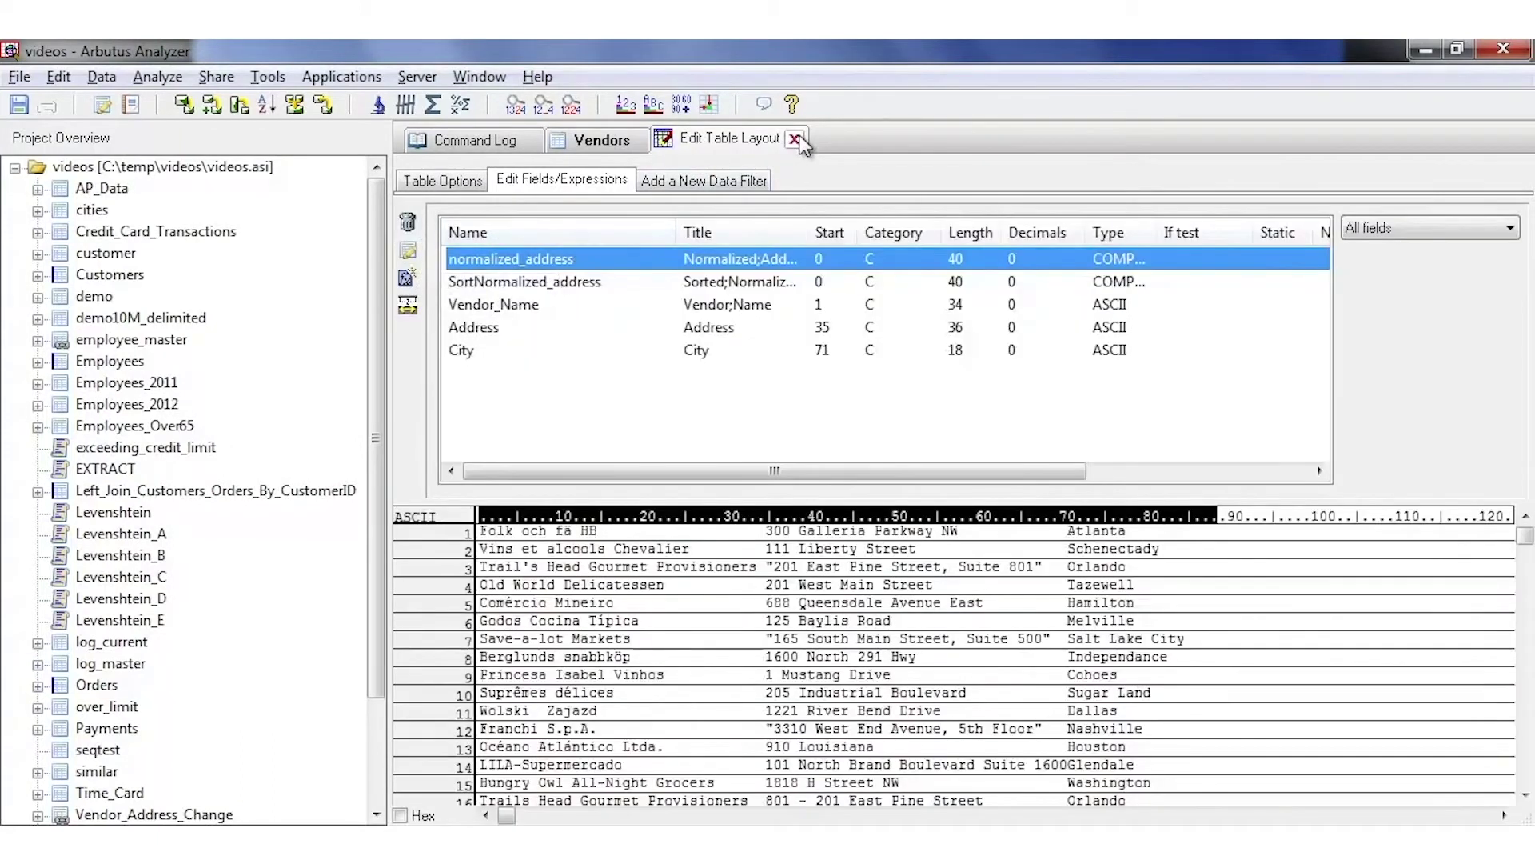
click(795, 139)
click(1034, 222)
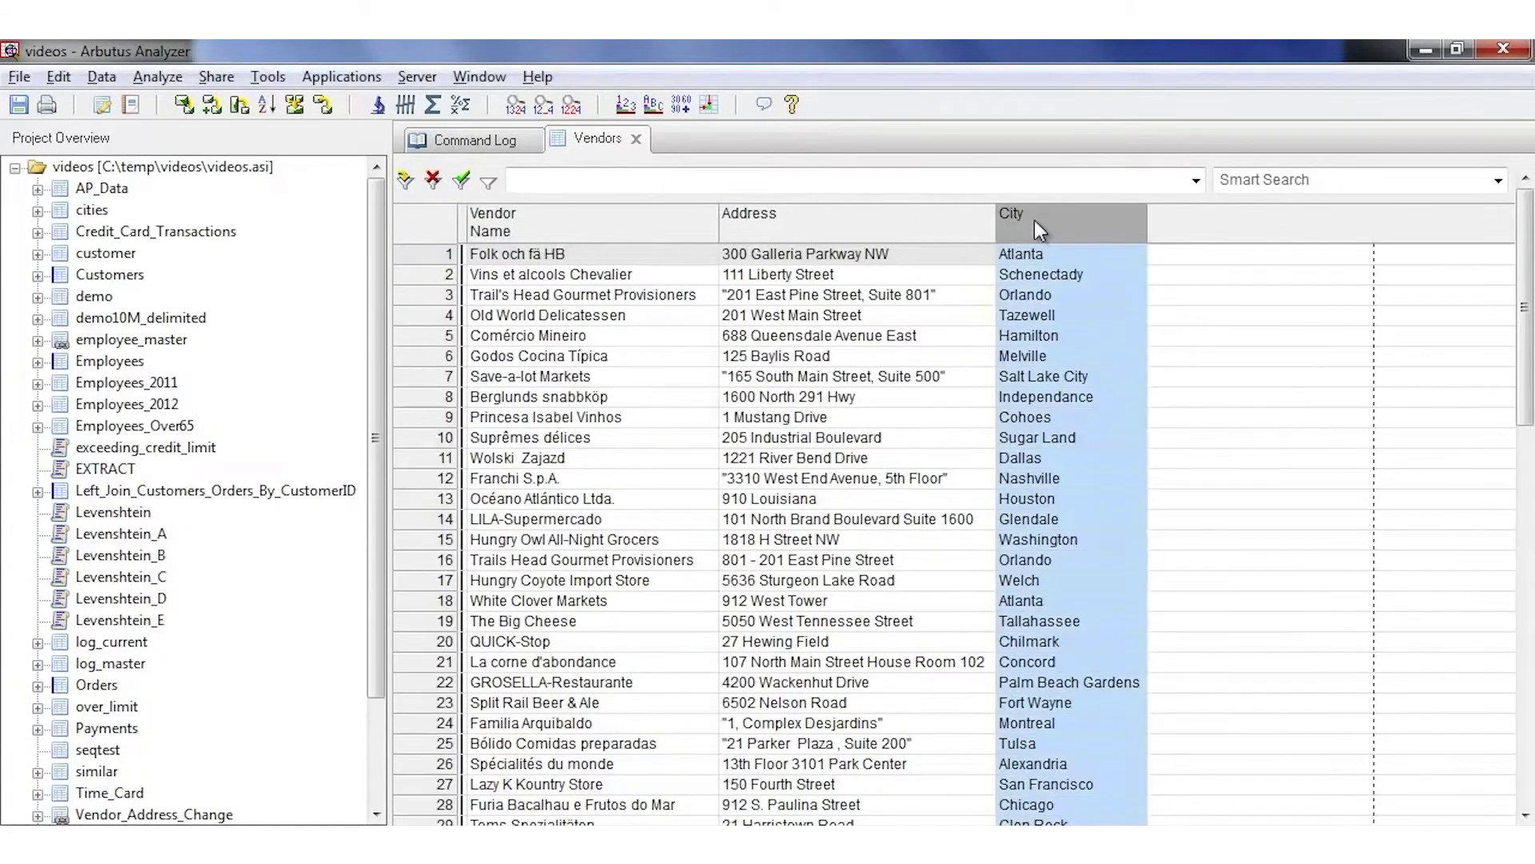
right_click(1034, 219)
click(1102, 275)
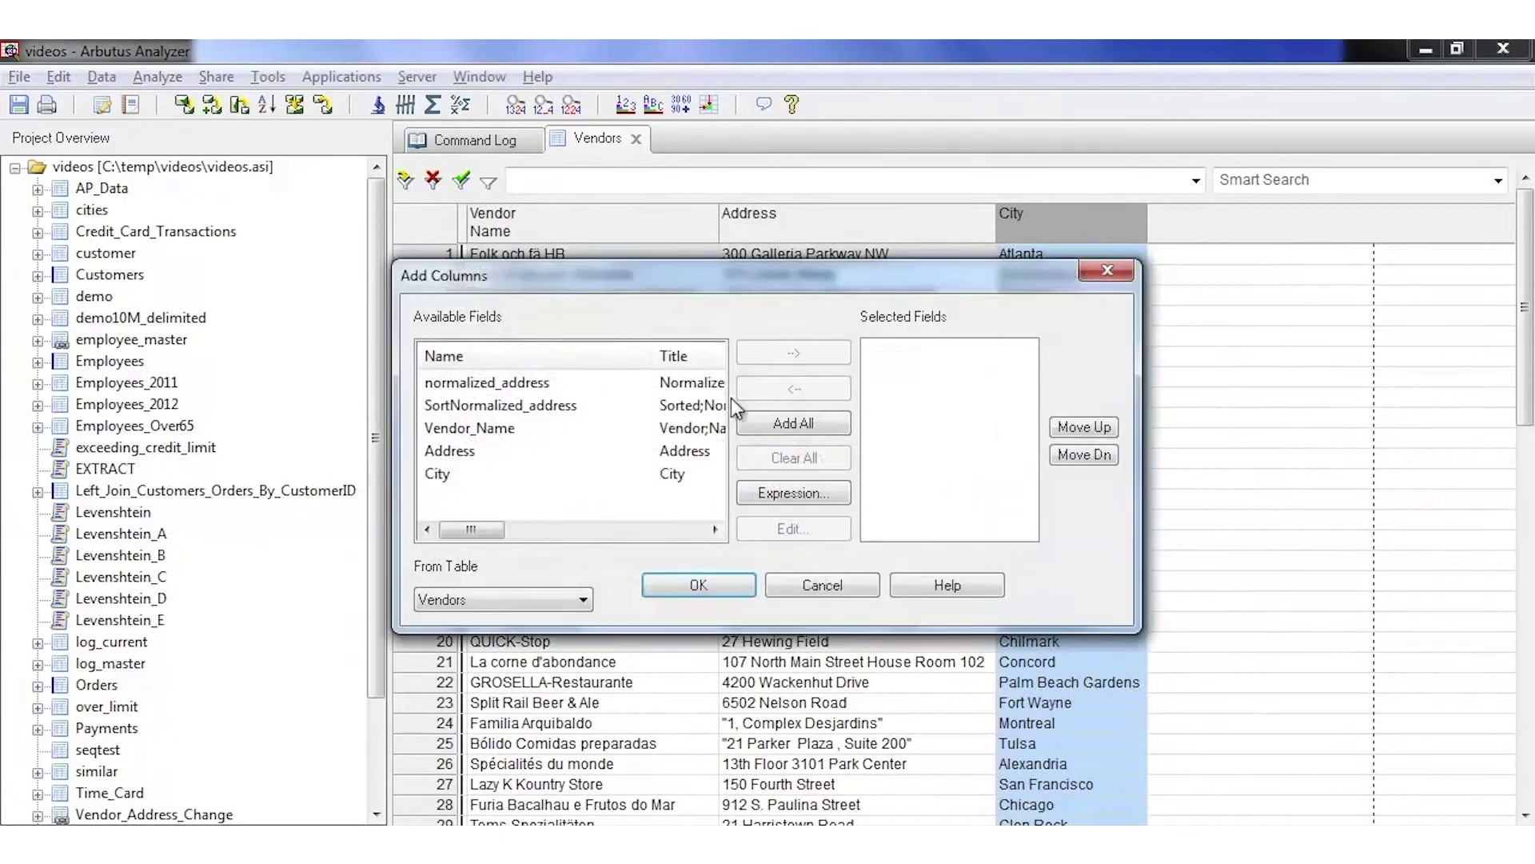
double_click(515, 378)
click(702, 588)
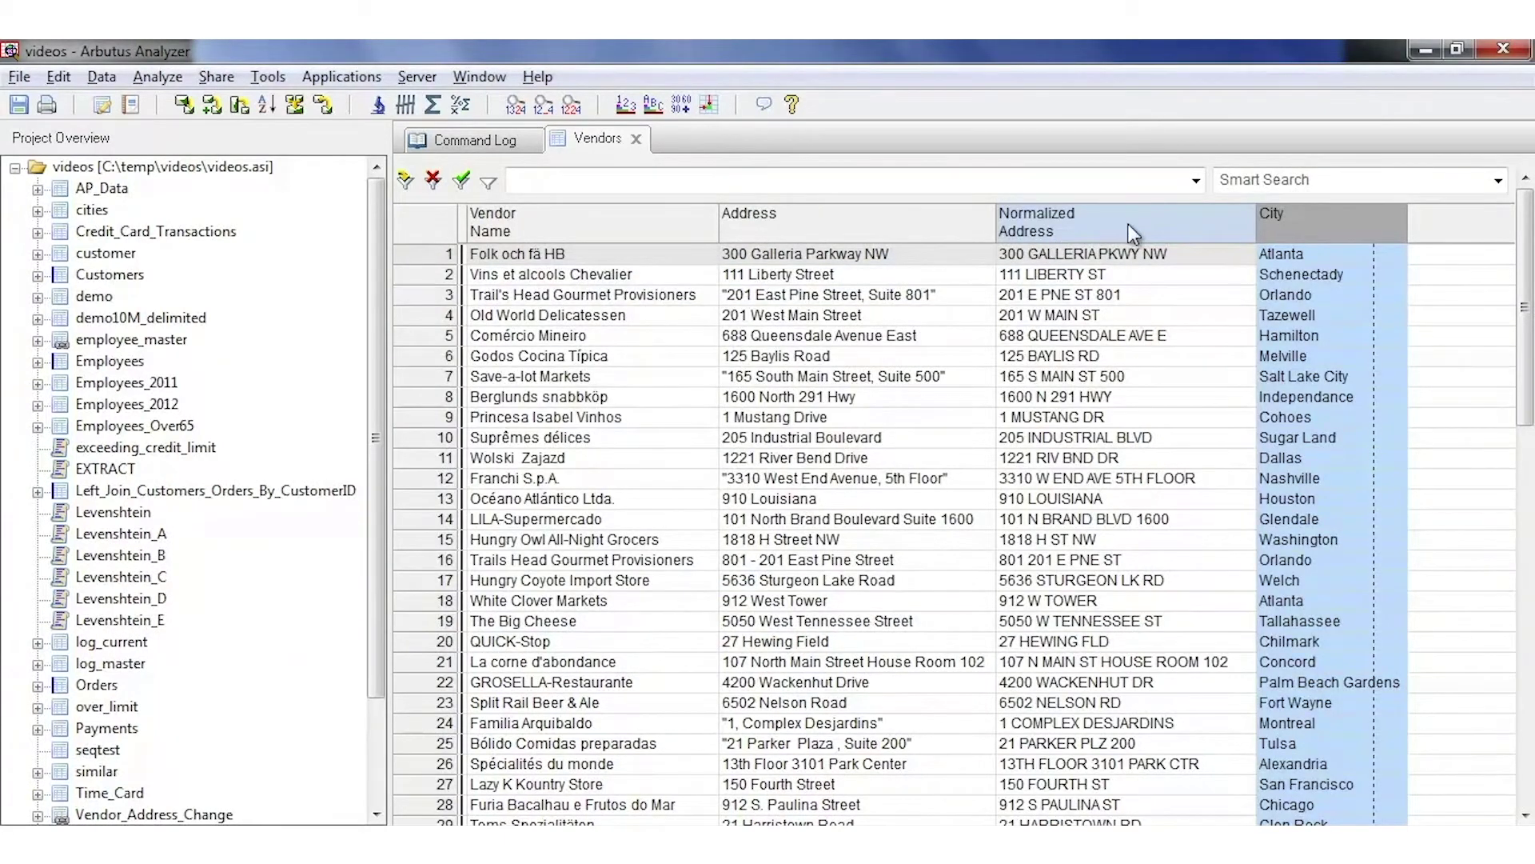
Compare the original Address values with the Normalized Address values in the first three Vendors records
click(1115, 258)
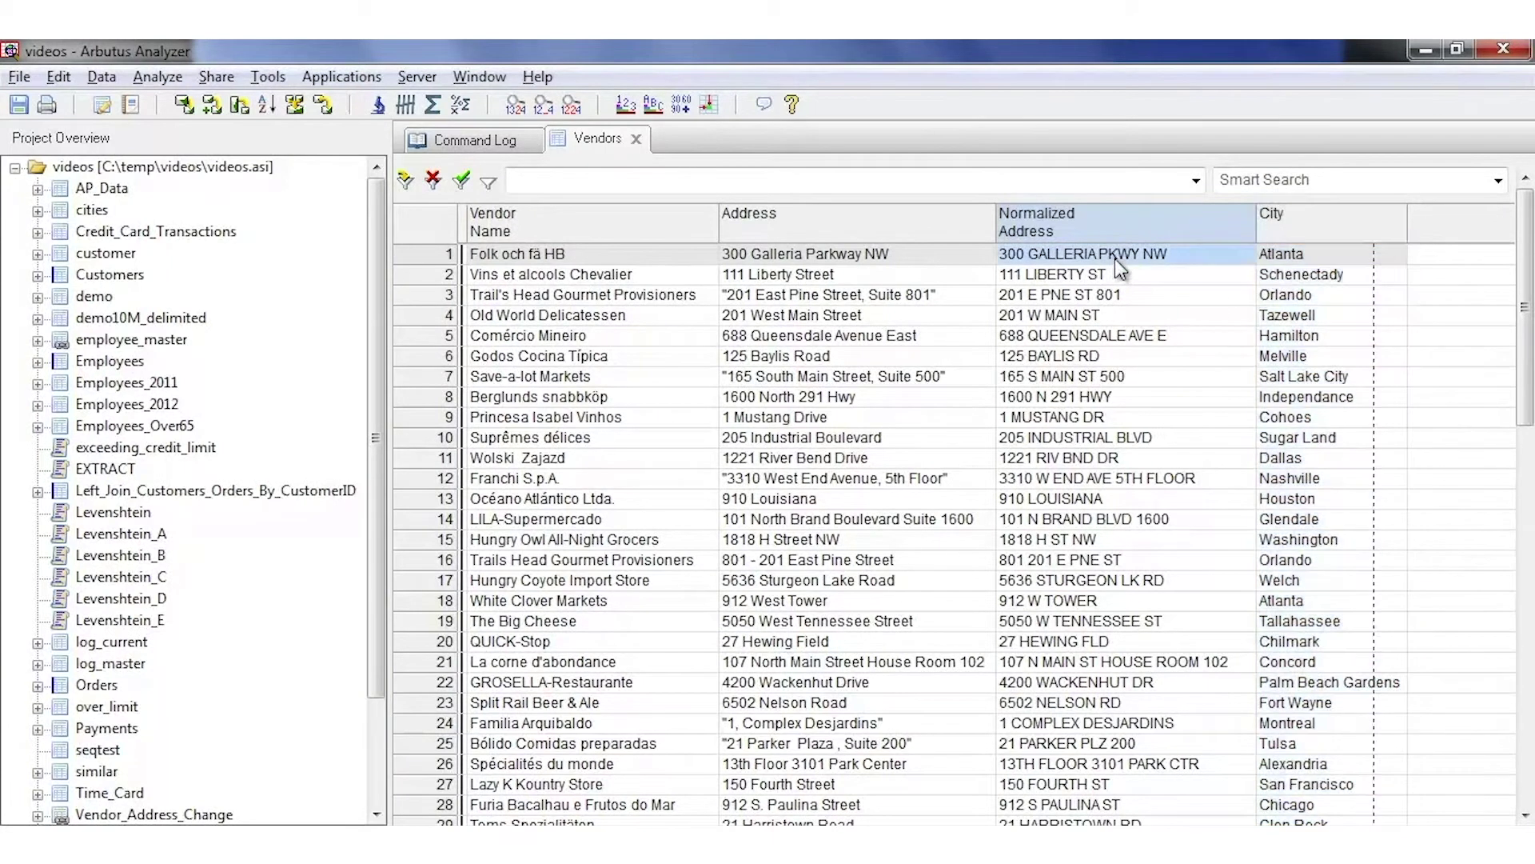
click(925, 255)
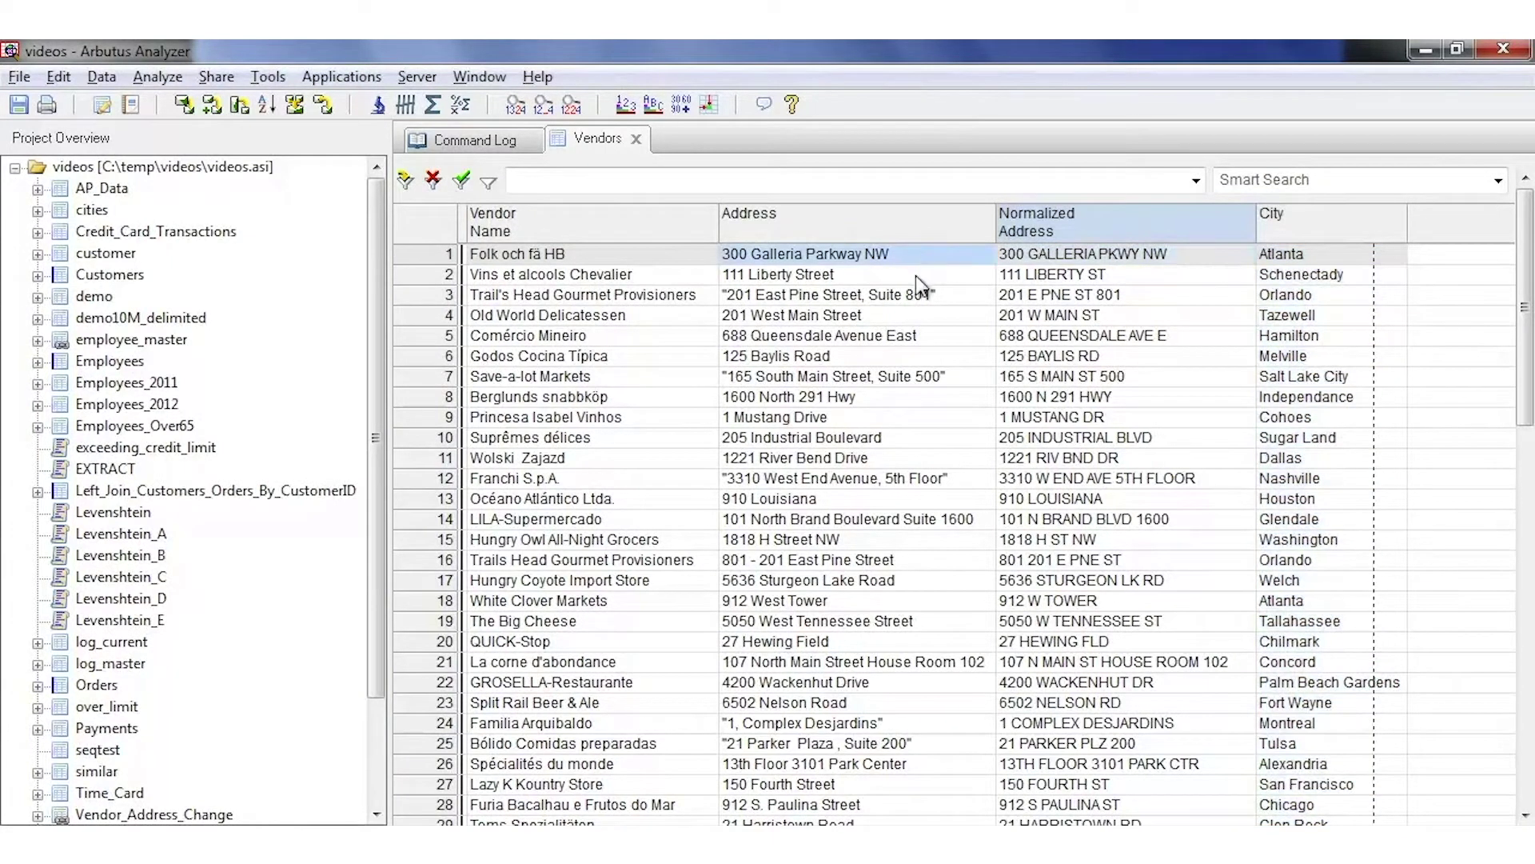
click(914, 275)
click(1023, 277)
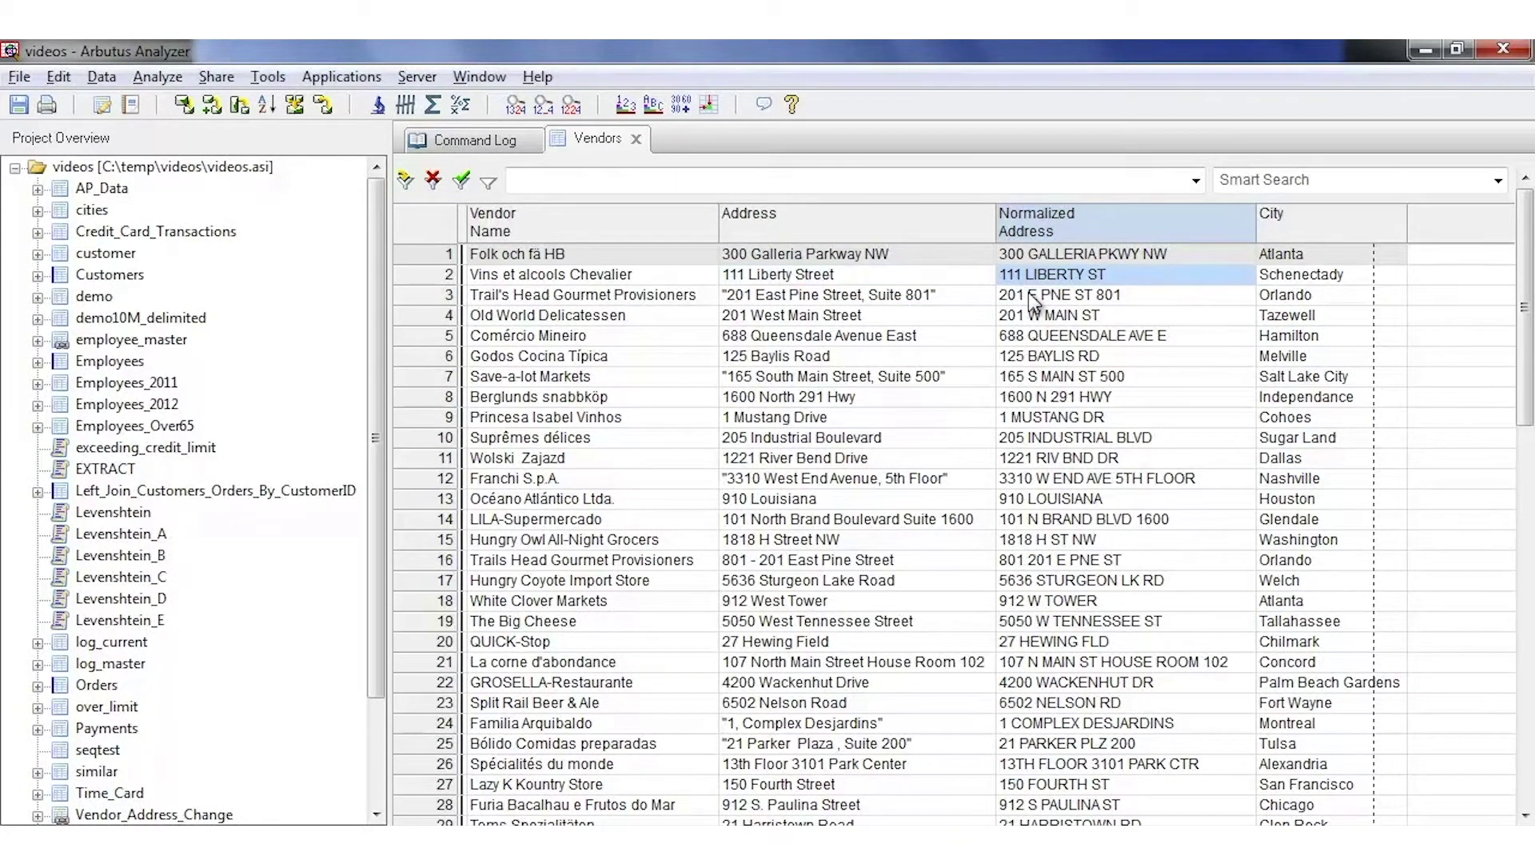
click(1029, 294)
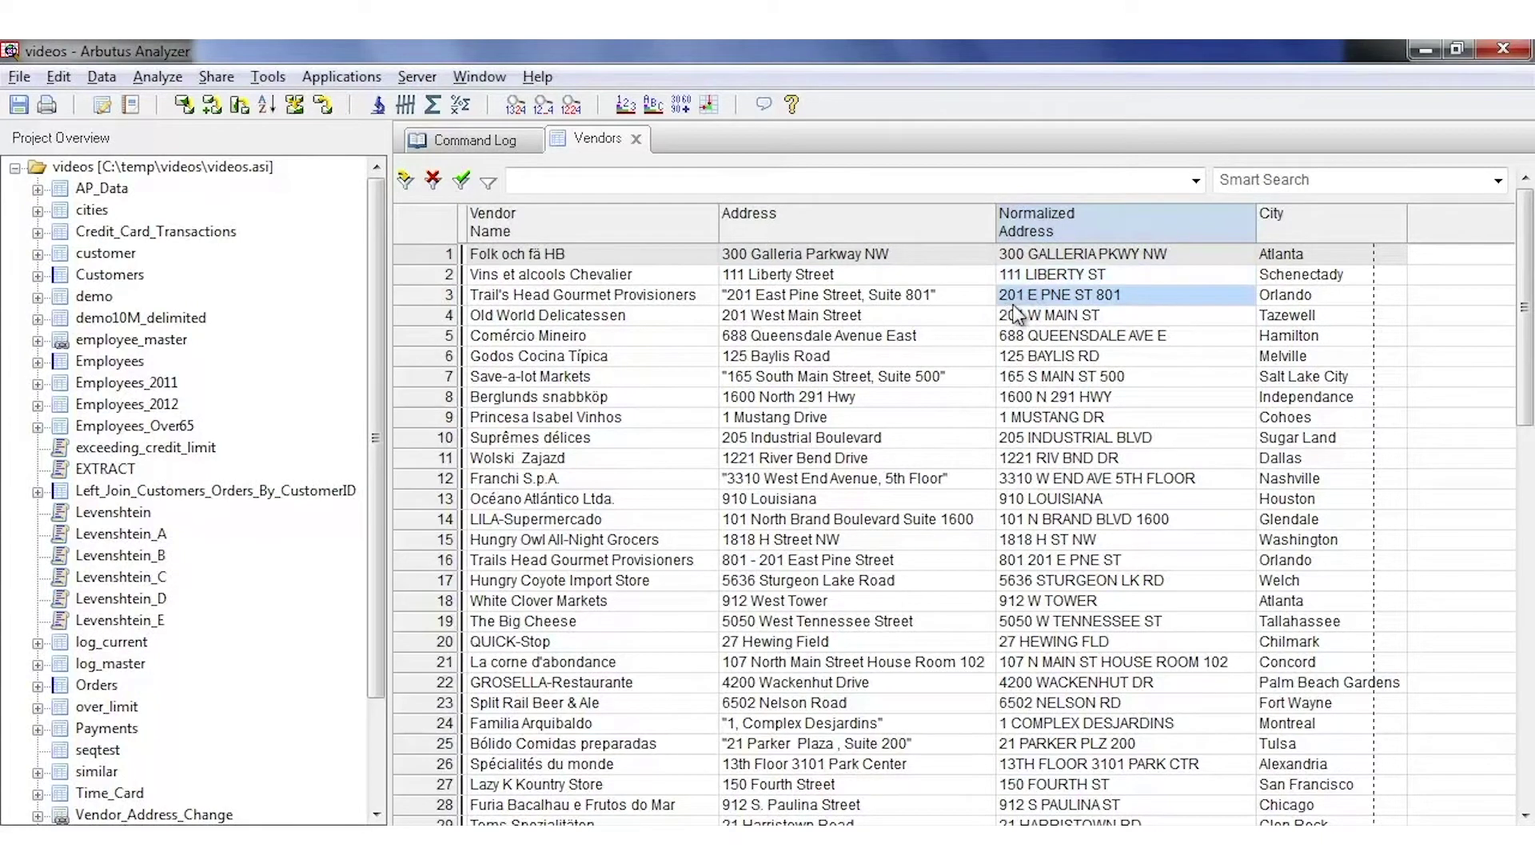
click(909, 300)
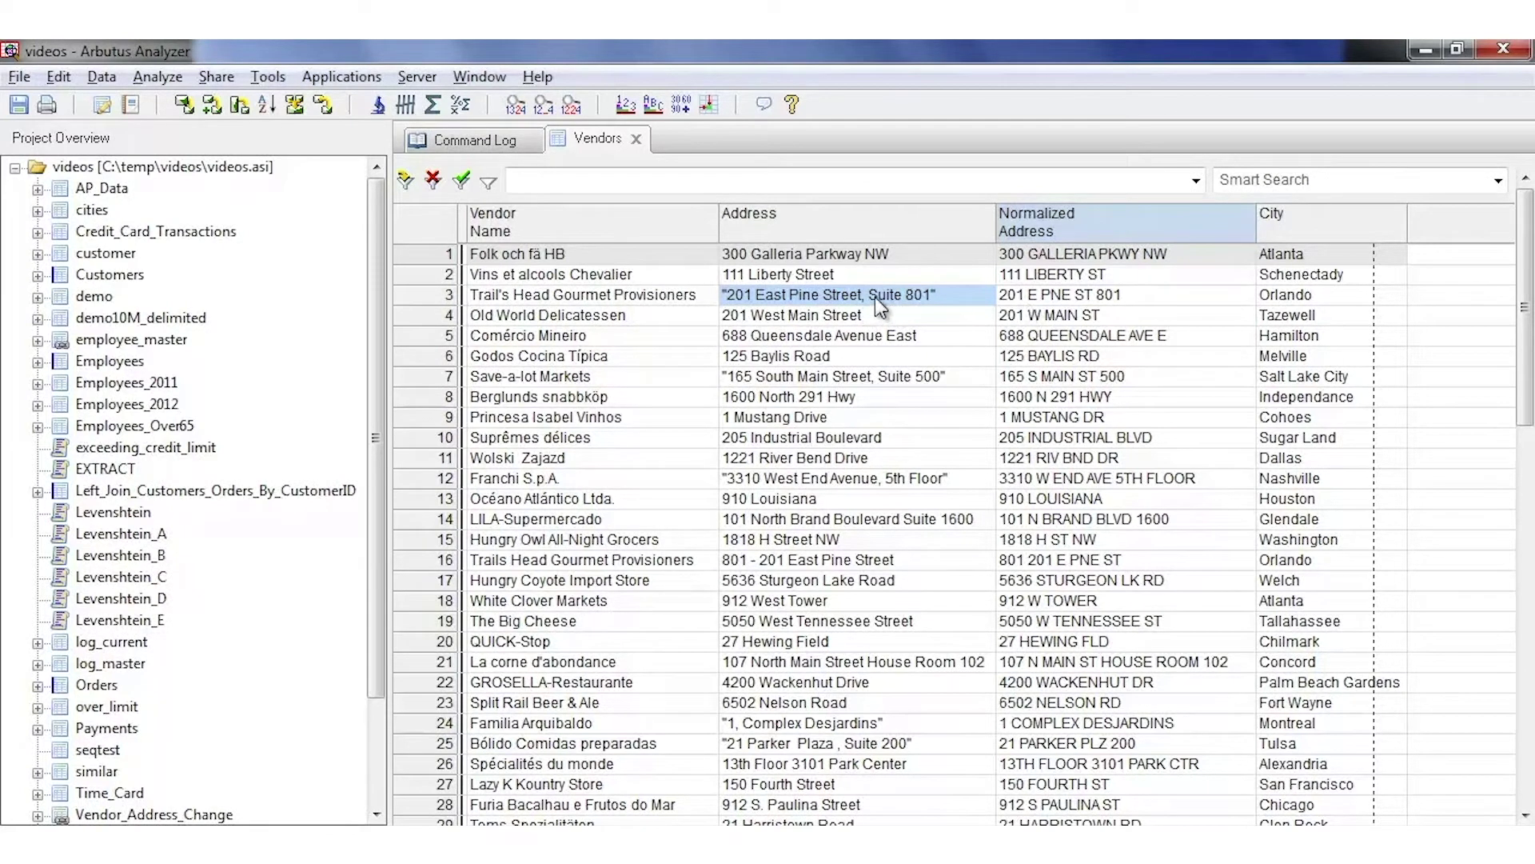
click(1049, 303)
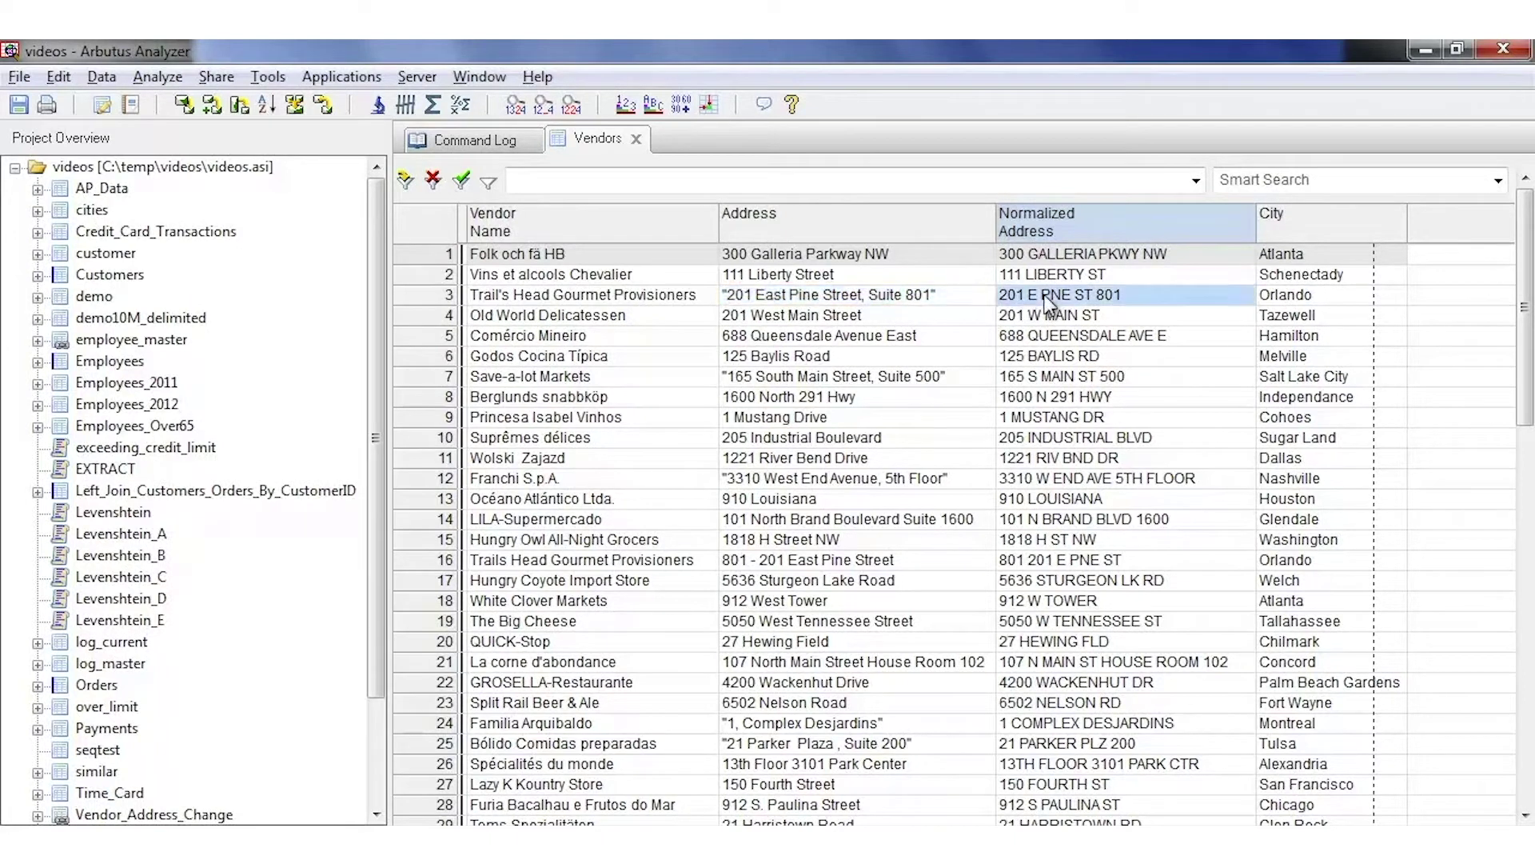
click(425, 217)
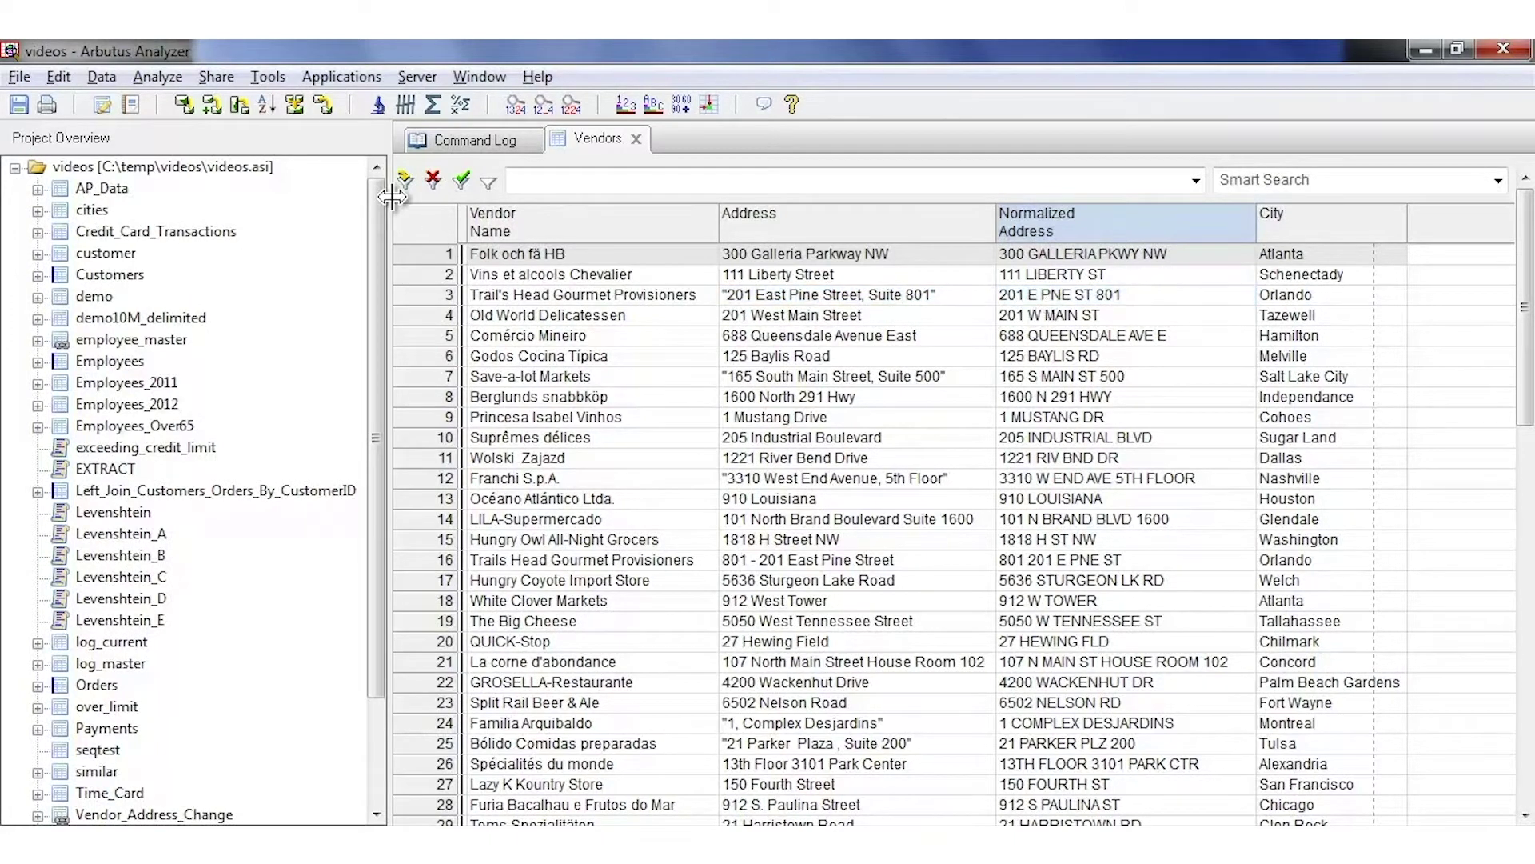
Test the Vendors table for duplicates on the normalized_address field with Presort enabled
click(156, 80)
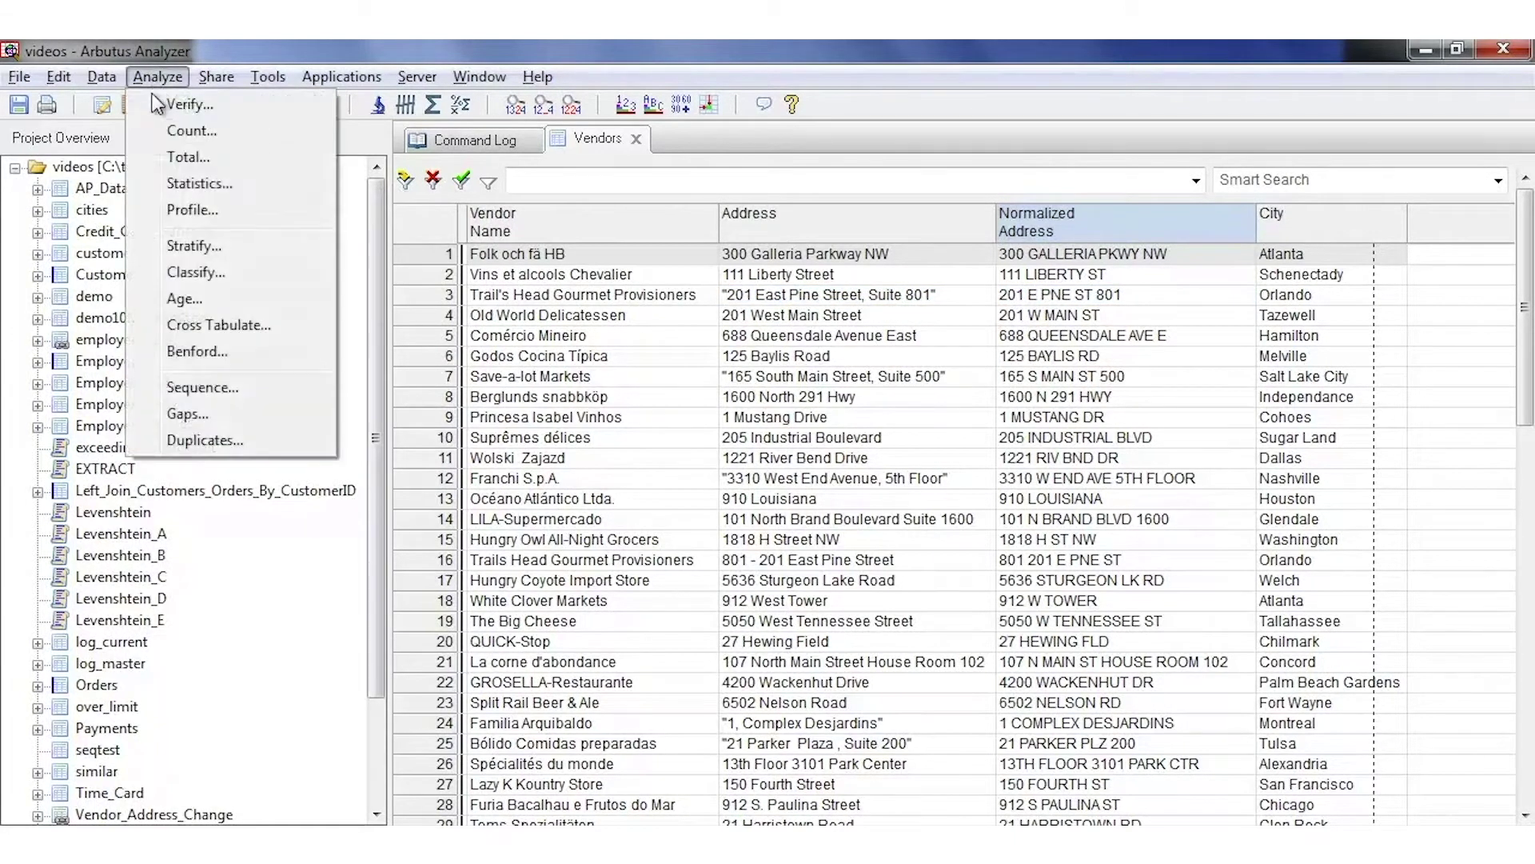
click(179, 433)
click(580, 236)
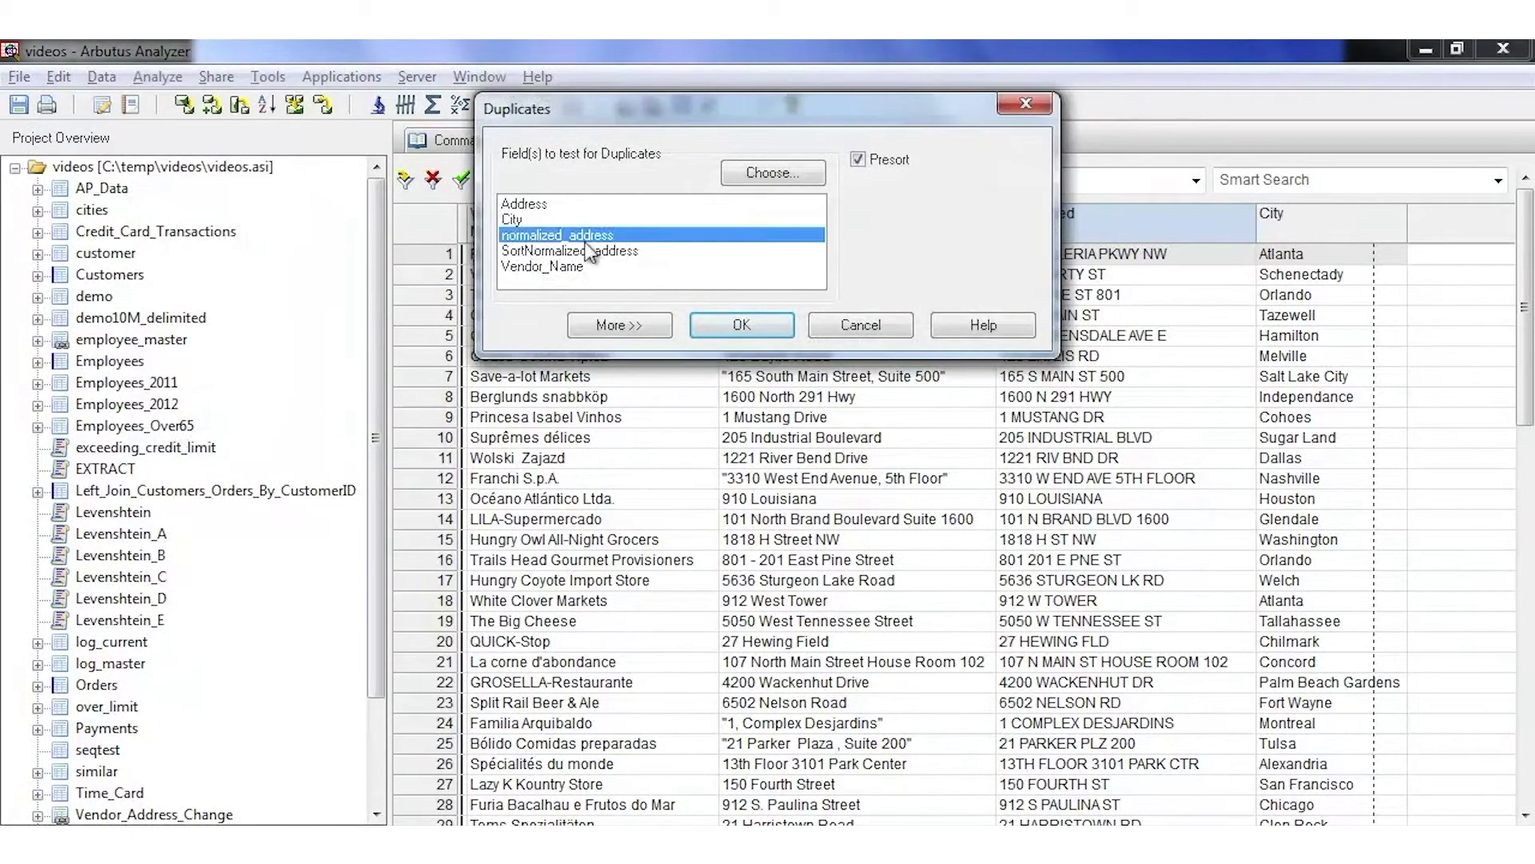
click(744, 322)
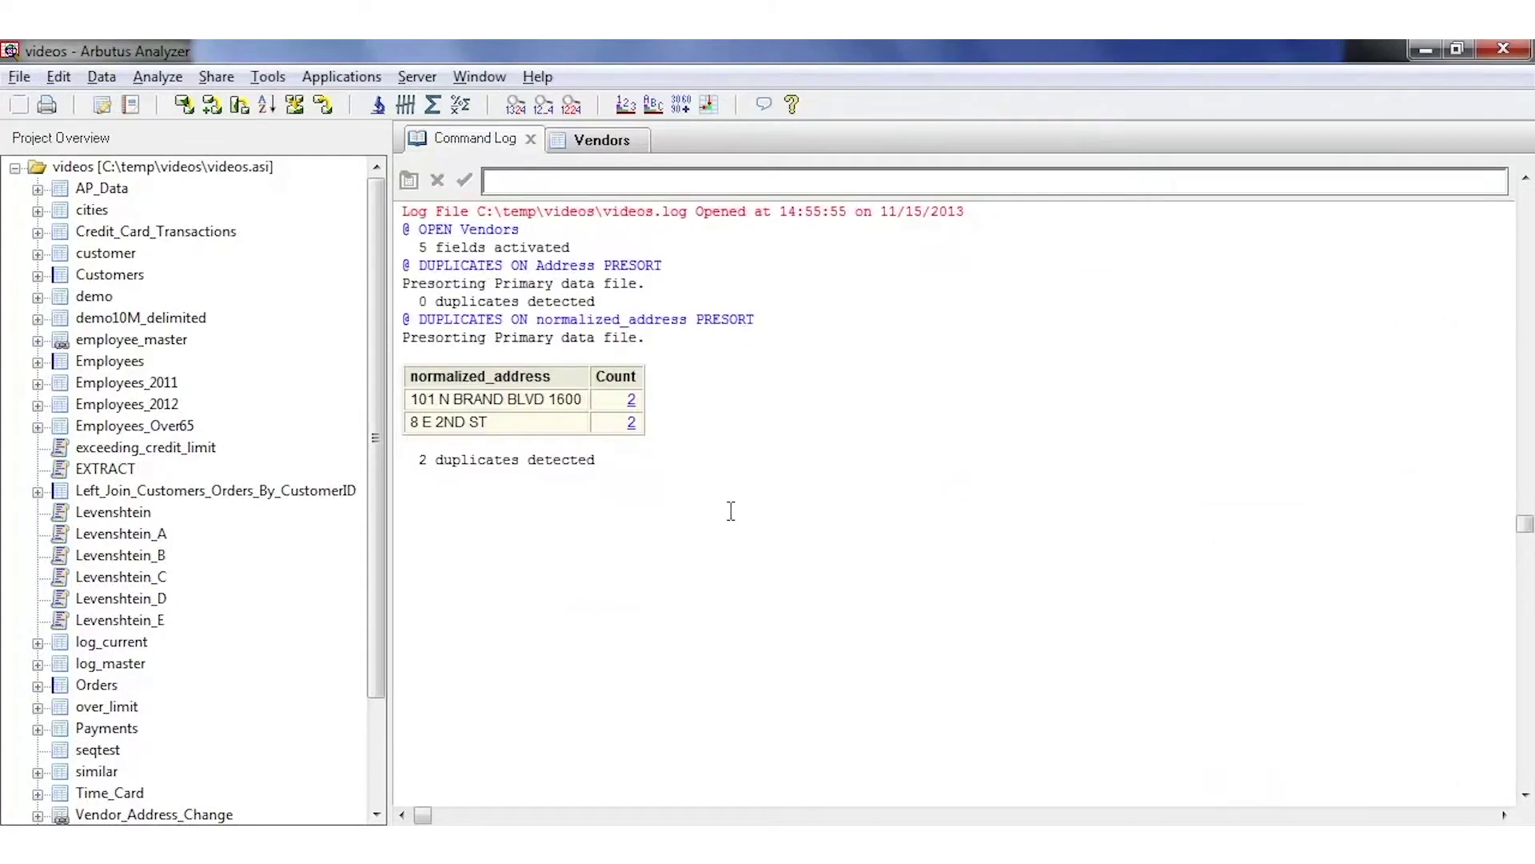
Drill down into the second duplicate group in the results and compare its records' original and normalized addresses
click(632, 424)
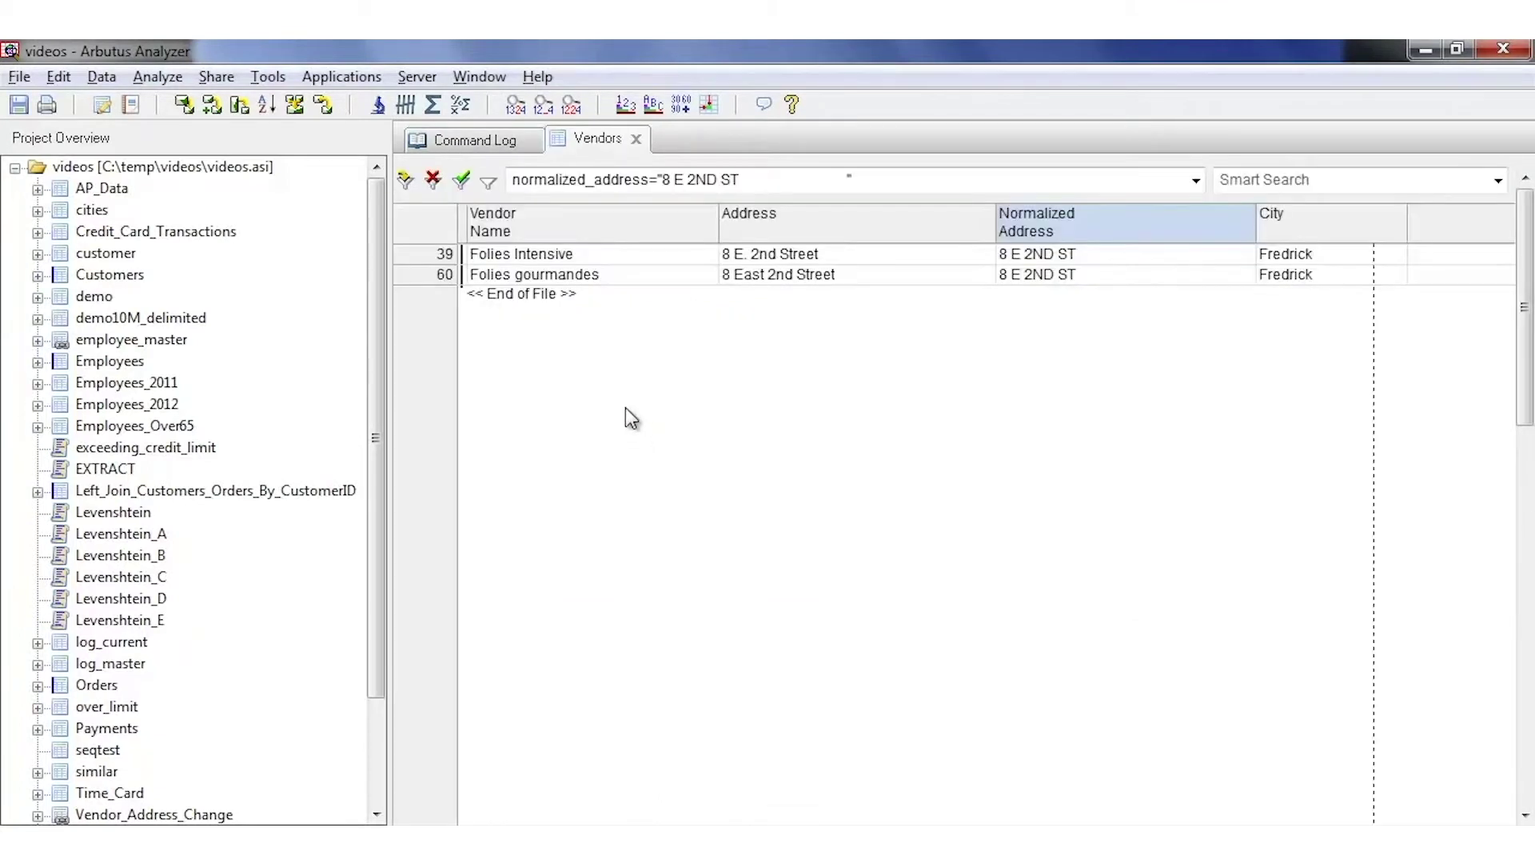
click(767, 257)
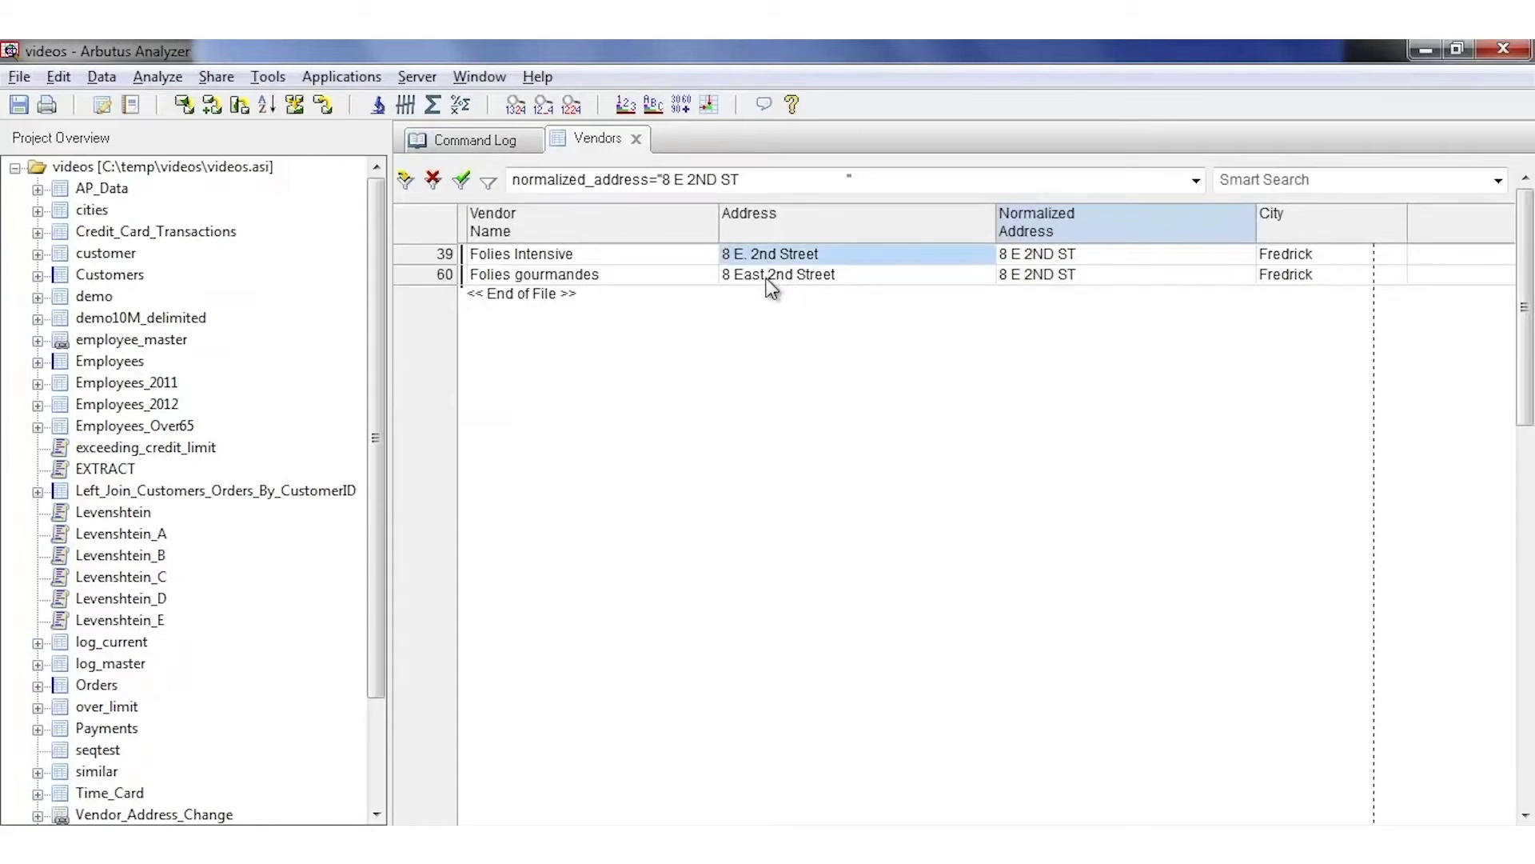
click(769, 279)
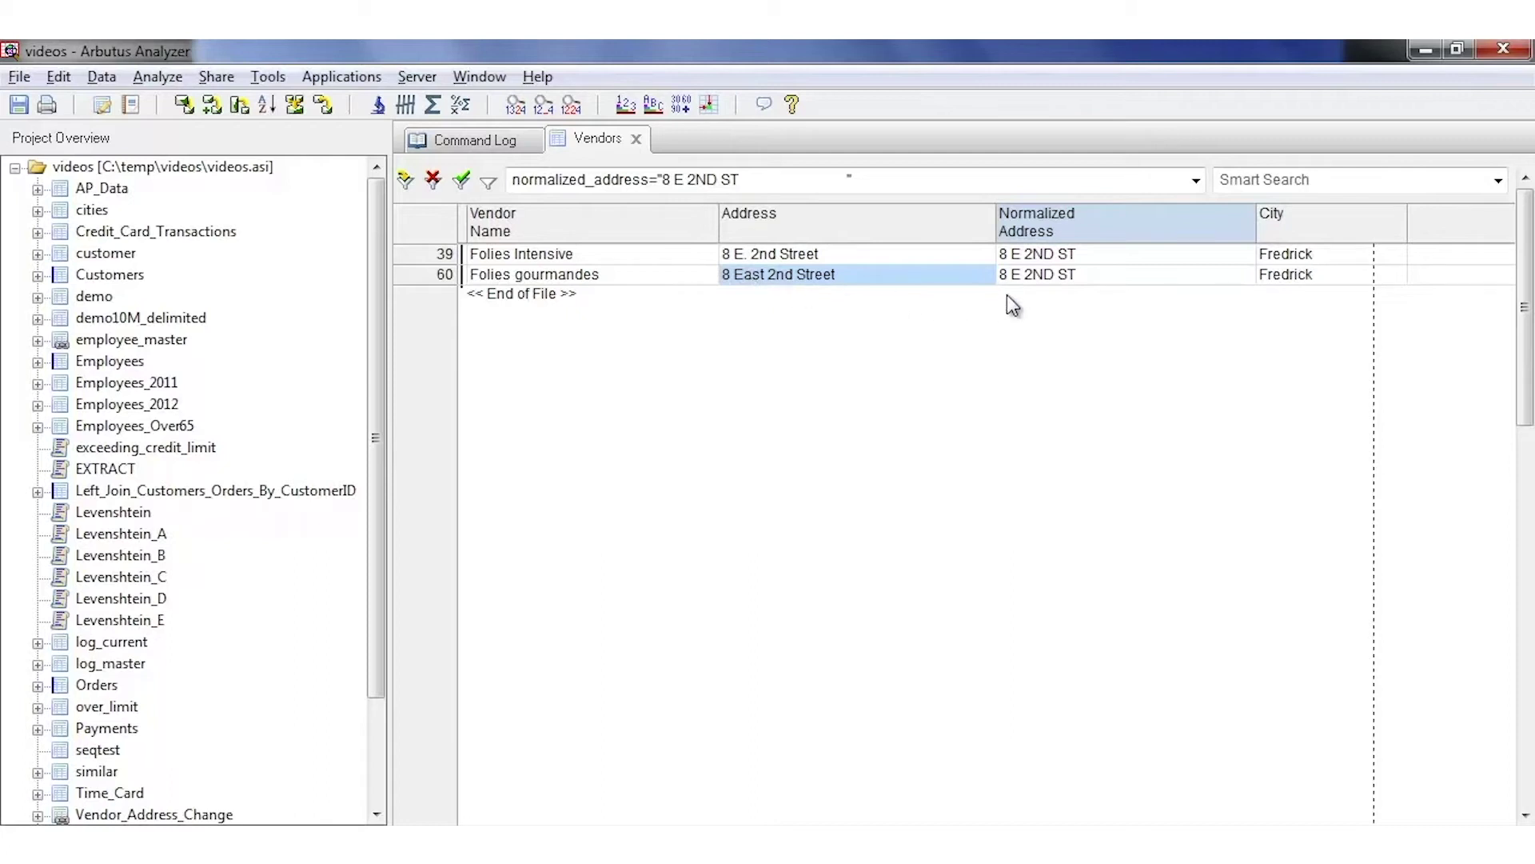
click(1032, 276)
drag(1038, 254, 1040, 273)
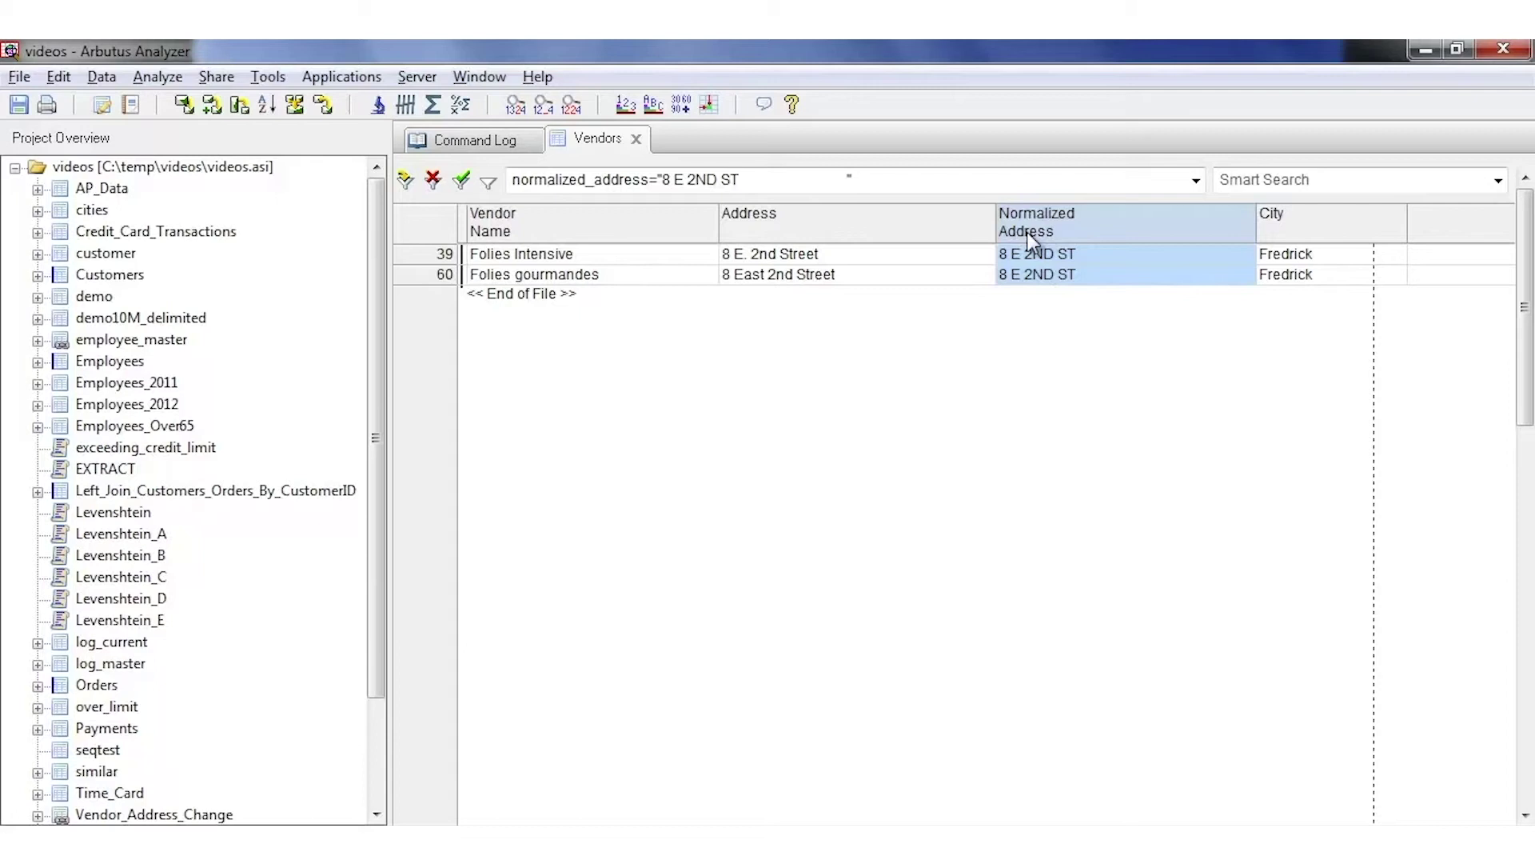
click(416, 215)
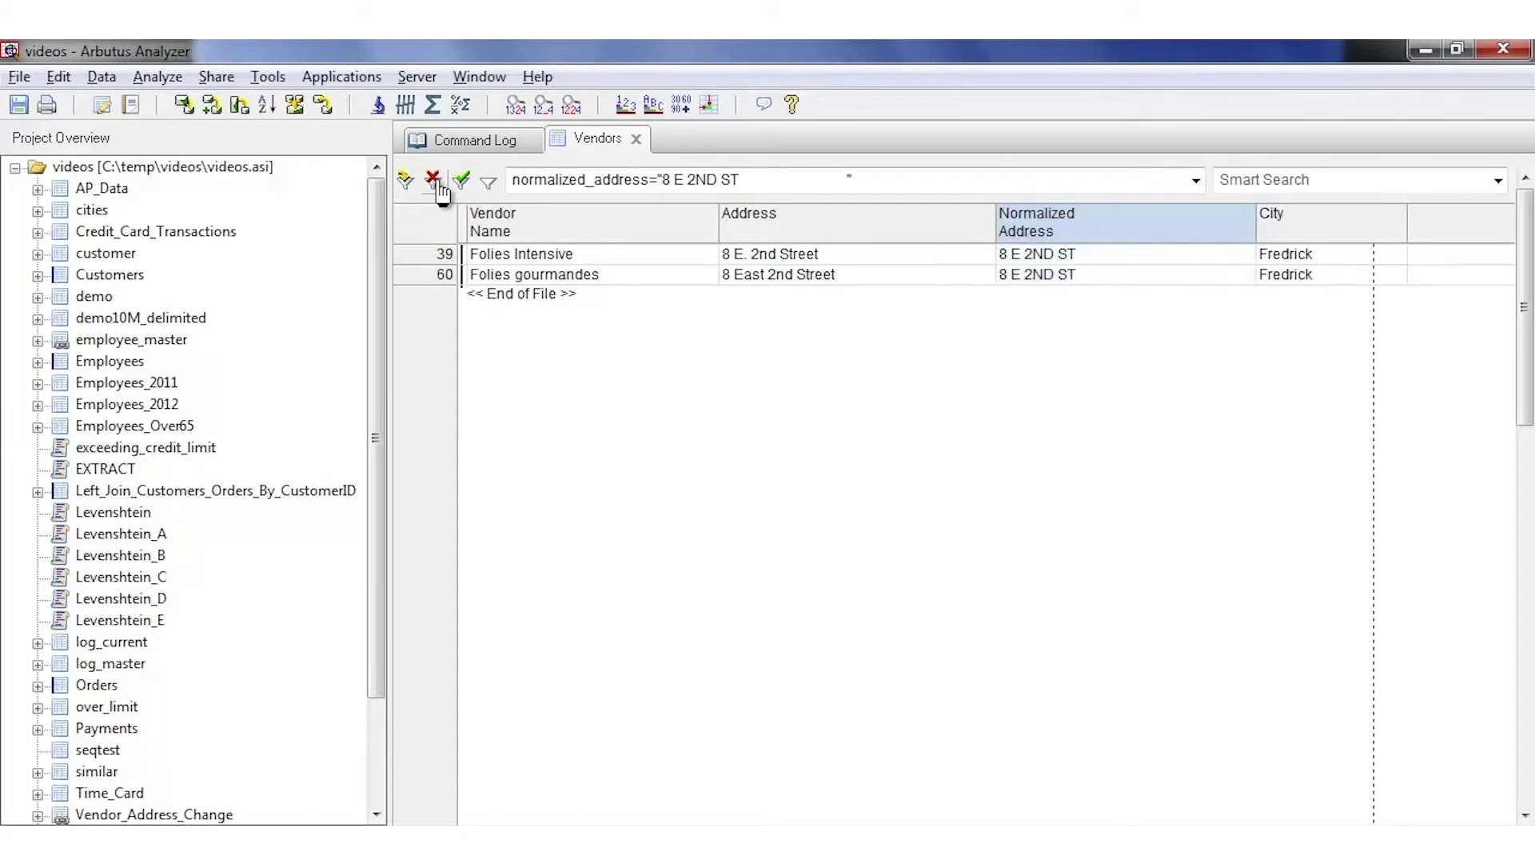
Clear the filter on the Vendors view and insert the SortNormalized_address column before City
click(436, 182)
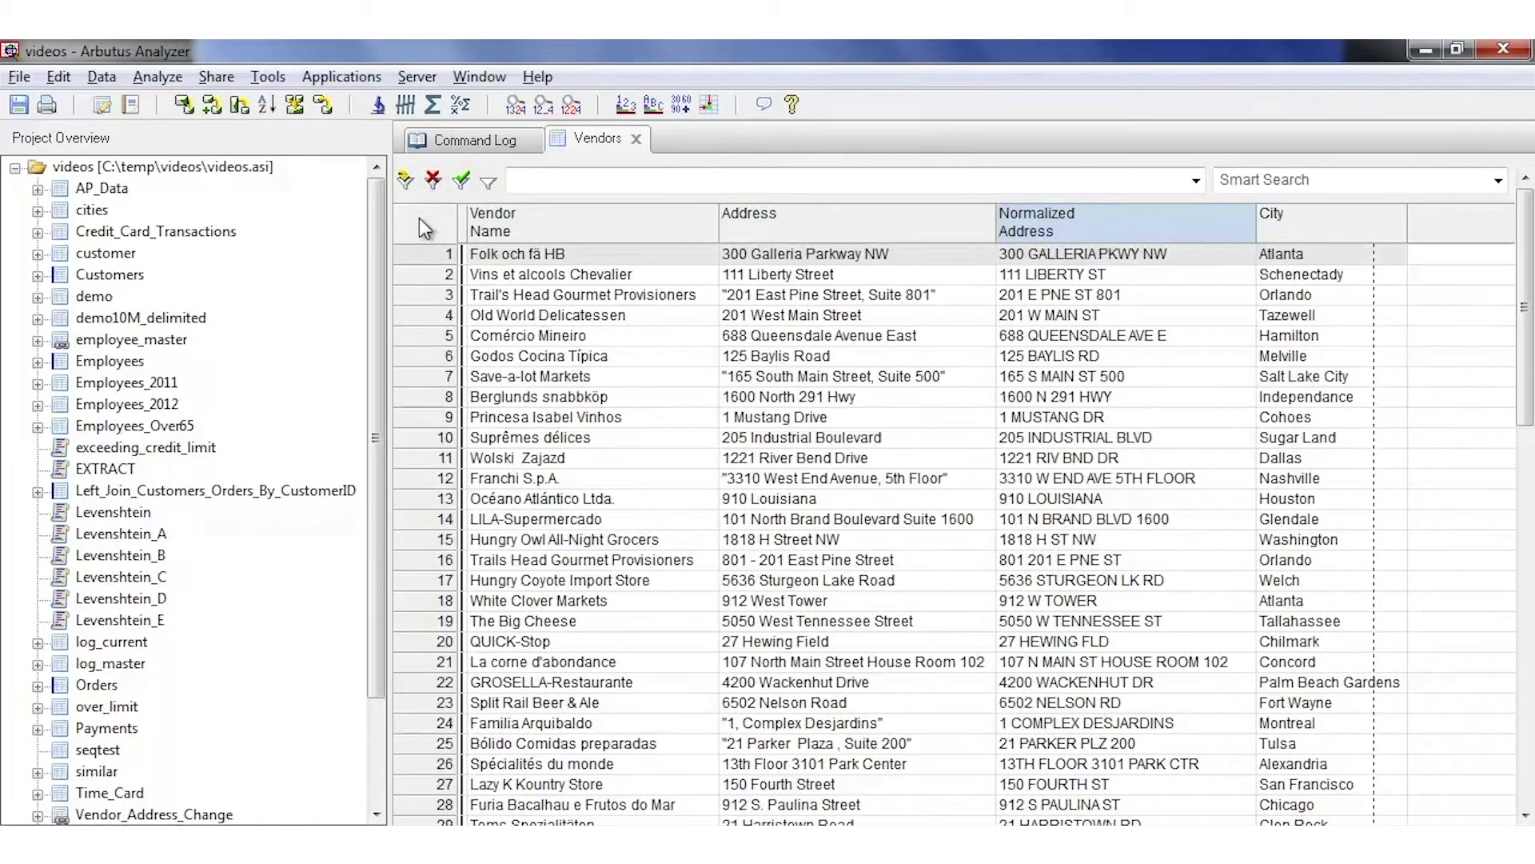
right_click(1297, 230)
click(1347, 280)
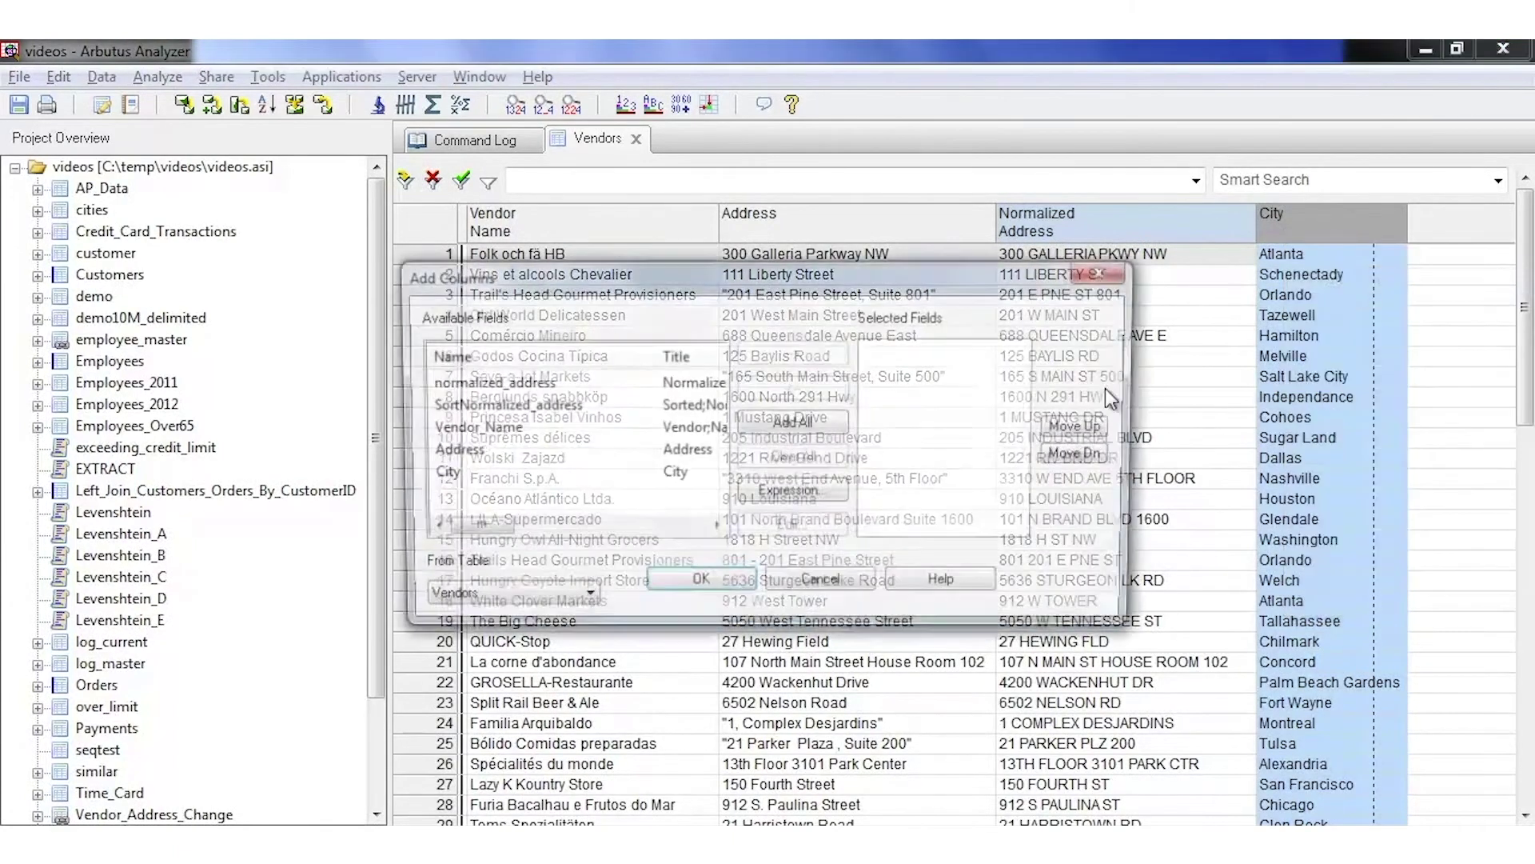
double_click(477, 406)
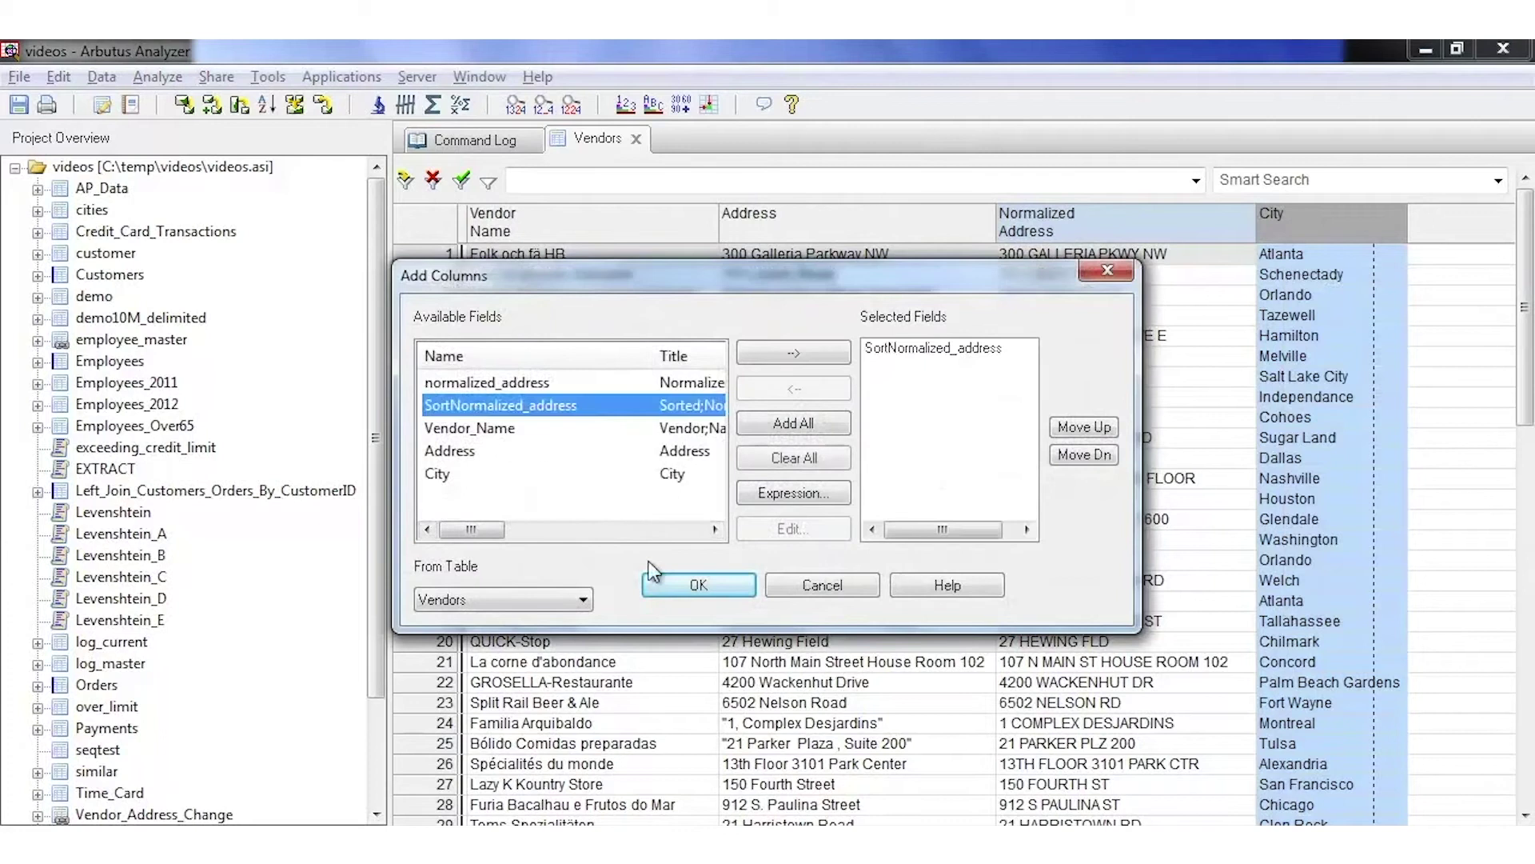
click(683, 584)
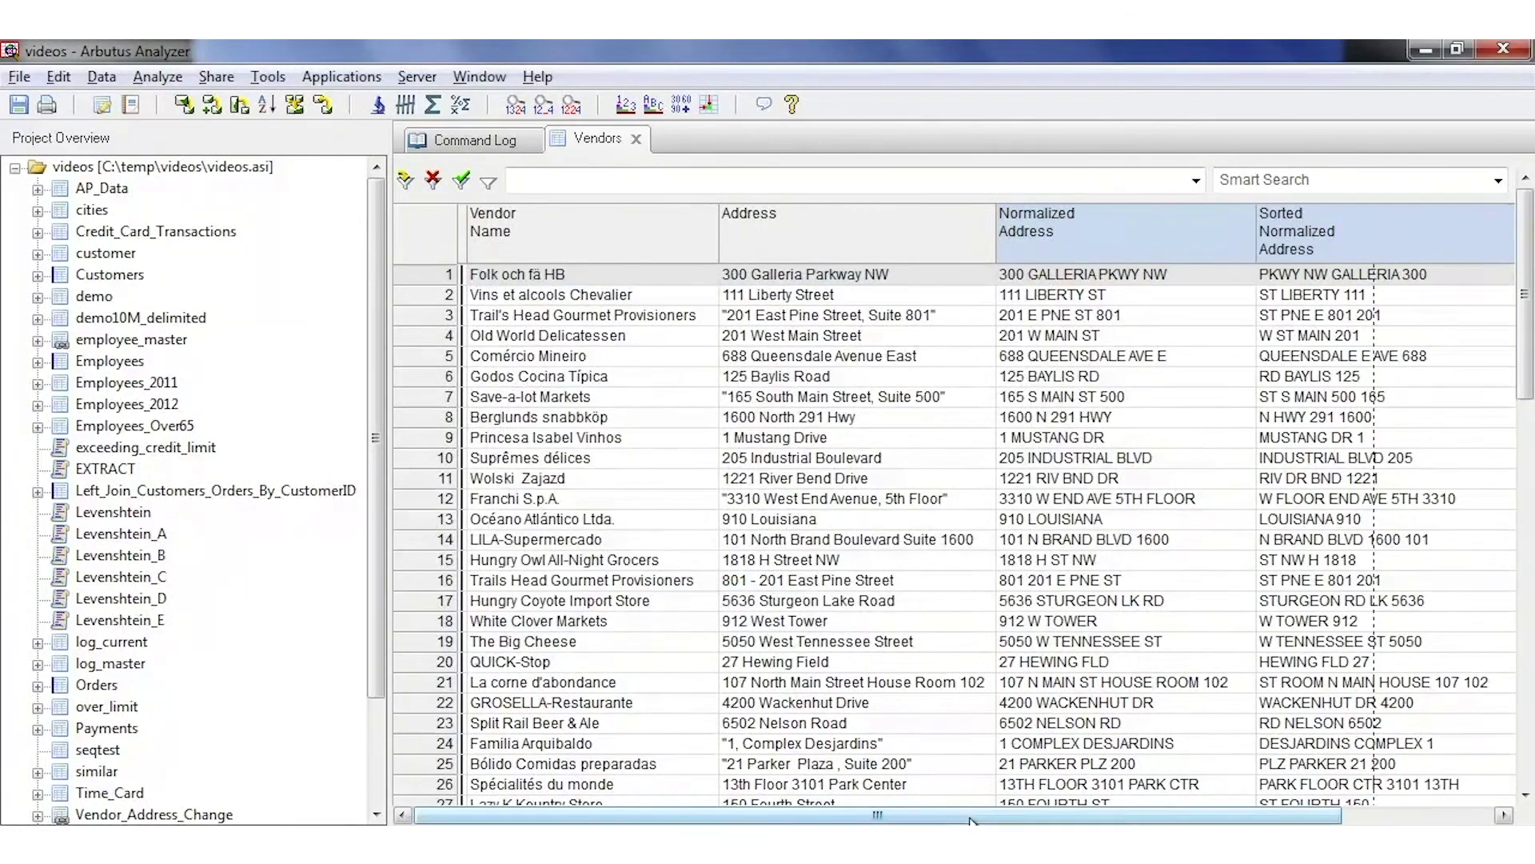
Compare the Sorted Normalized Address with the Normalized Address in the first Vendors record
drag(969, 818, 1119, 818)
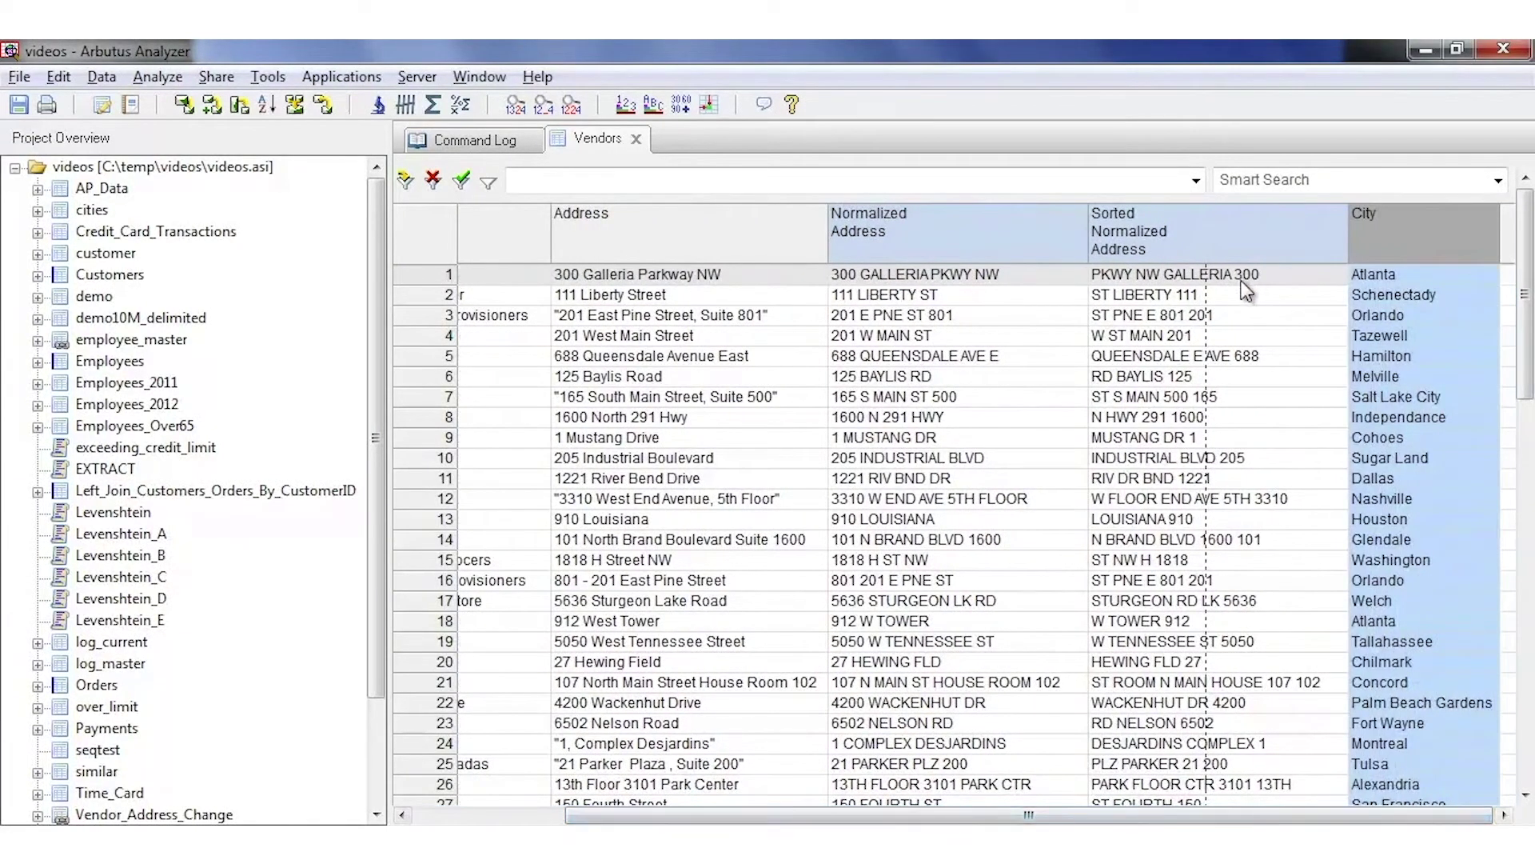
click(1142, 276)
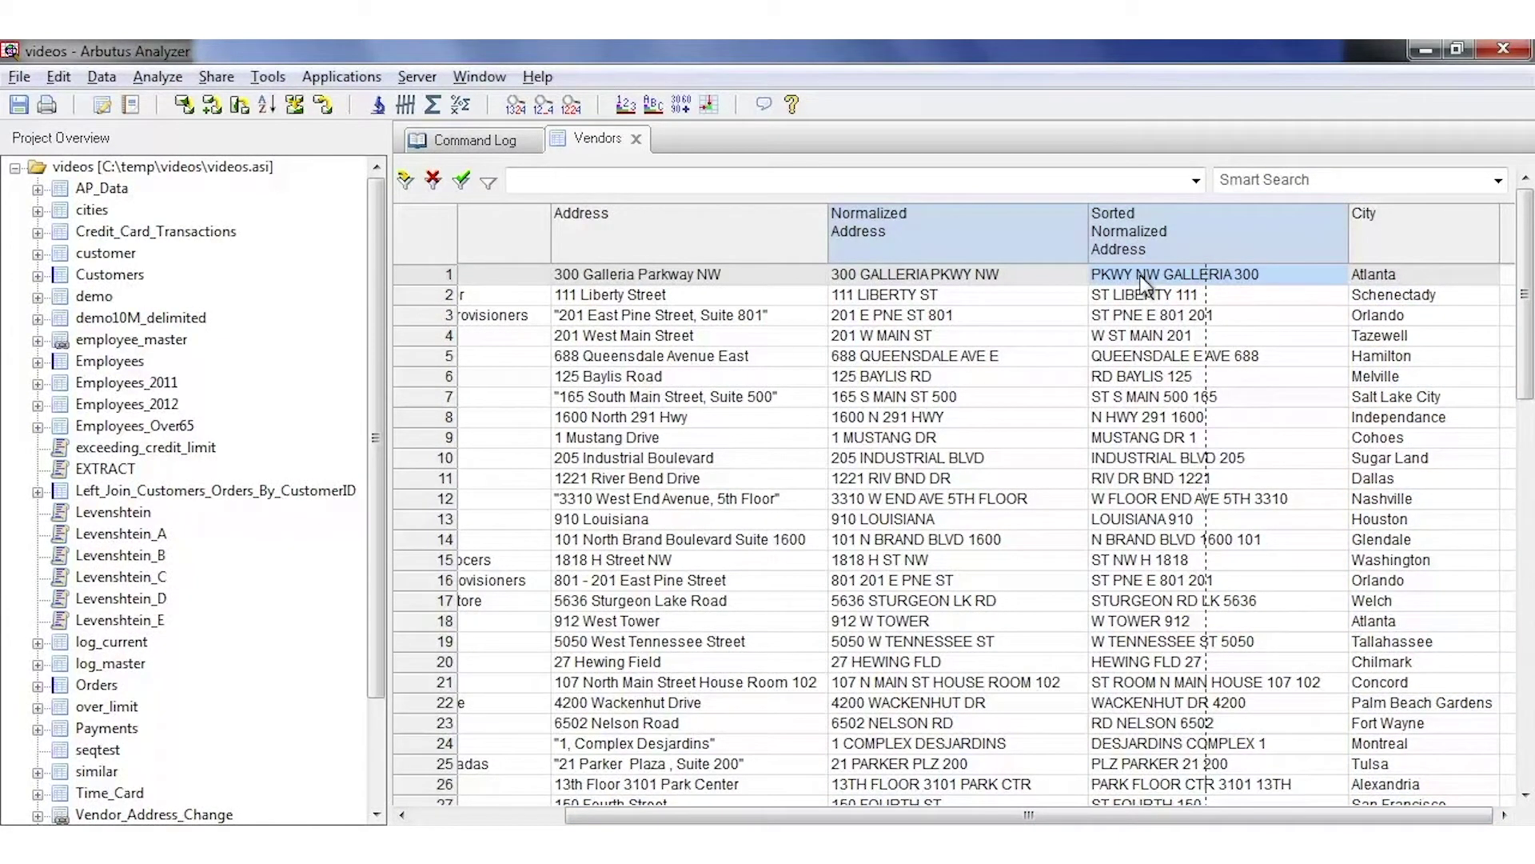
click(1024, 276)
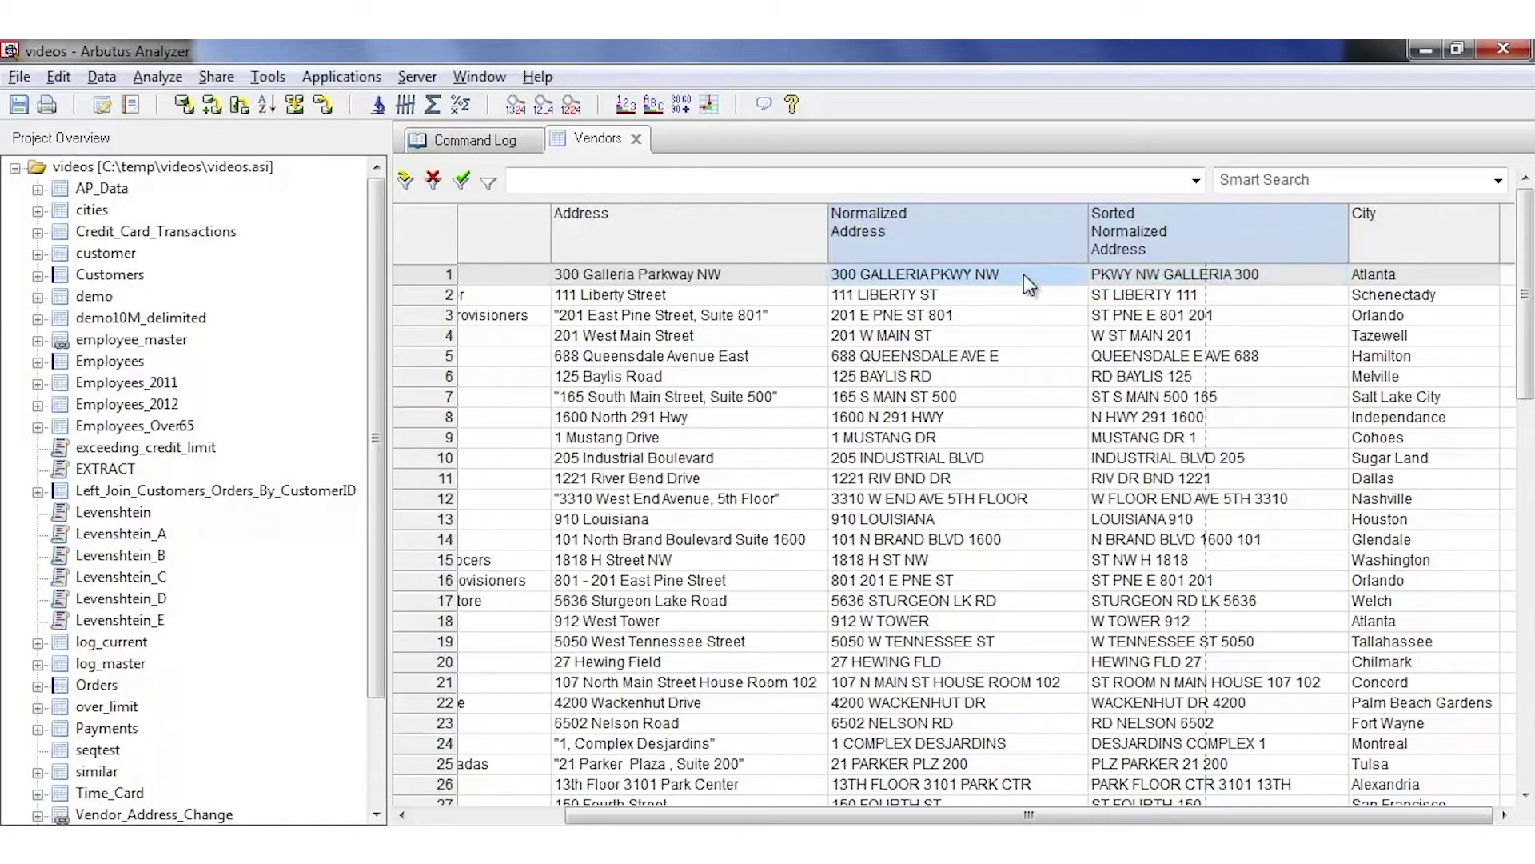
click(1126, 282)
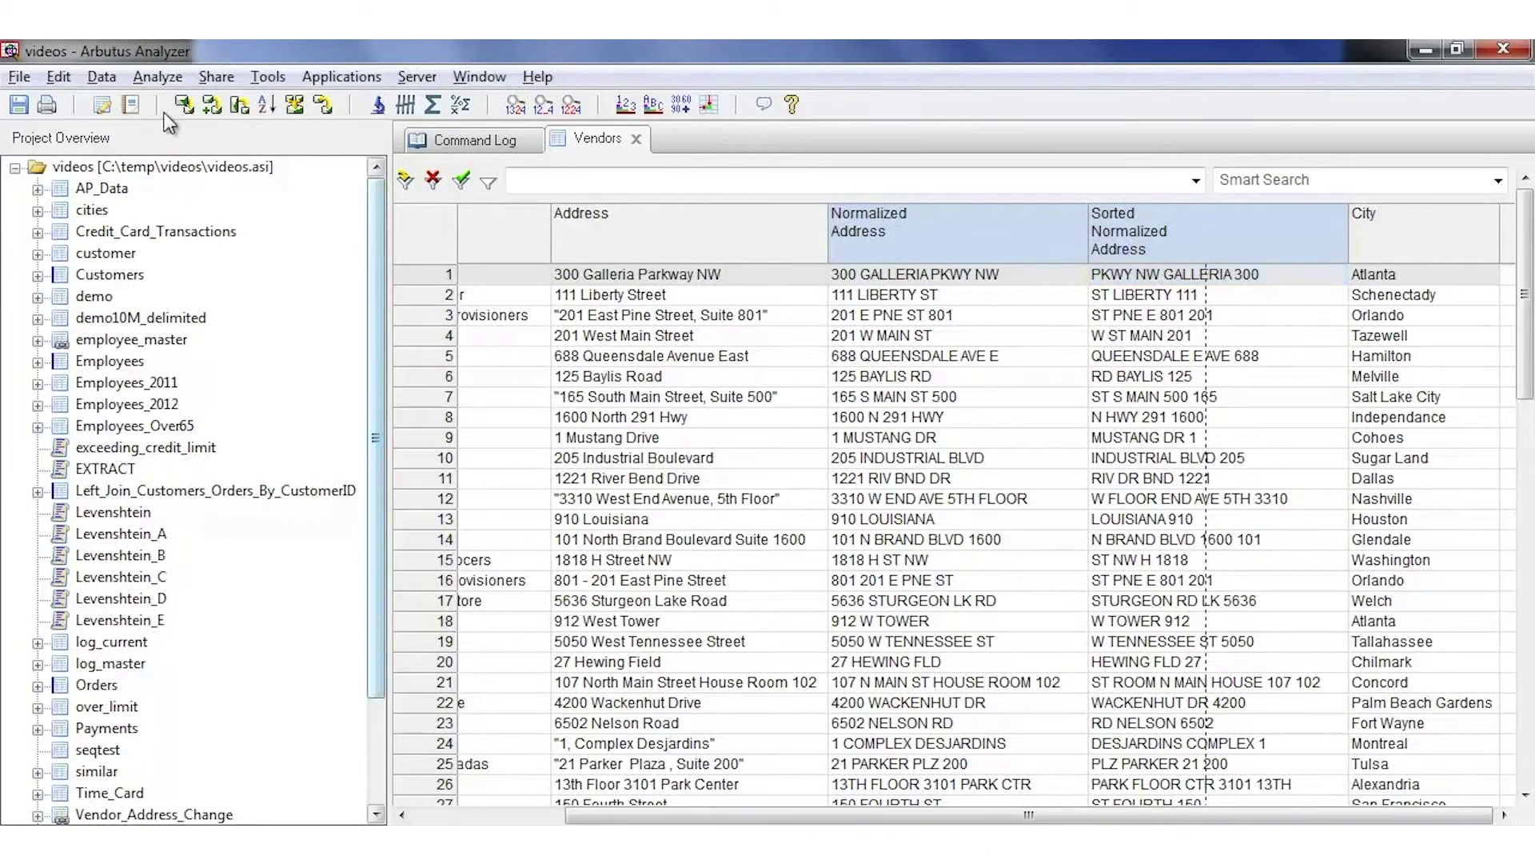
Test the Vendors table for duplicates on the SortNormalized_address field with Presort enabled
click(157, 76)
click(205, 439)
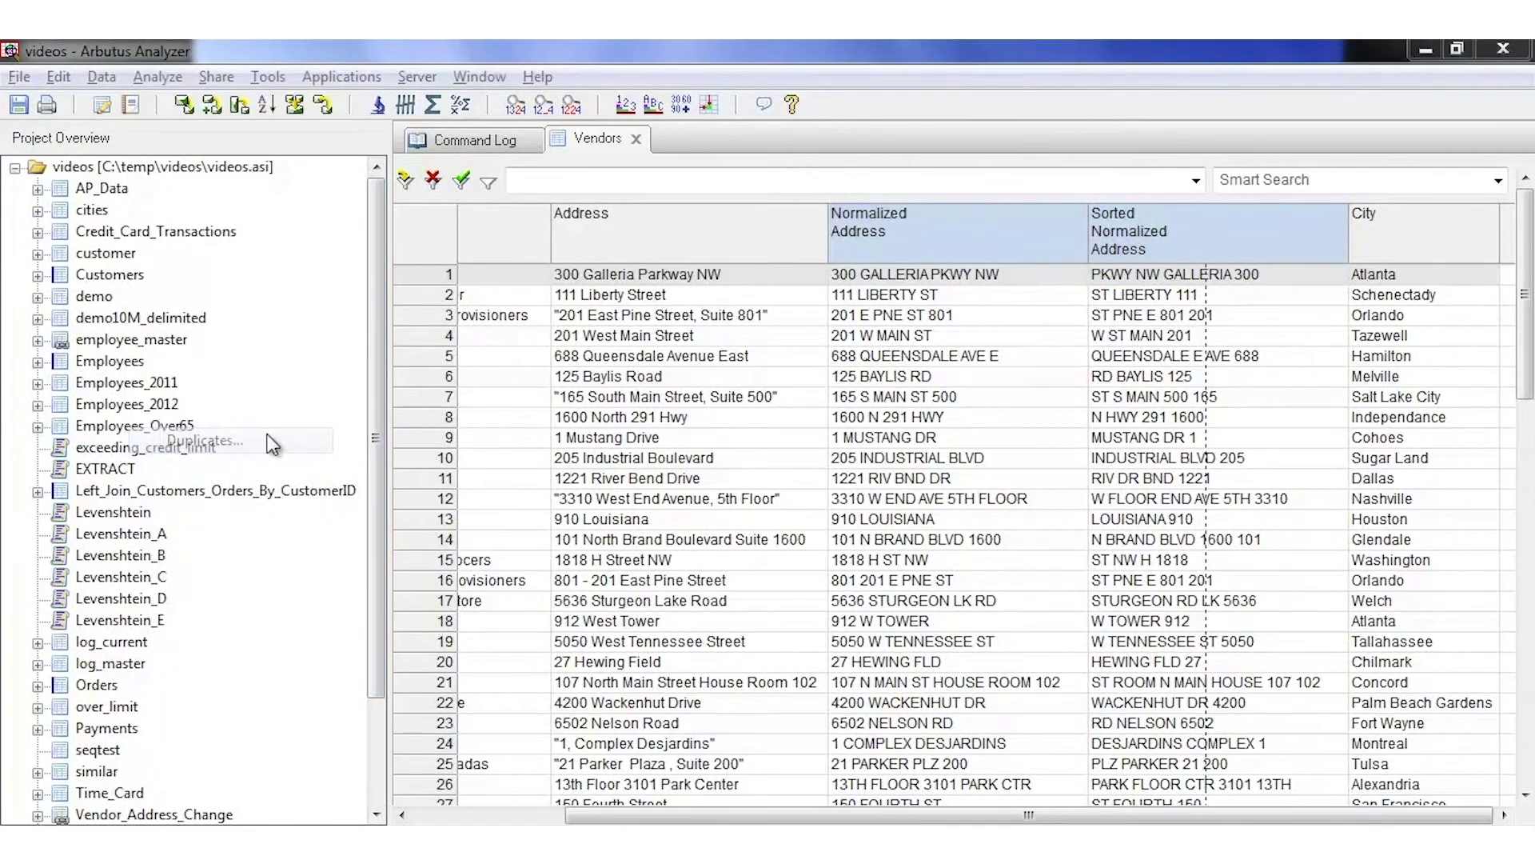
click(632, 255)
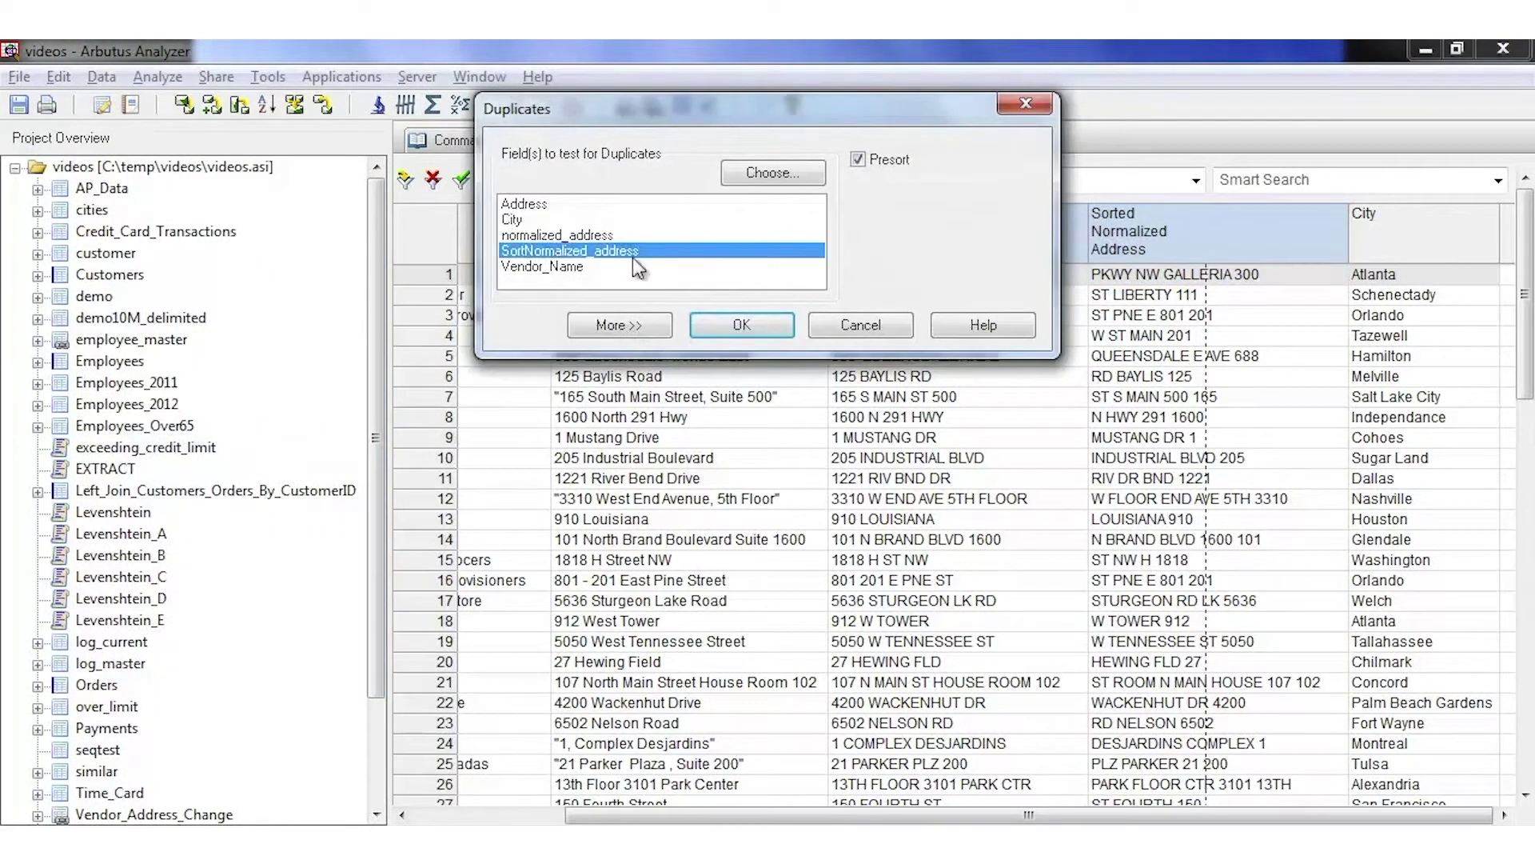
click(743, 324)
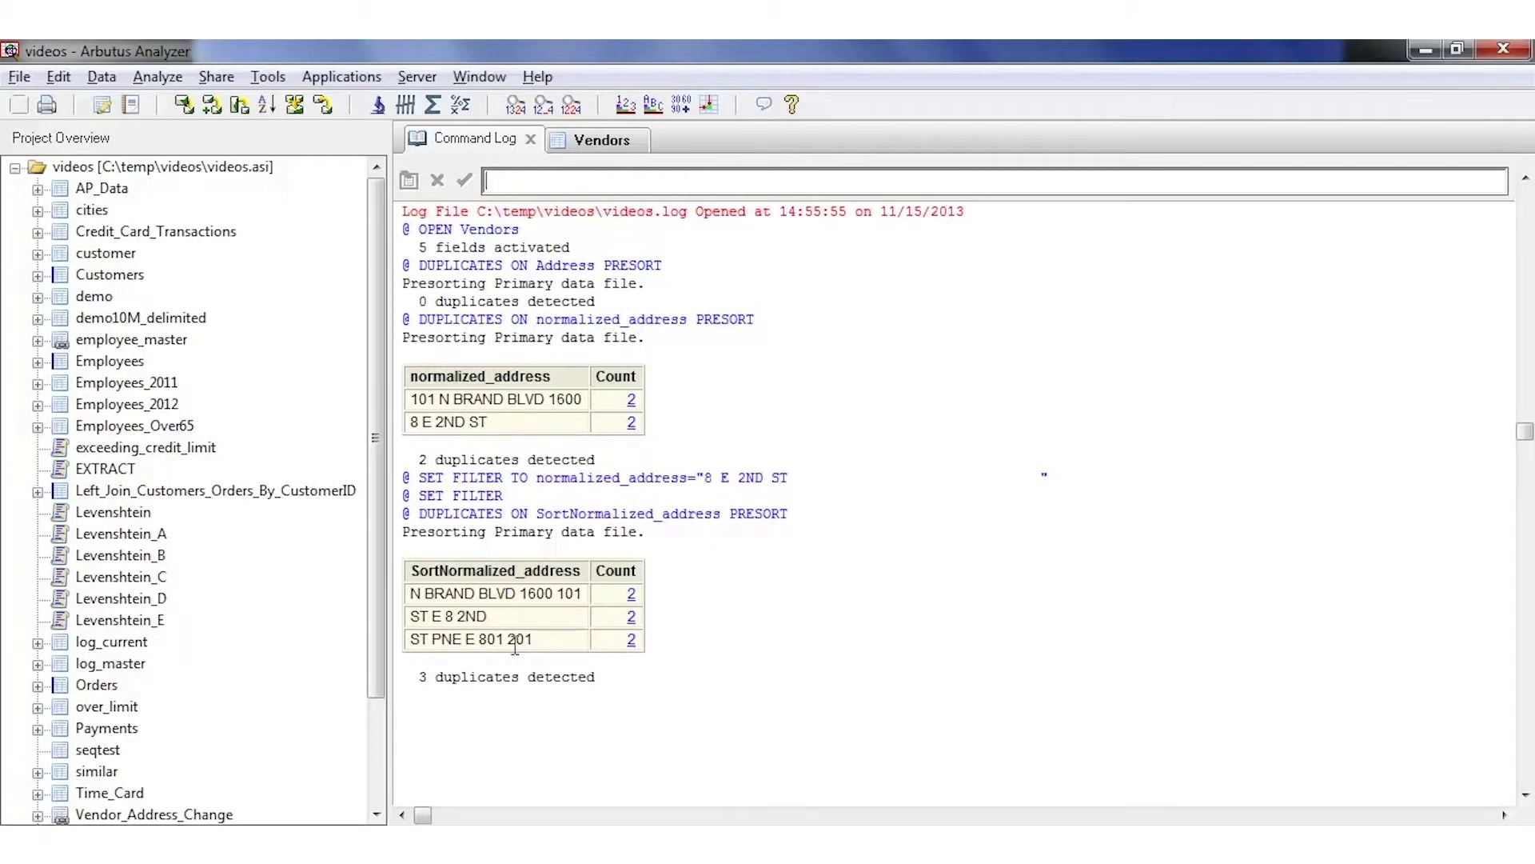
Drill down into the third SortNormalized_address duplicate group and compare its records' original, normalized and sorted normalized addresses
click(631, 639)
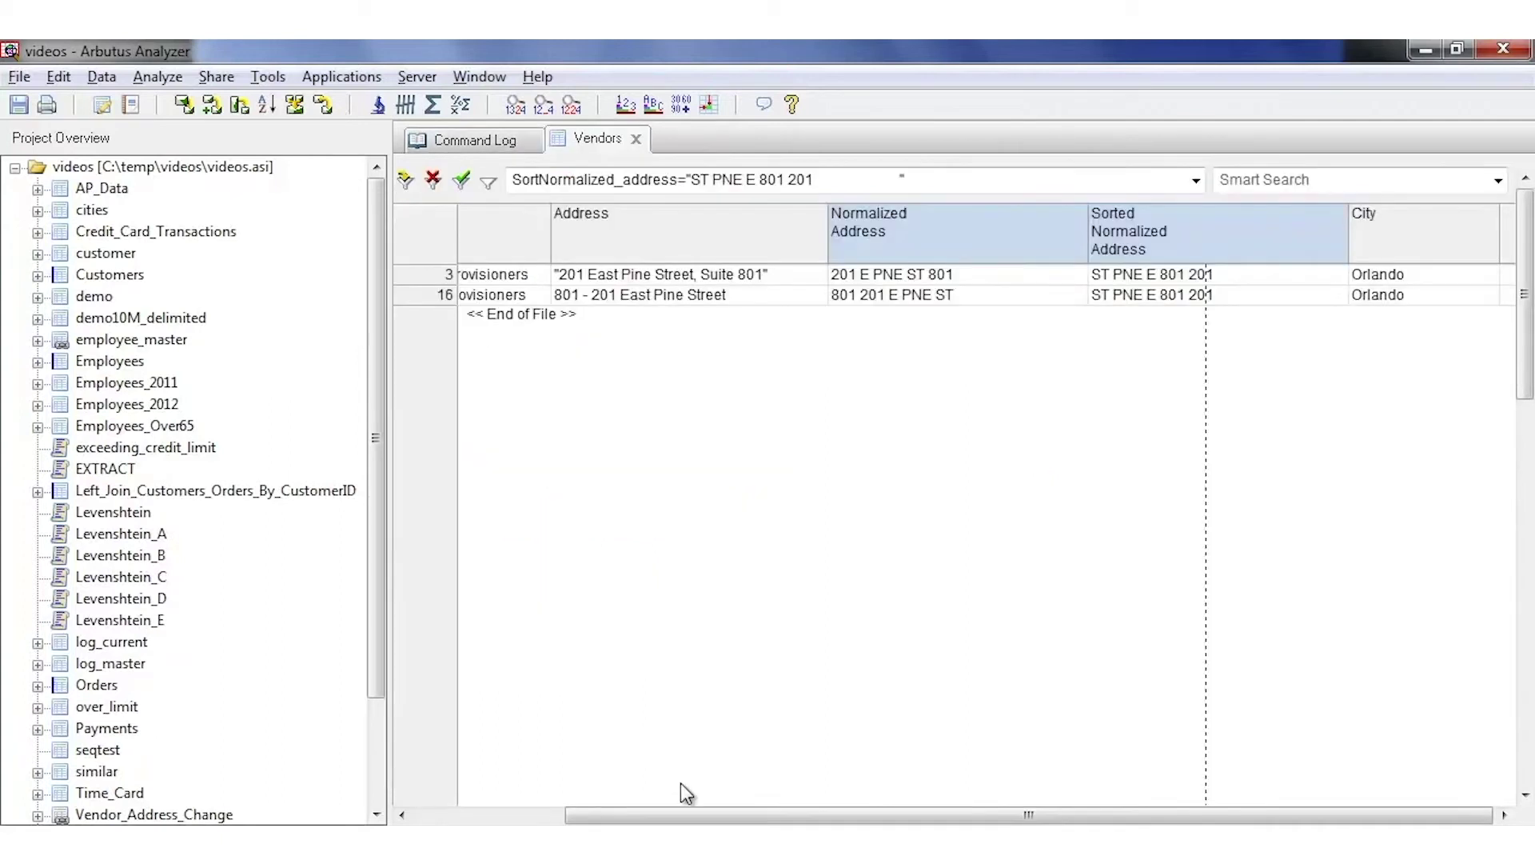
drag(695, 815, 633, 815)
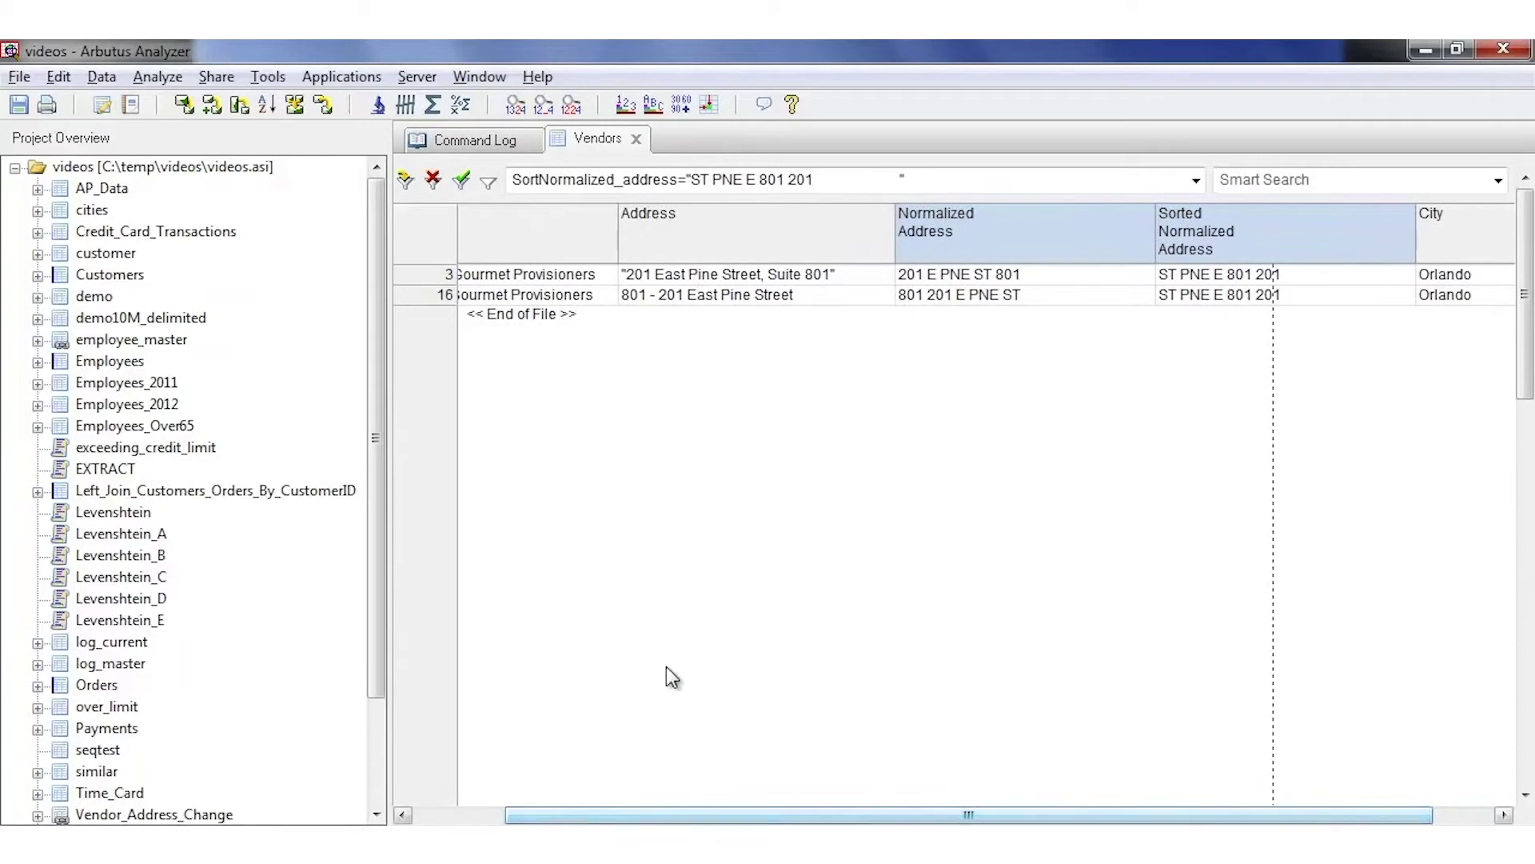
click(745, 275)
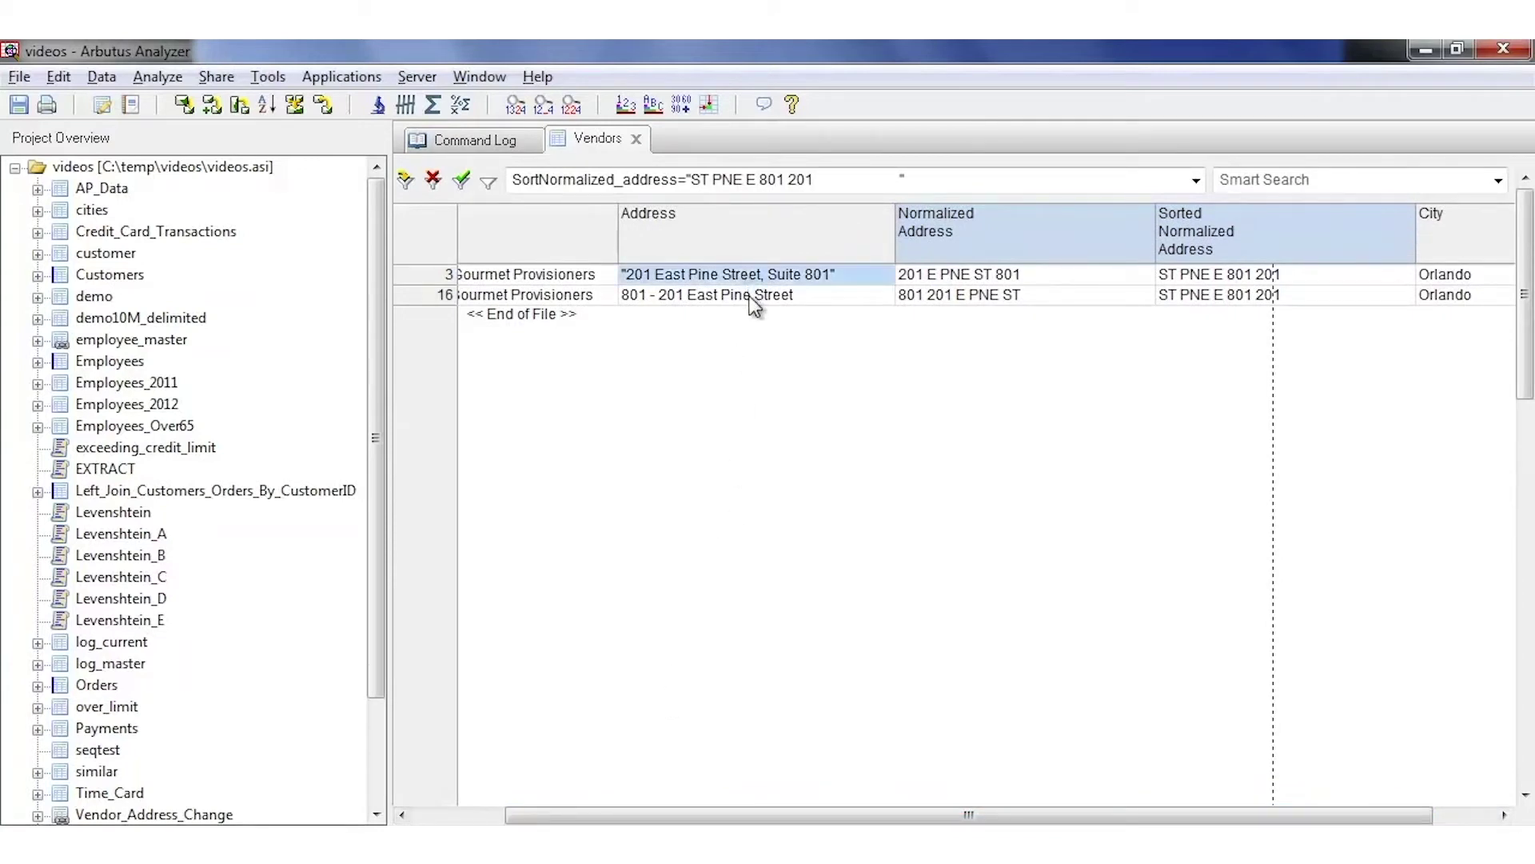
click(754, 296)
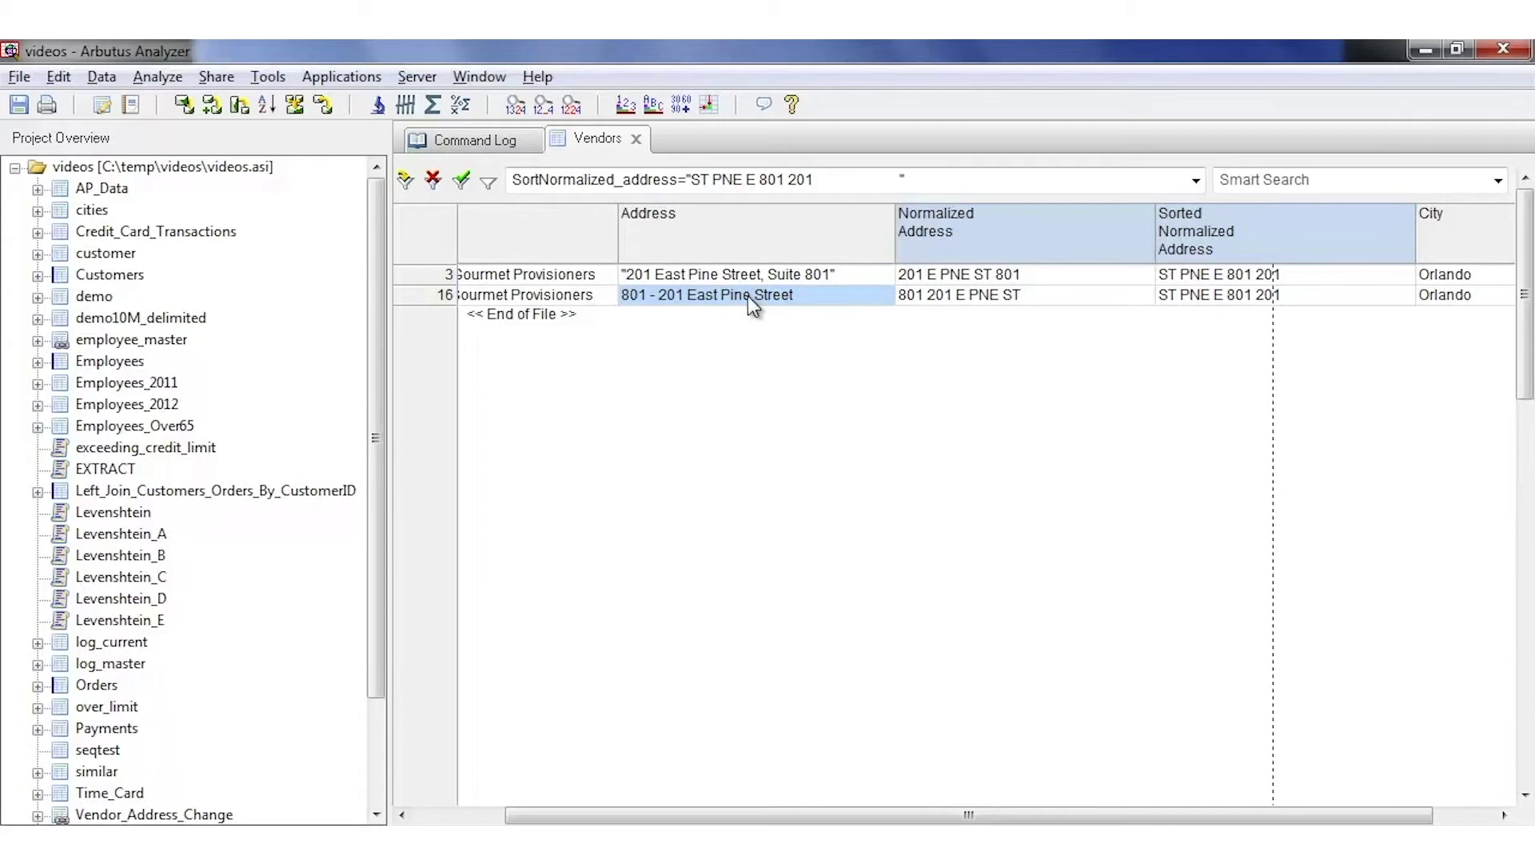
drag(930, 274, 932, 291)
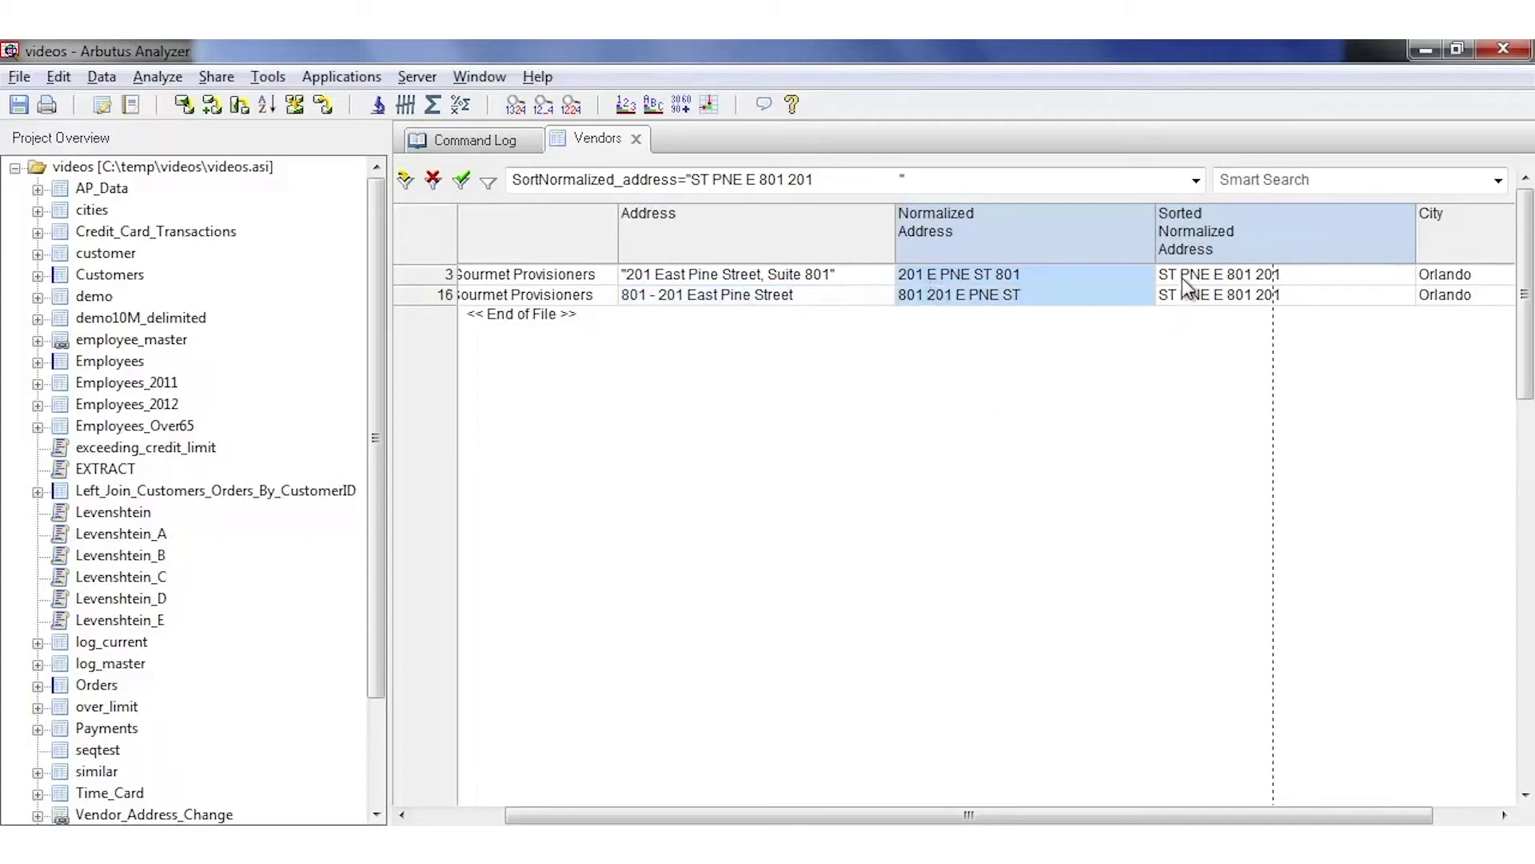
drag(1186, 278, 1183, 293)
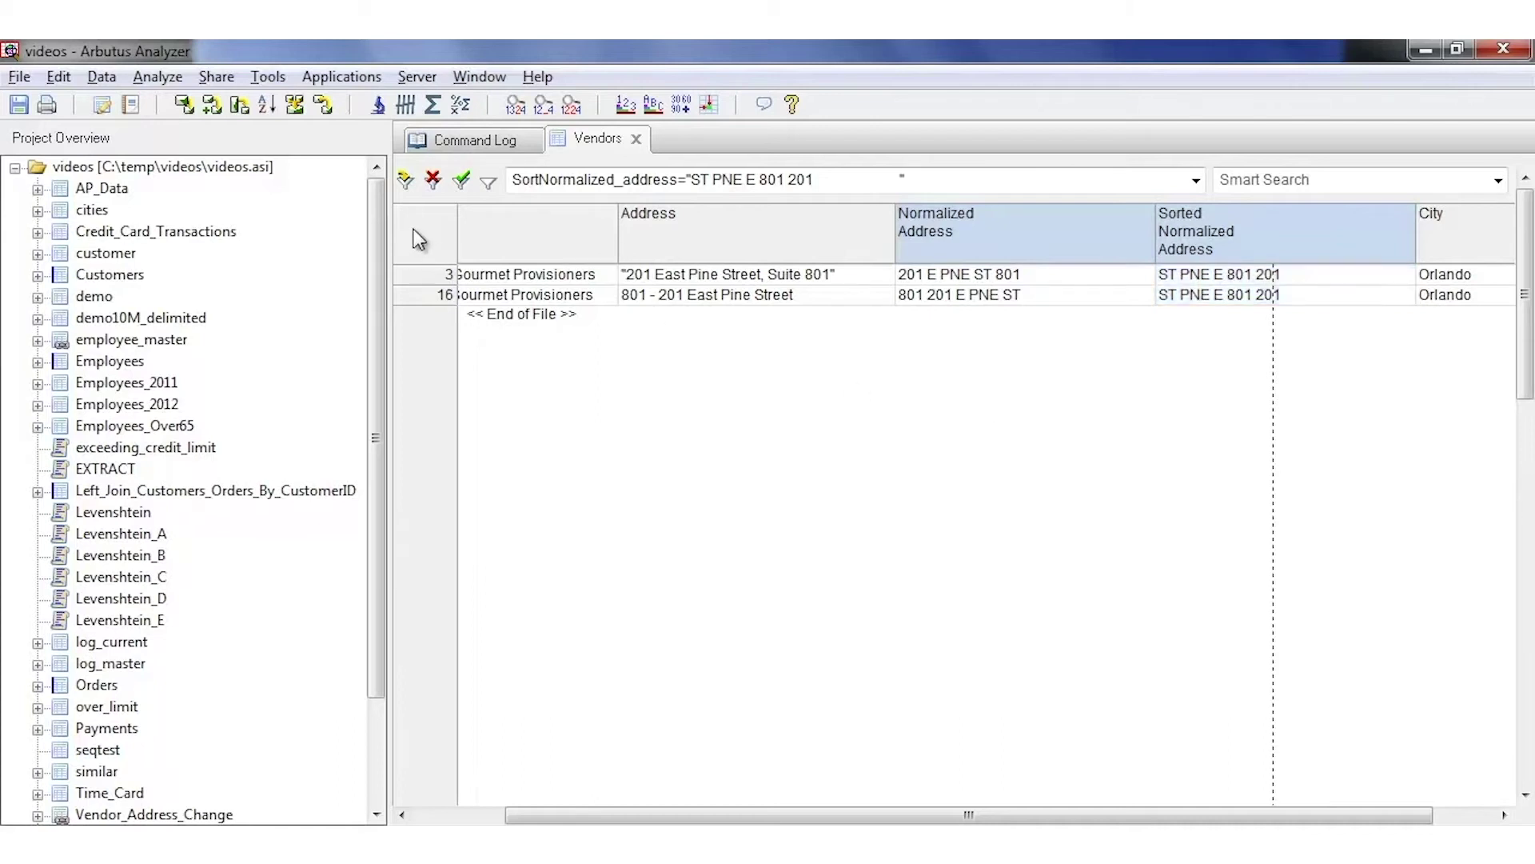
Clear the filter on the Vendors view and open the Payments table, saving the changes to the Vendors view
click(434, 181)
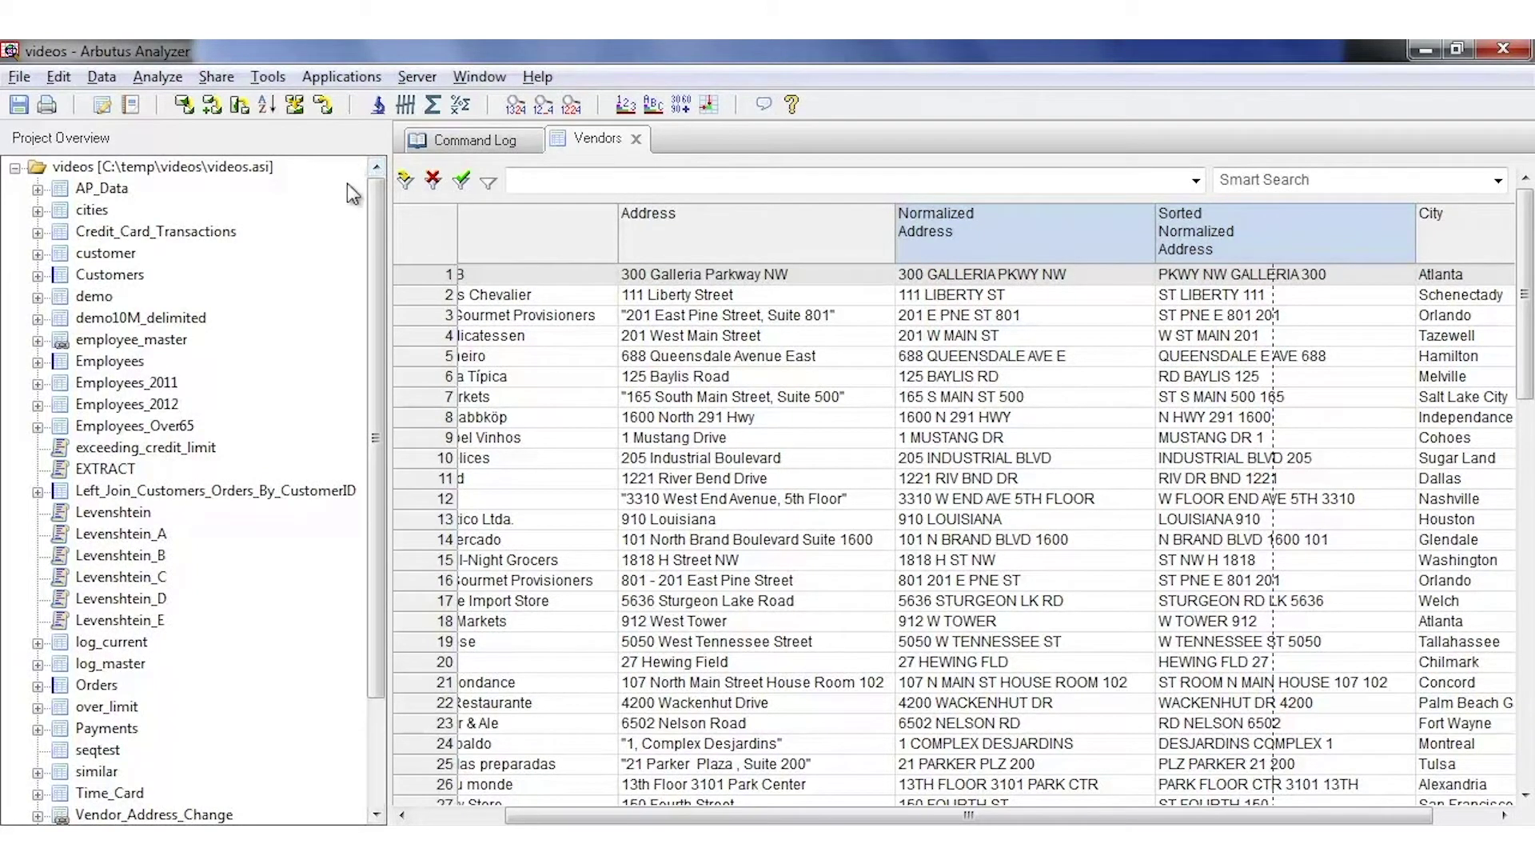
double_click(134, 730)
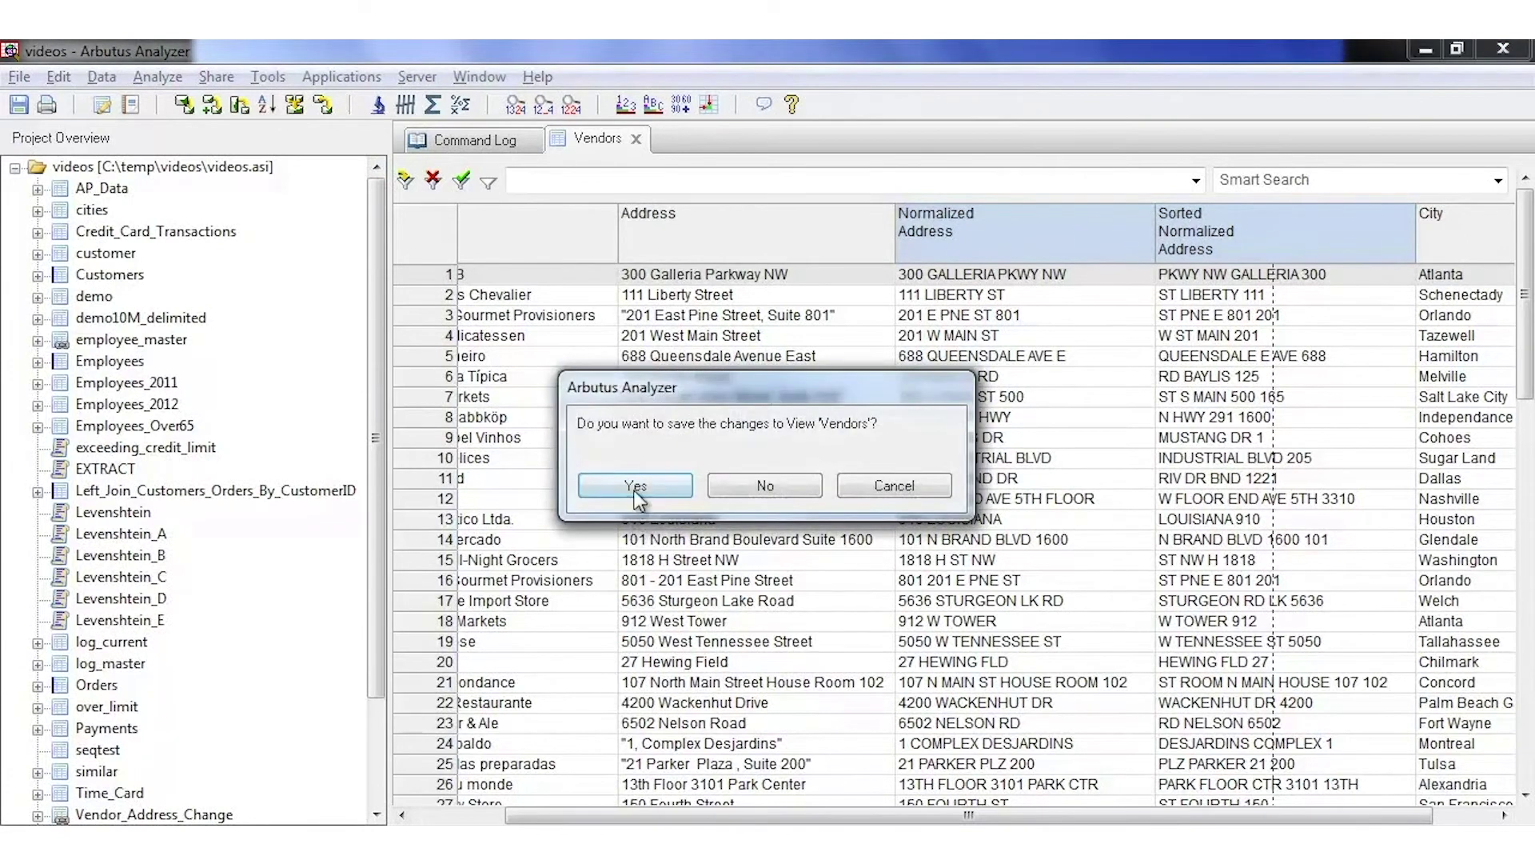
click(636, 487)
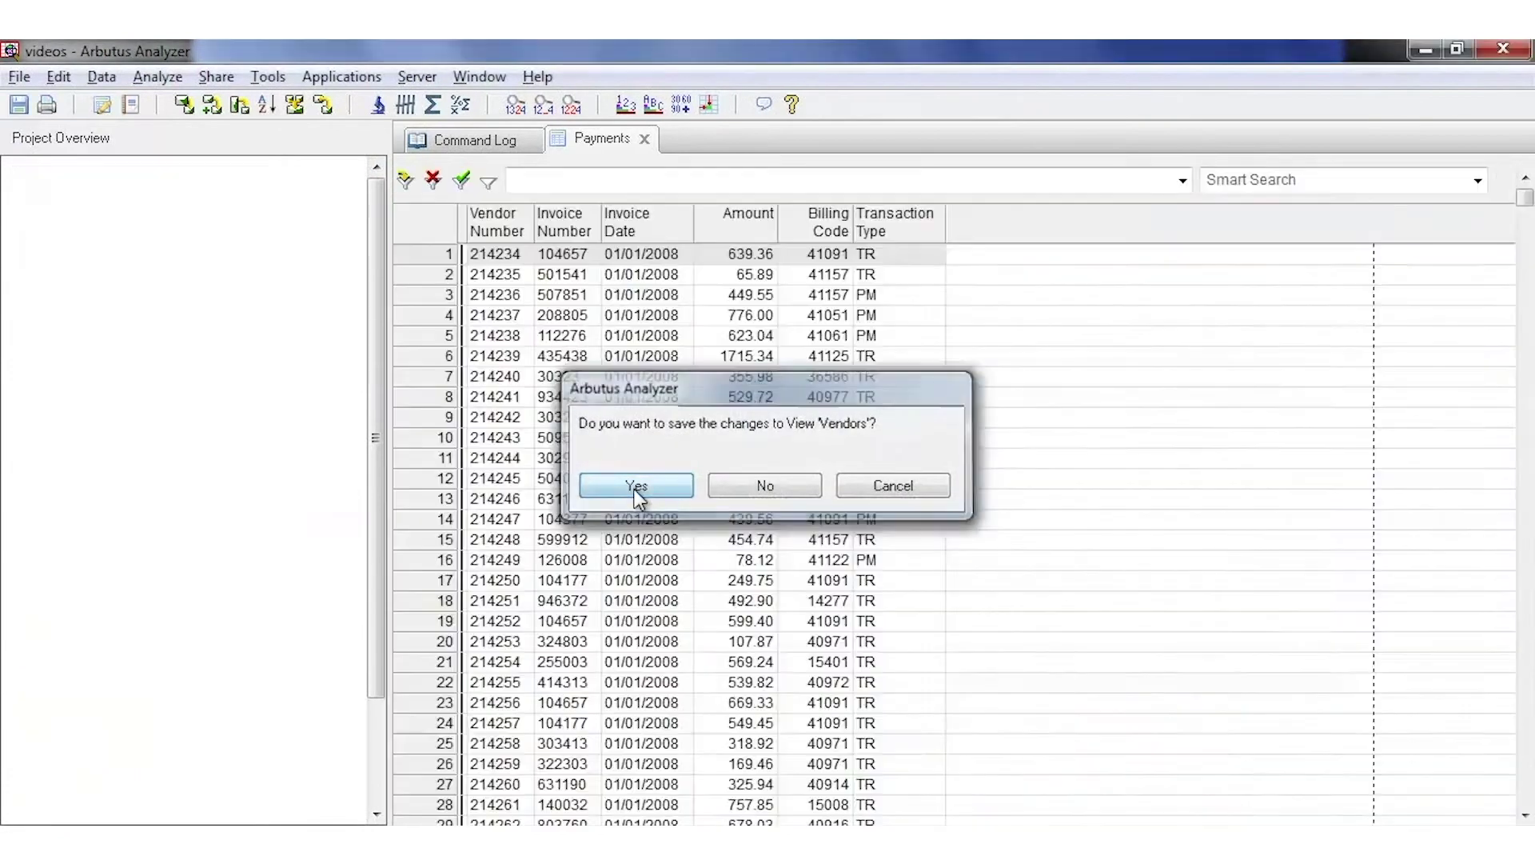
Start a duplicates test on Payments, review the last-field matching options and choose Near
click(157, 75)
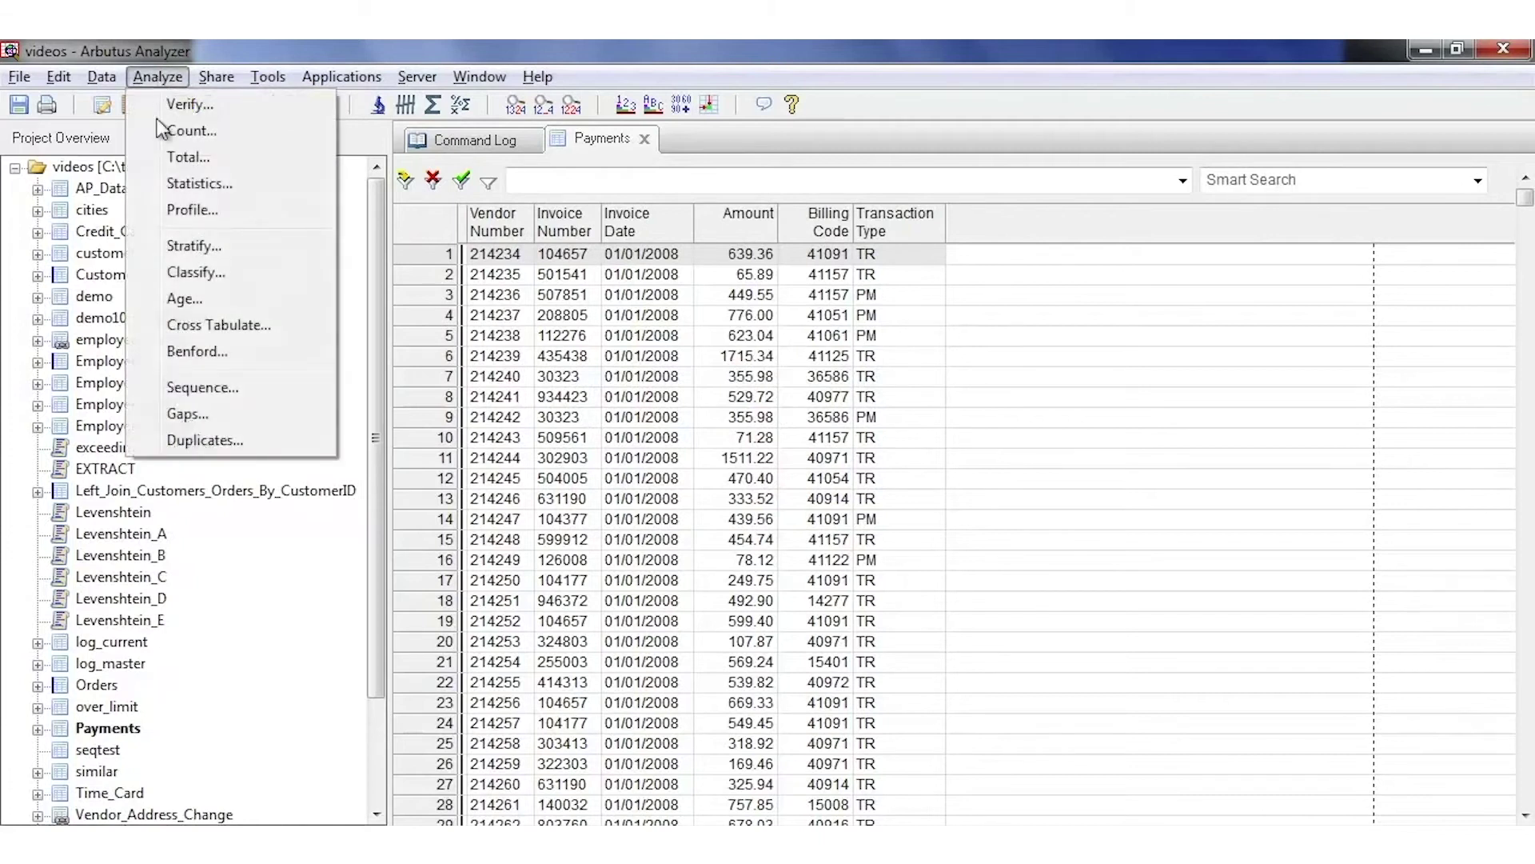
click(204, 441)
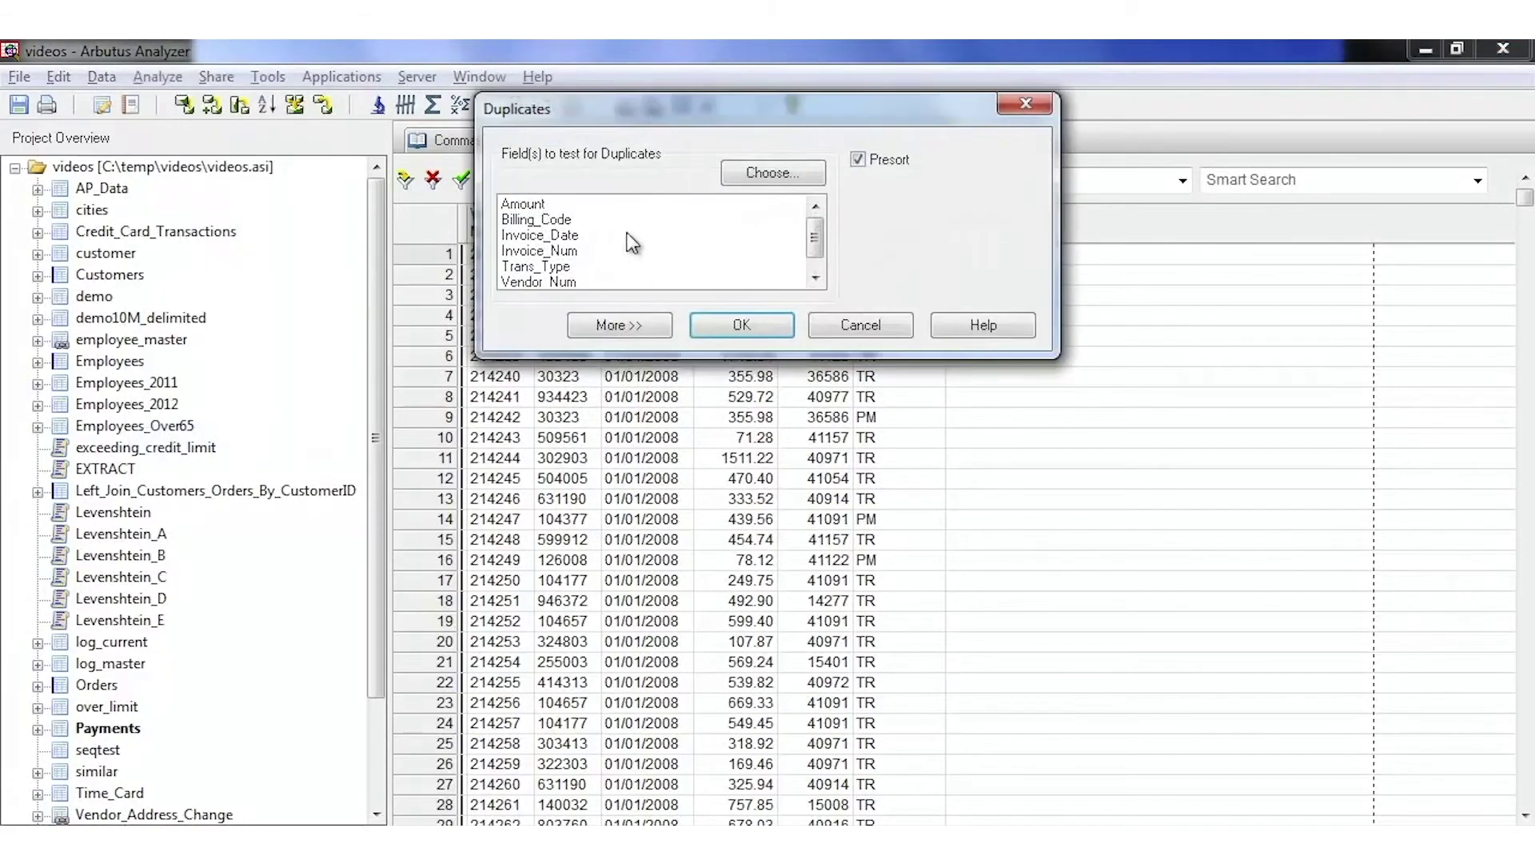
click(632, 323)
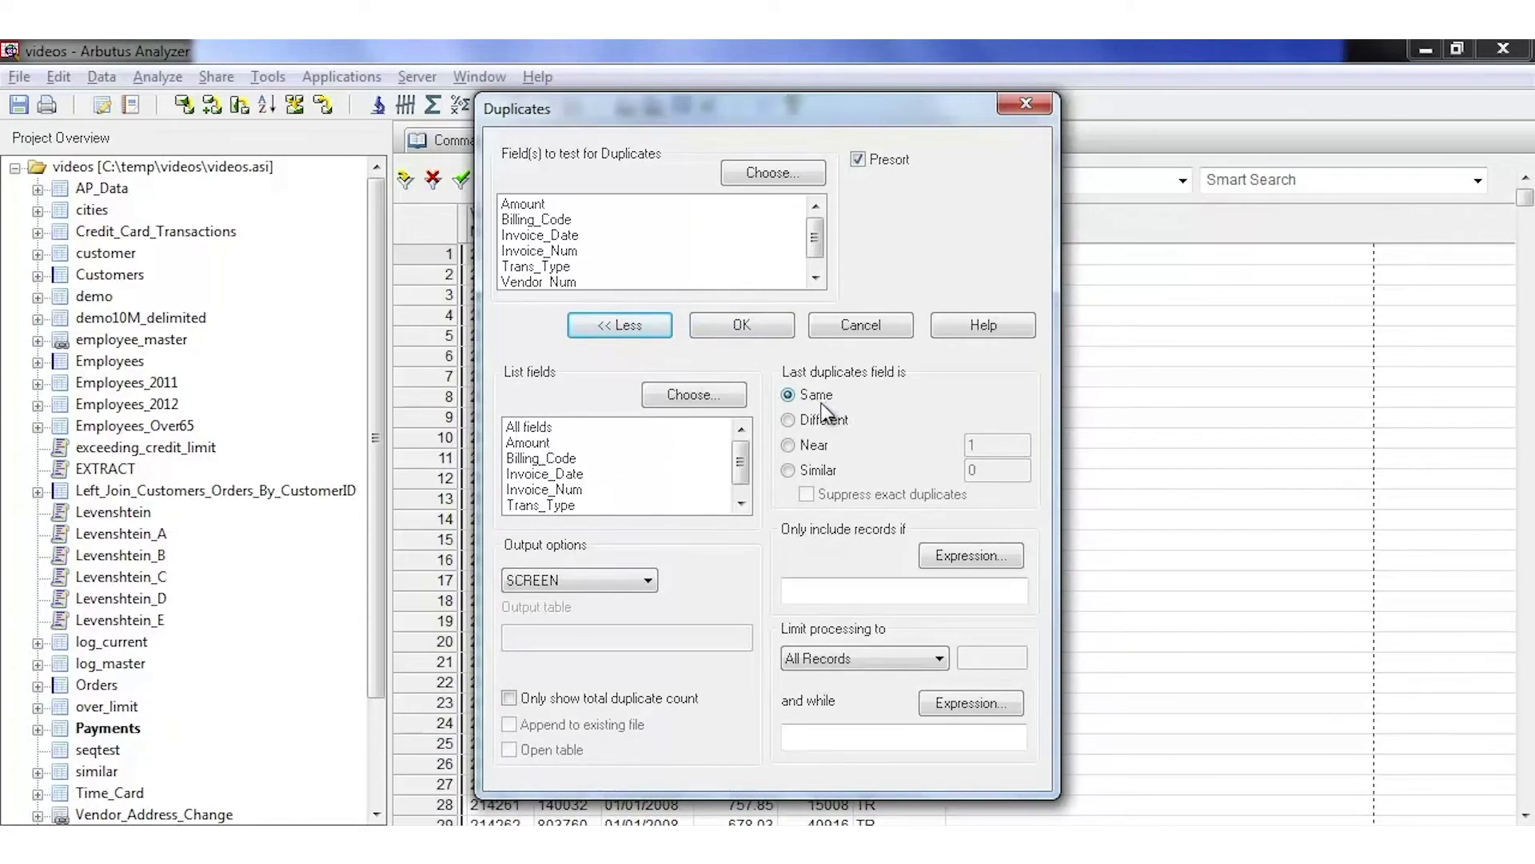
click(810, 423)
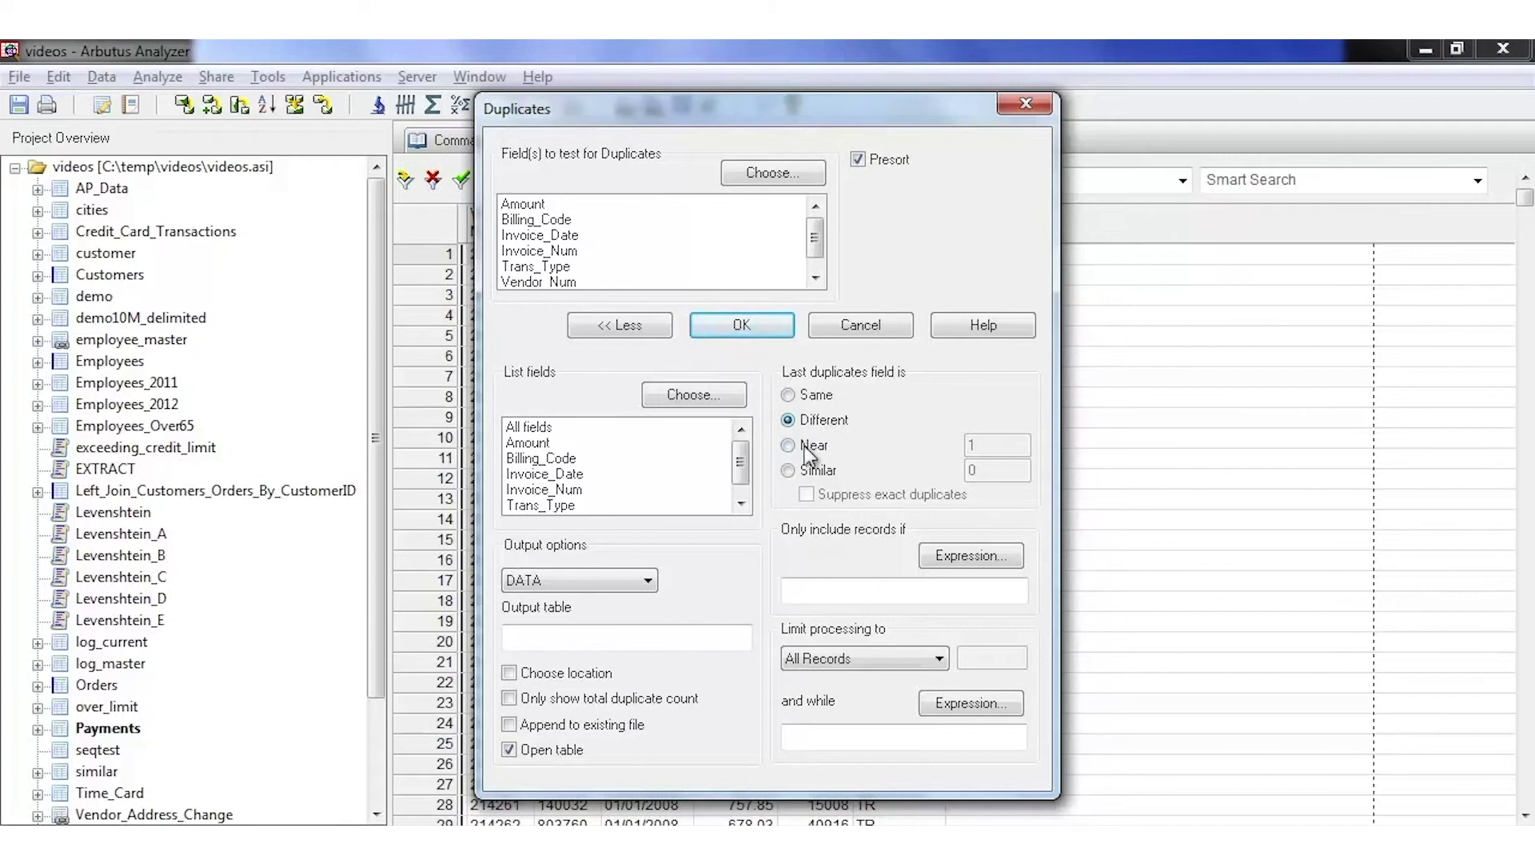
click(814, 445)
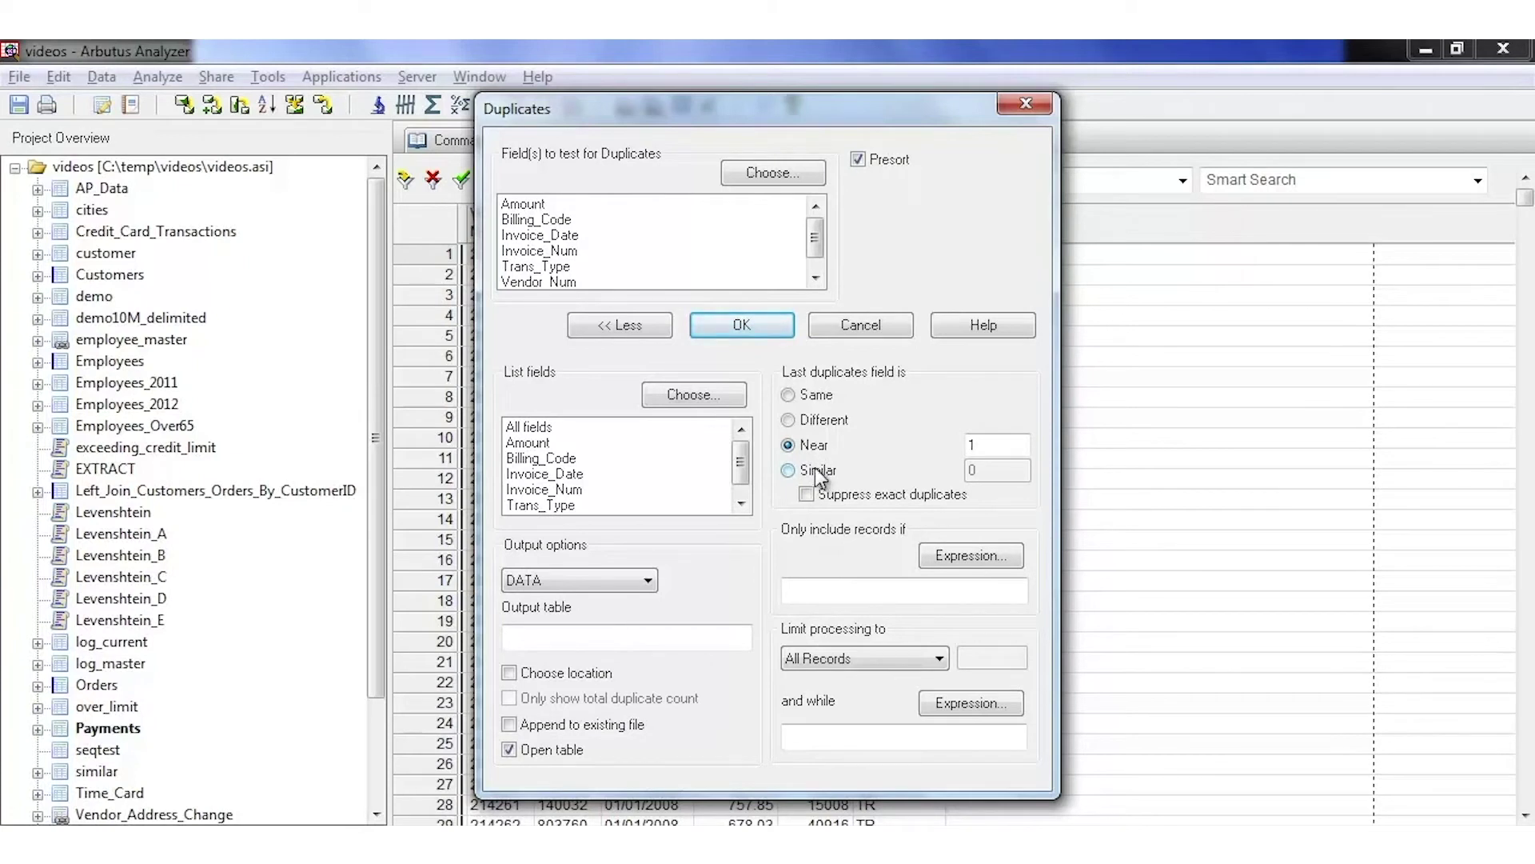
click(622, 326)
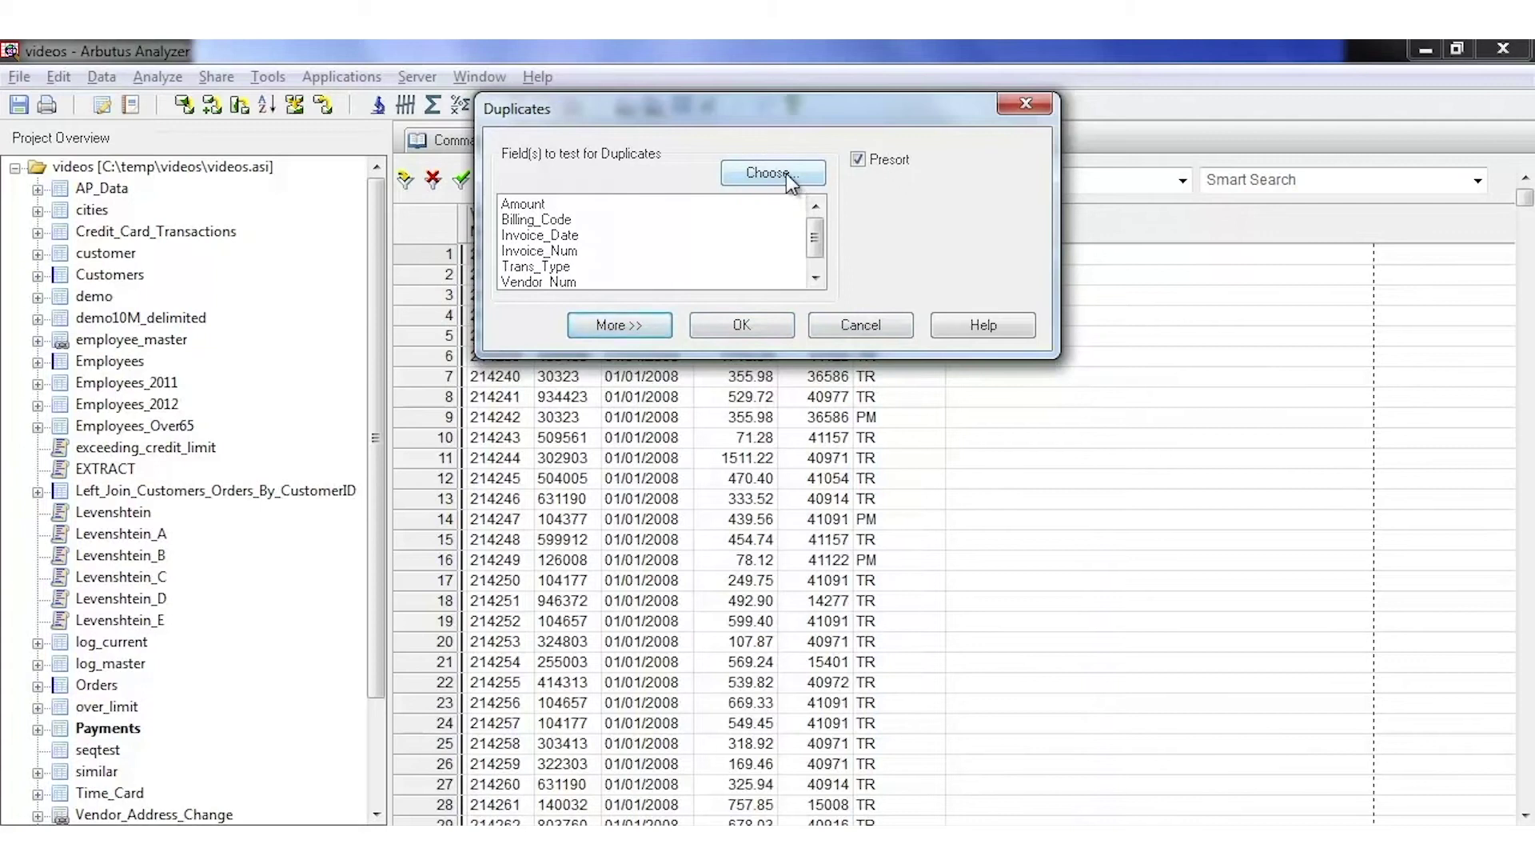
Choose Invoice_Date, Vendor_Num and Amount, in that order, as the fields to test for duplicates
click(785, 174)
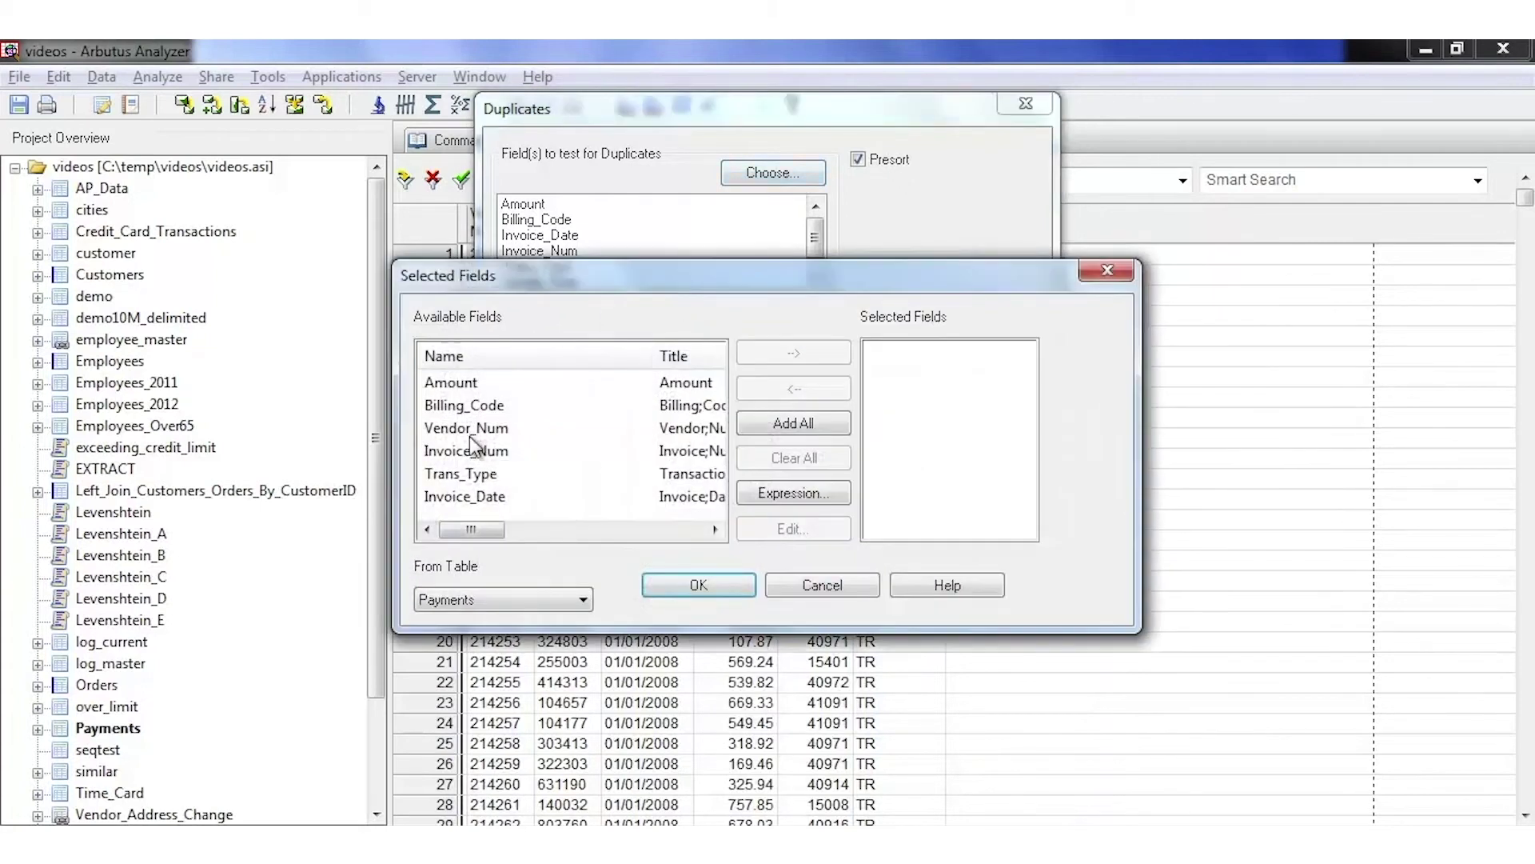
double_click(475, 496)
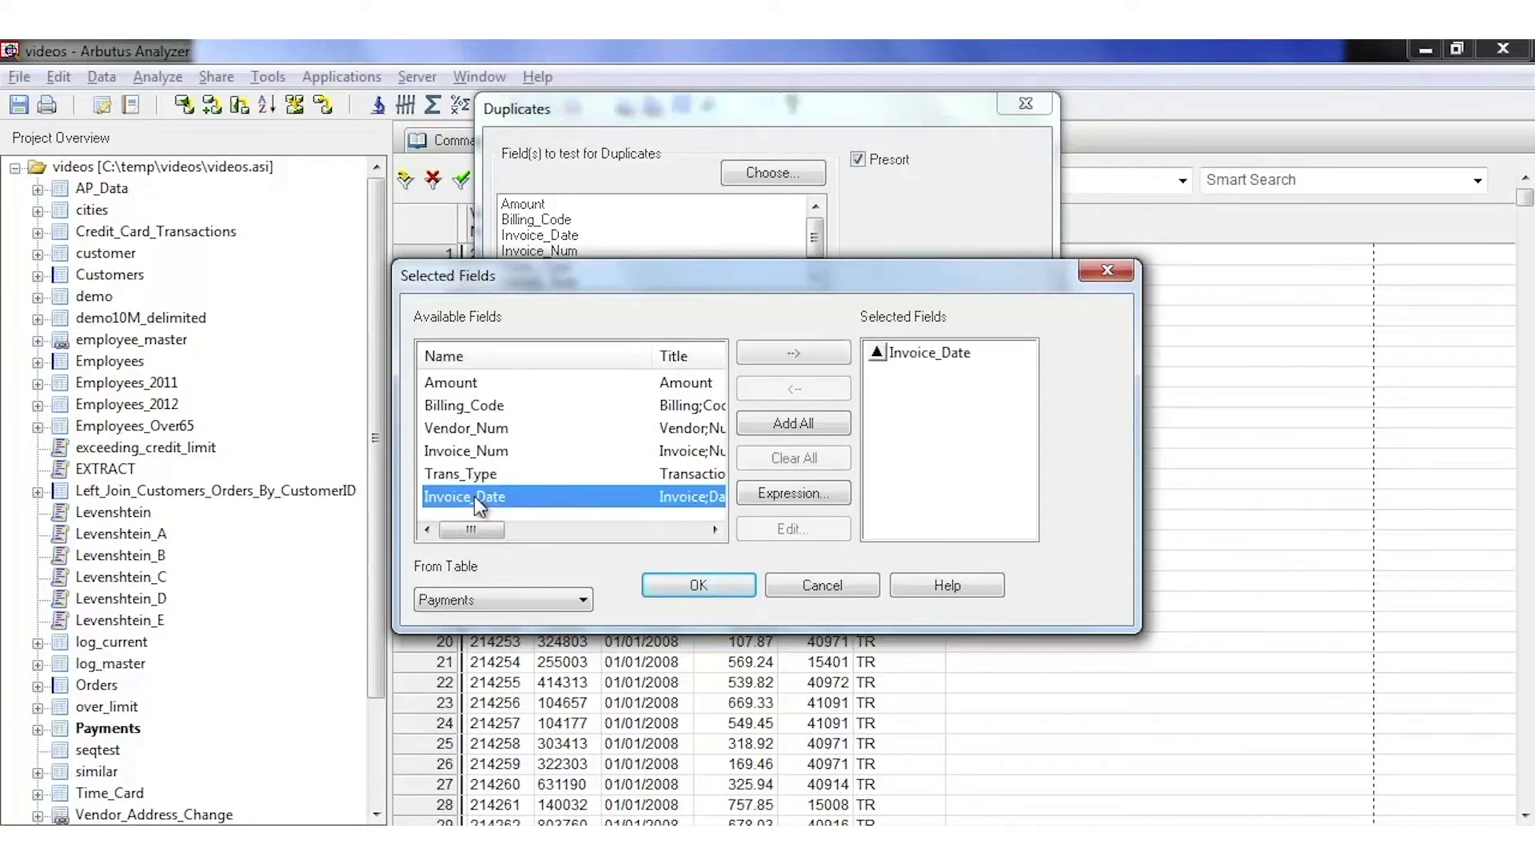
double_click(490, 429)
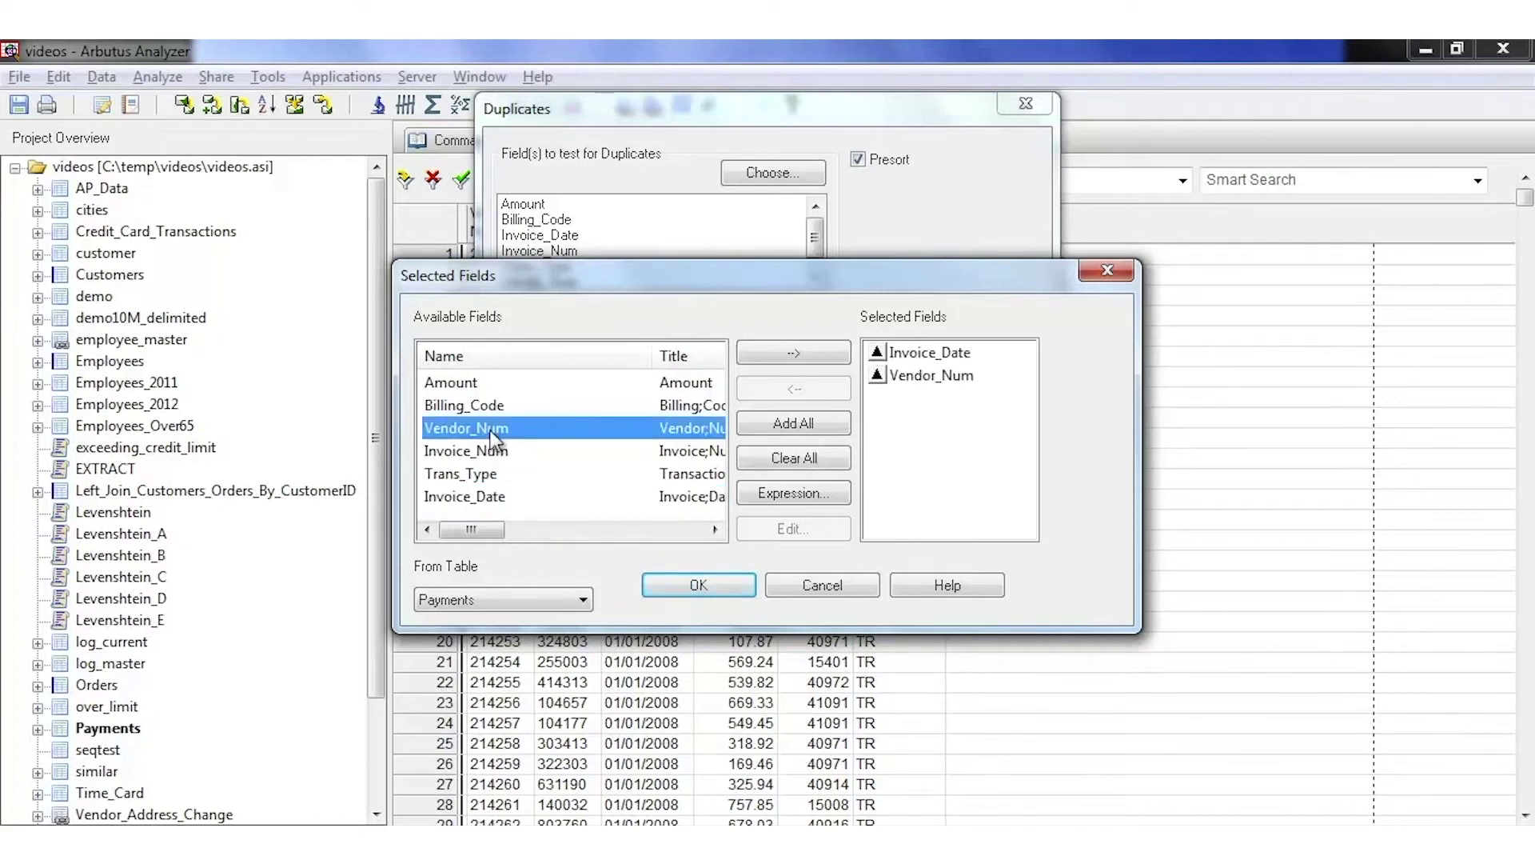
double_click(480, 384)
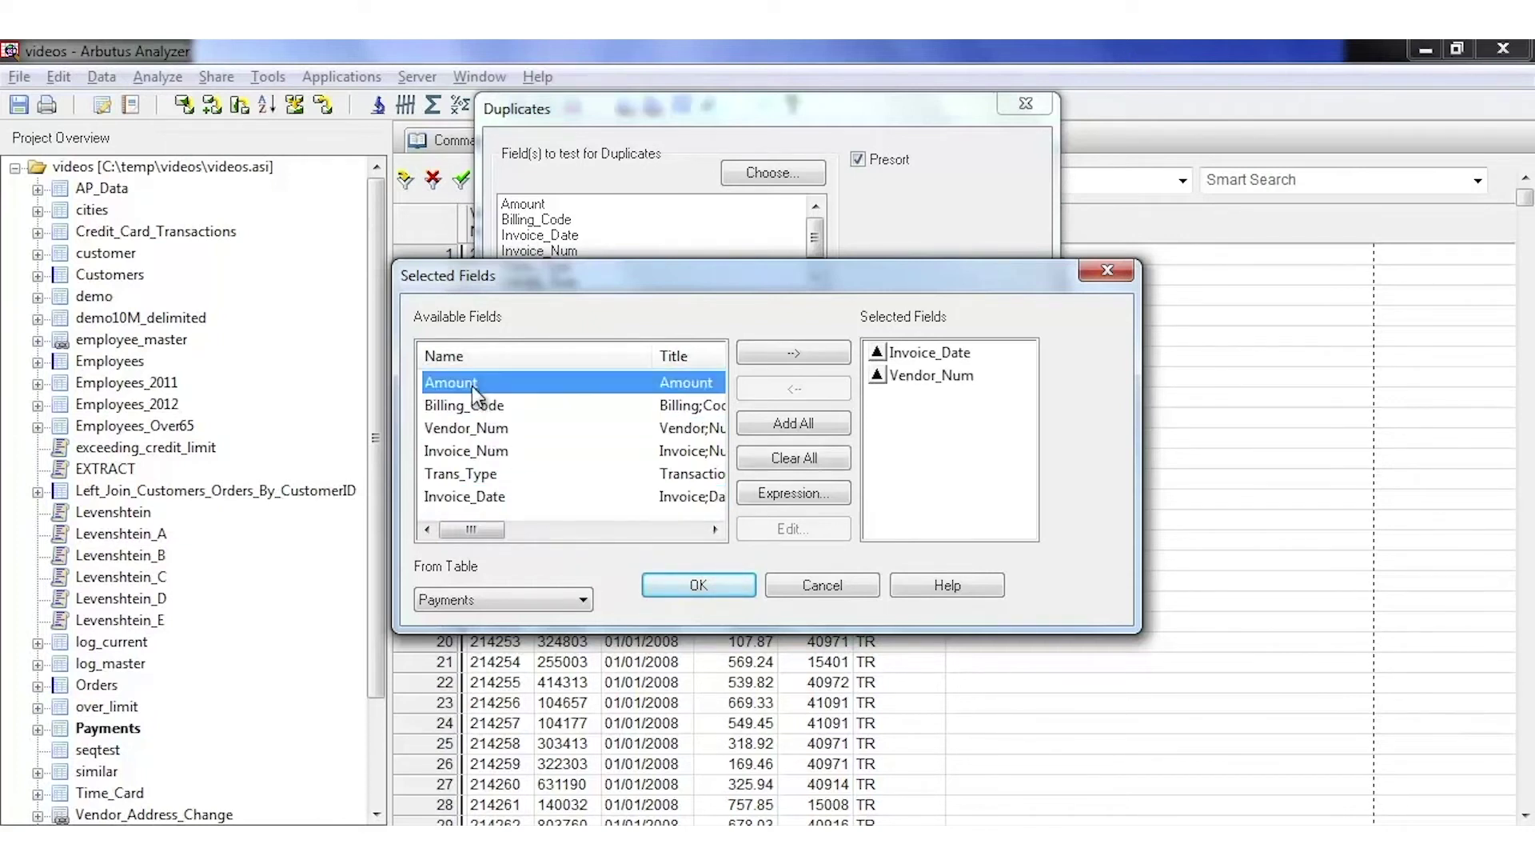
click(669, 583)
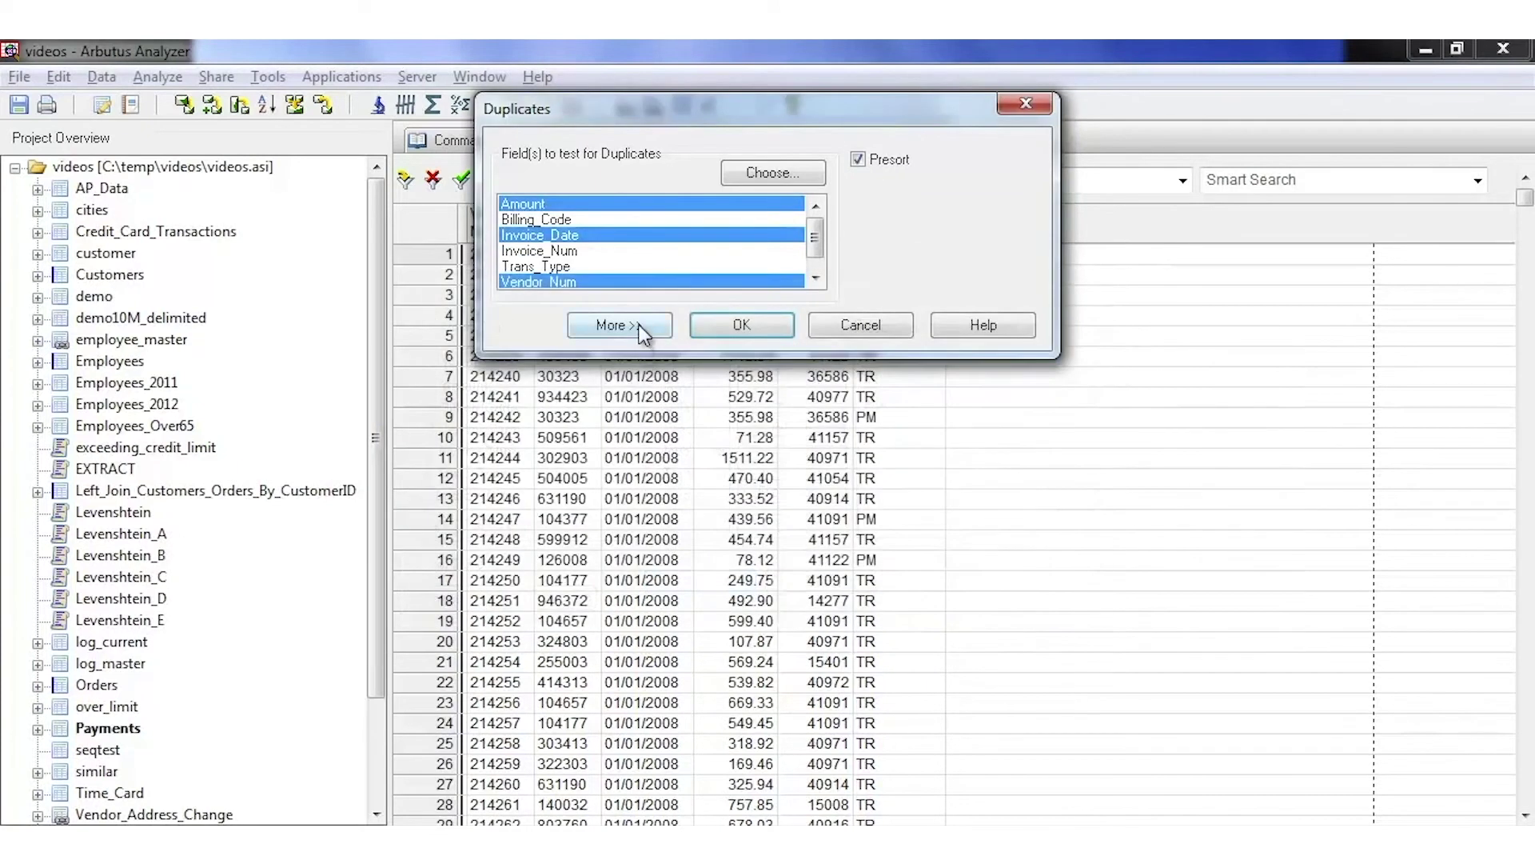
Set the Near tolerance for the last field, Amount, to 10
click(639, 328)
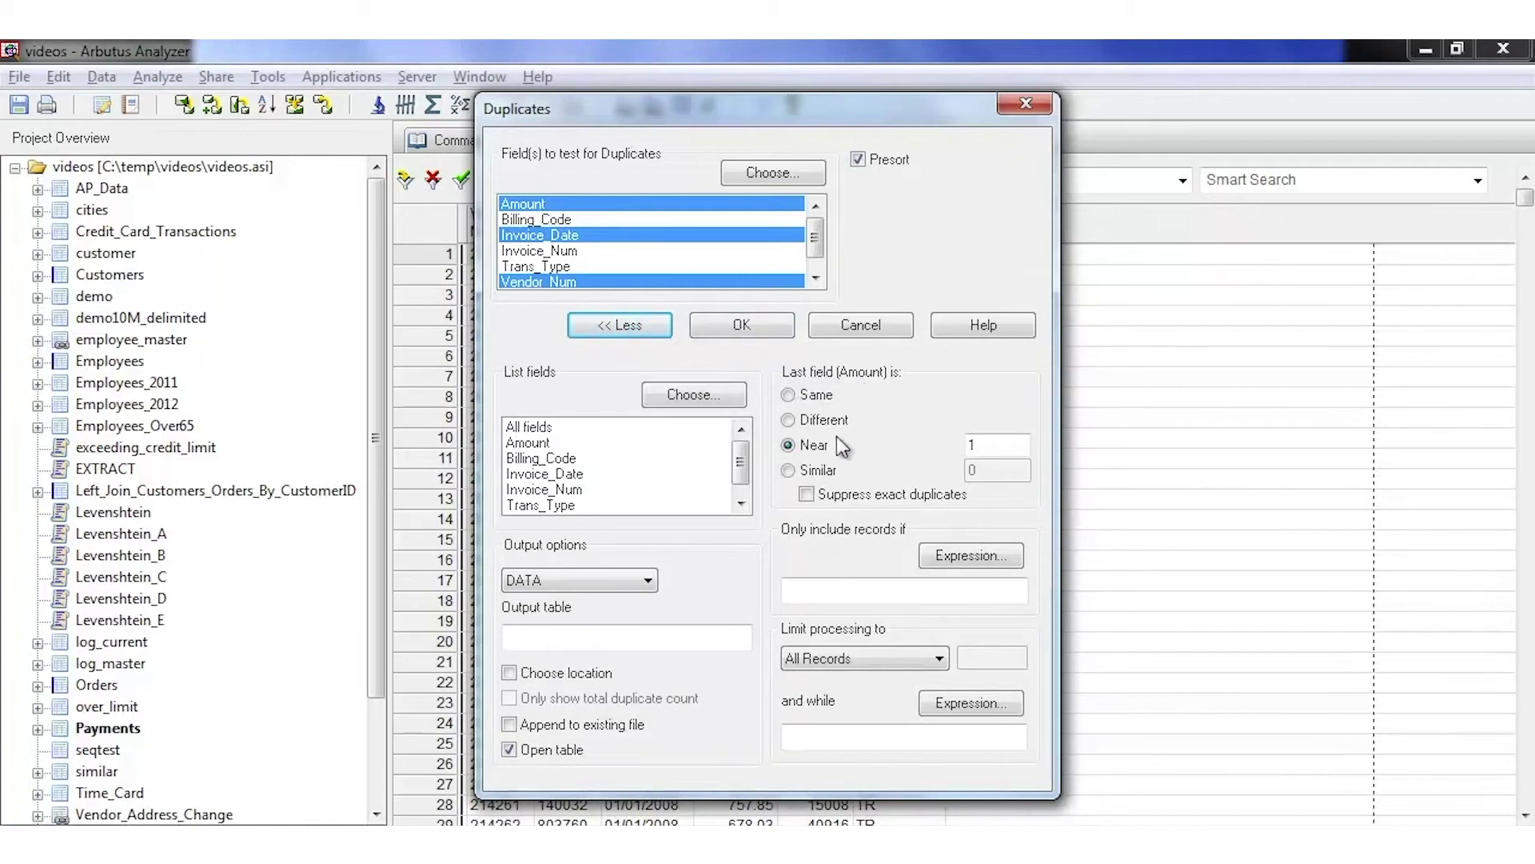
click(819, 450)
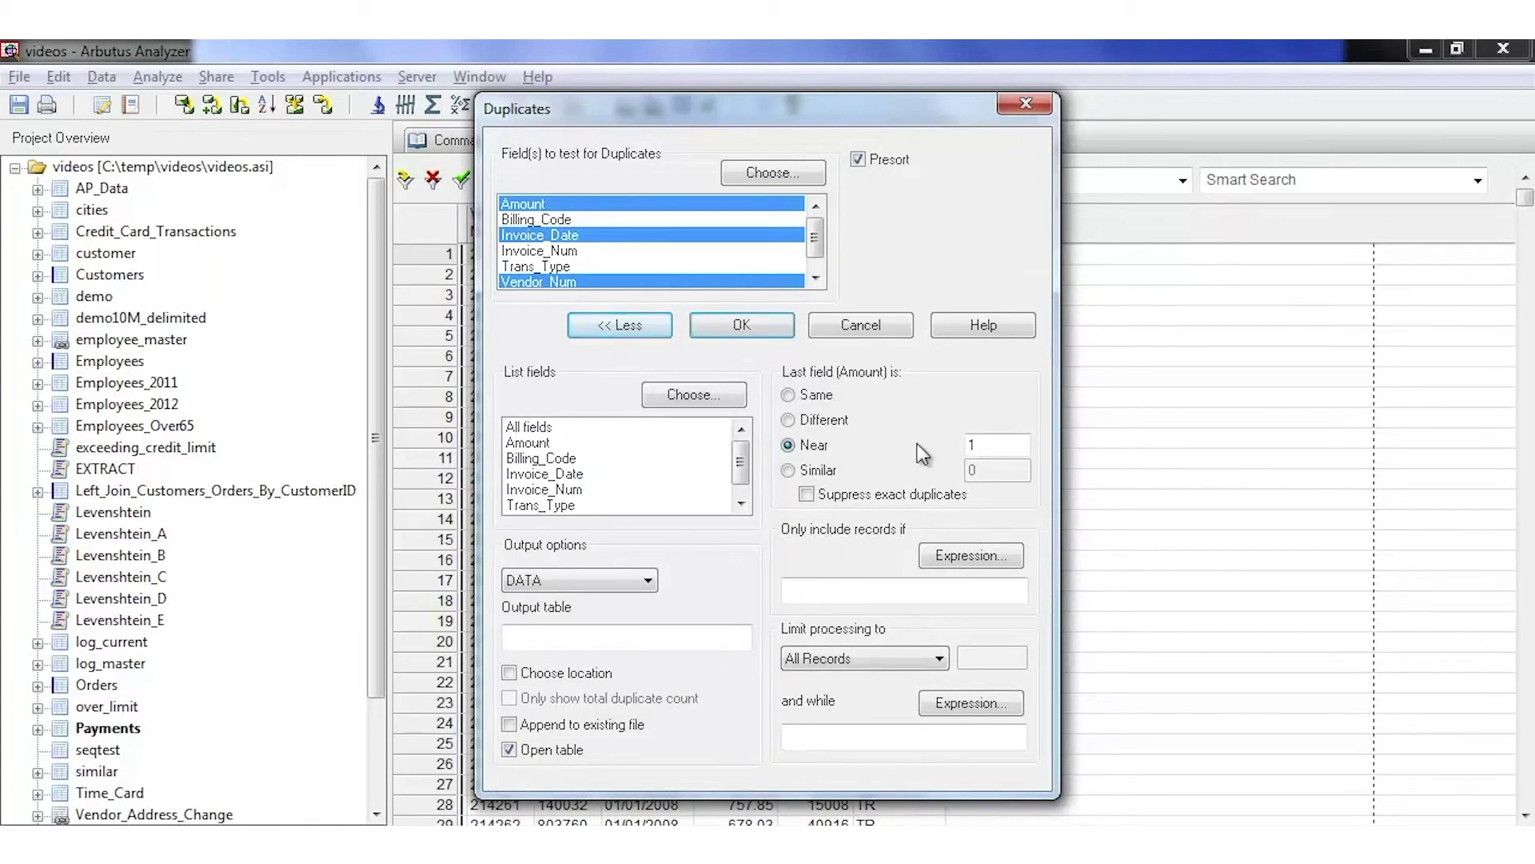
double_click(980, 446)
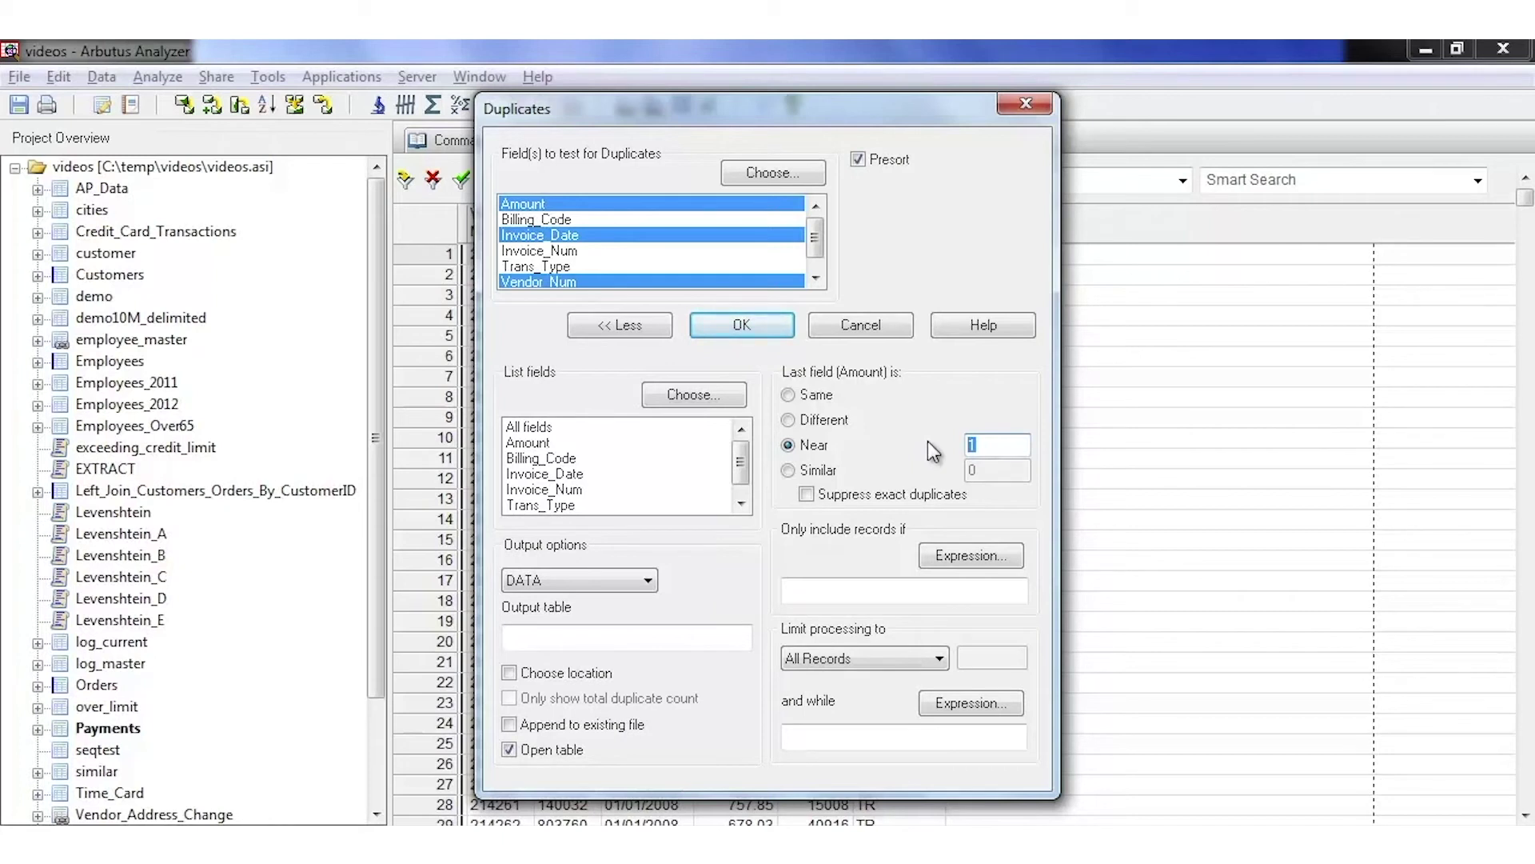
text(10)
Name the output table Same_date_vendor_Near10Amount, suppress exact duplicates and run the duplicates test
click(707, 637)
text(Same_)
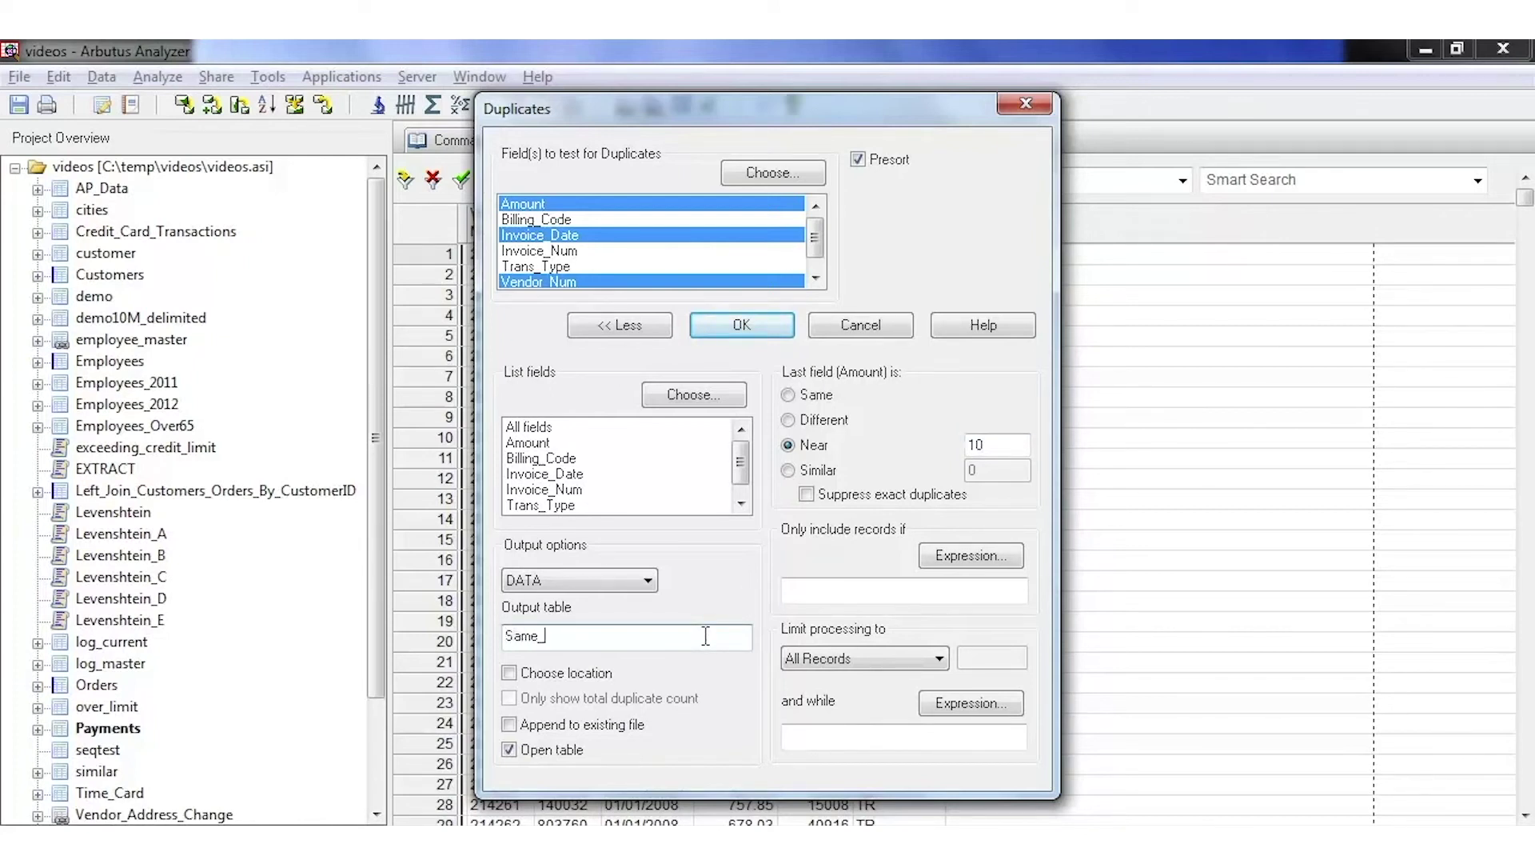
text(date_vendor_Near10Amount)
click(806, 495)
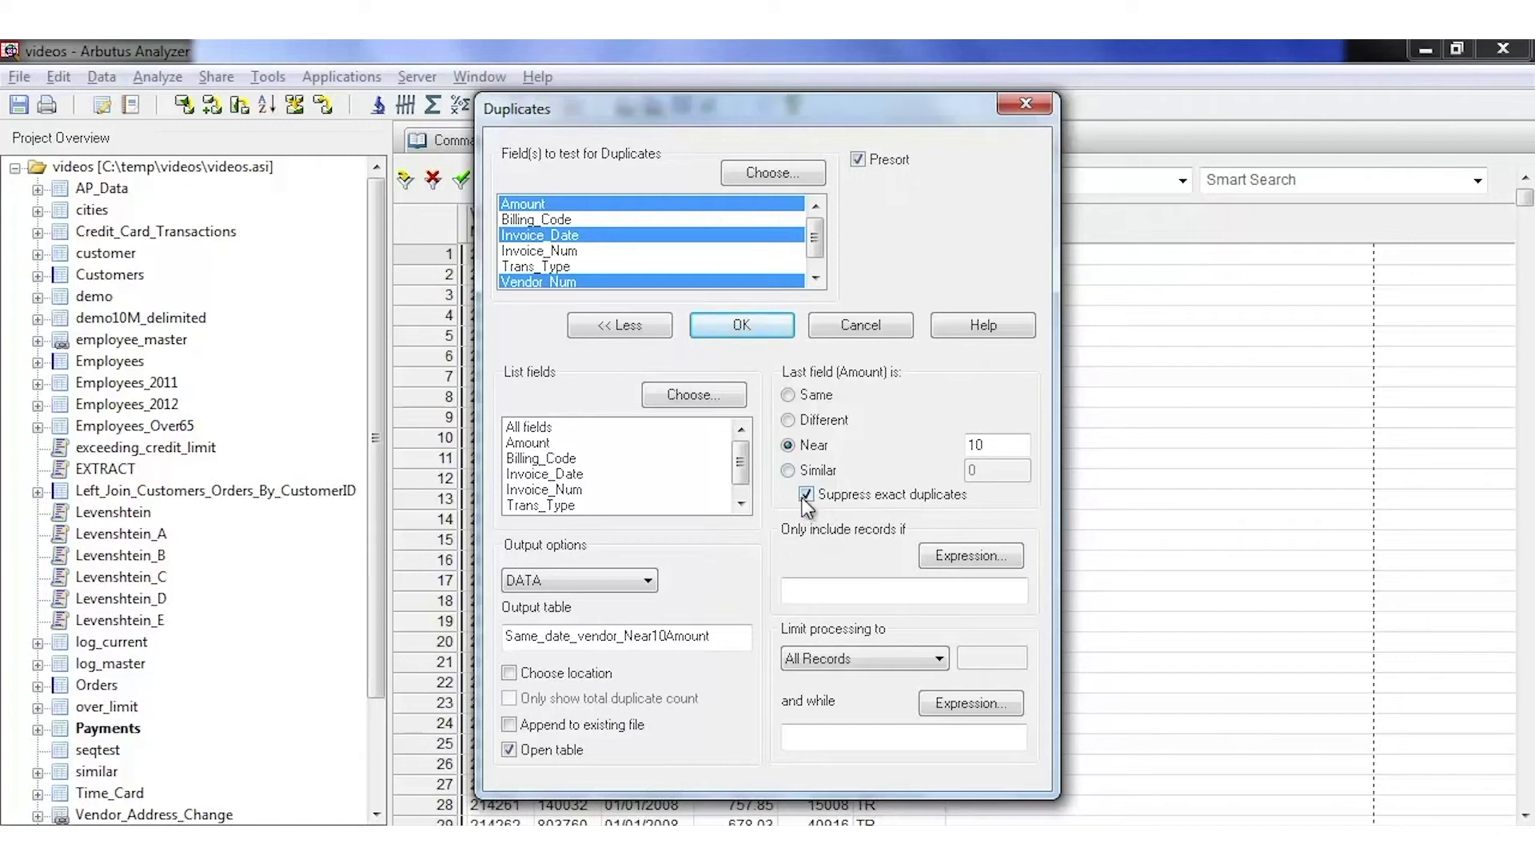
click(737, 327)
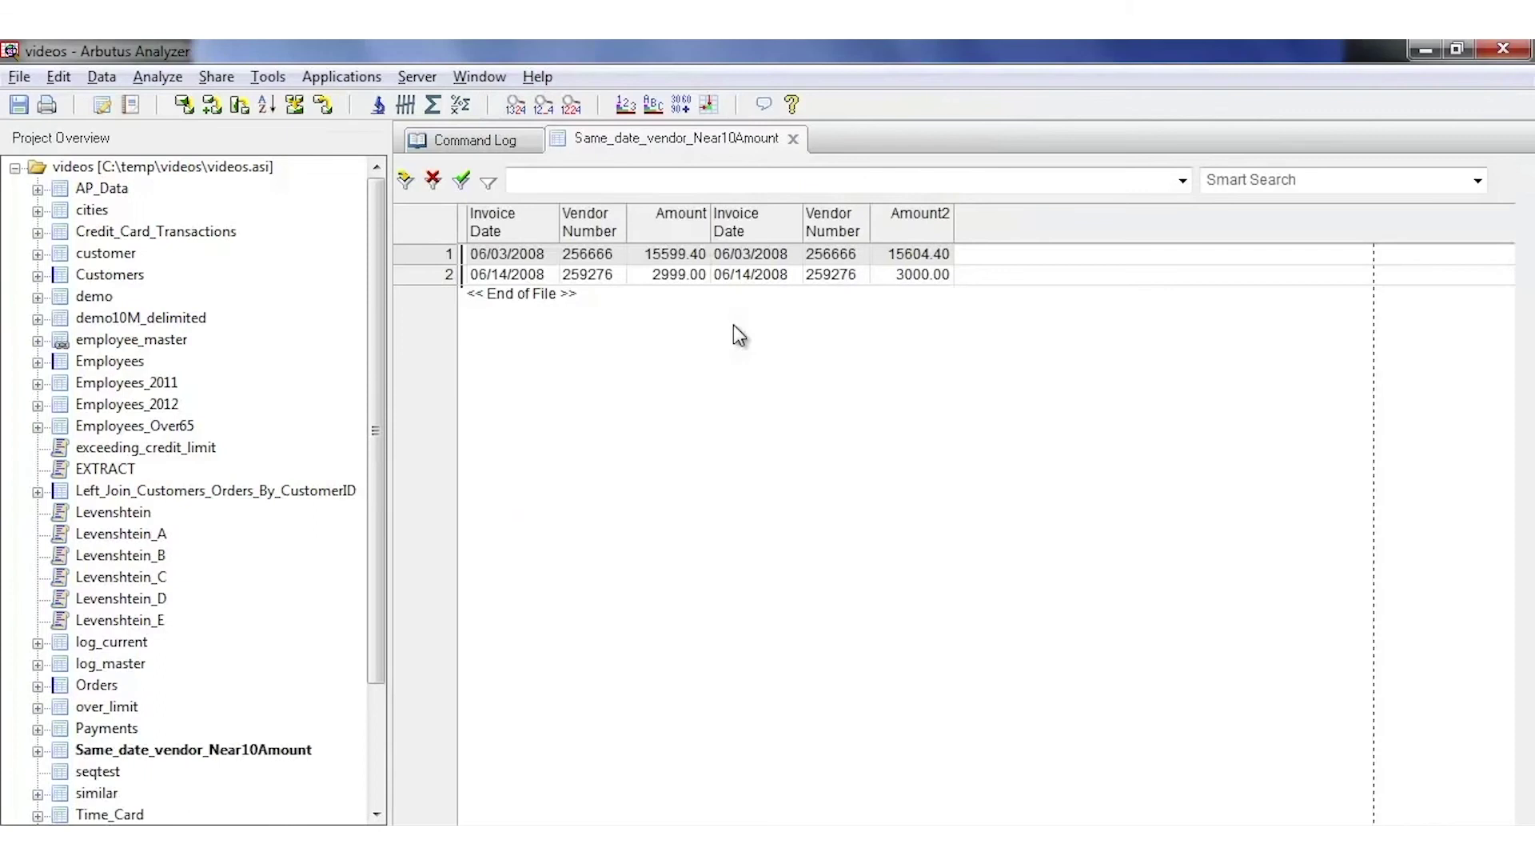
Review the first matched pair in the results and move the Amount2 column directly after Amount
click(499, 254)
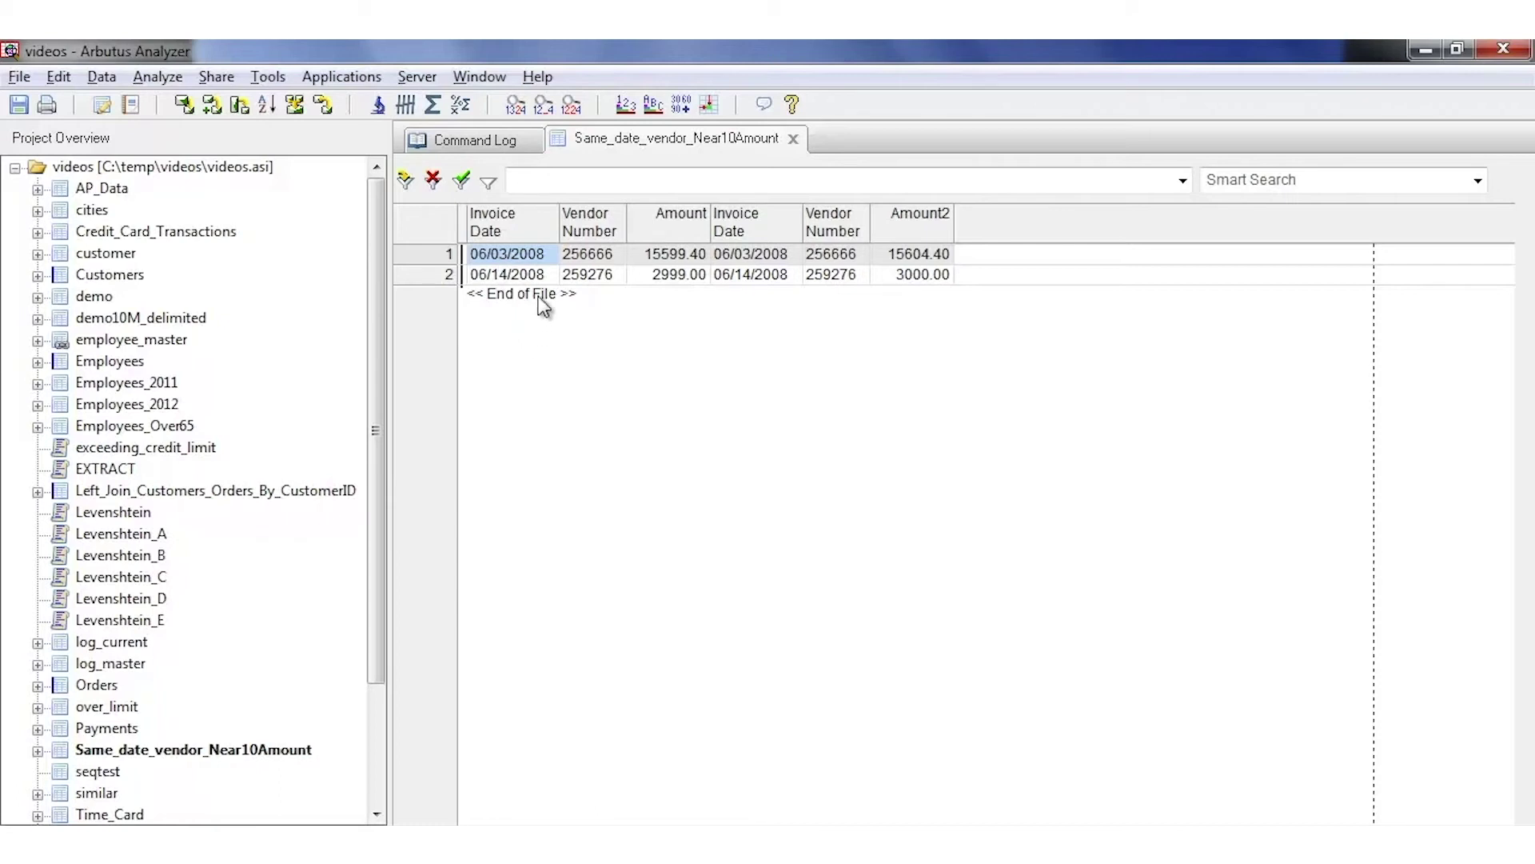
drag(520, 253, 918, 255)
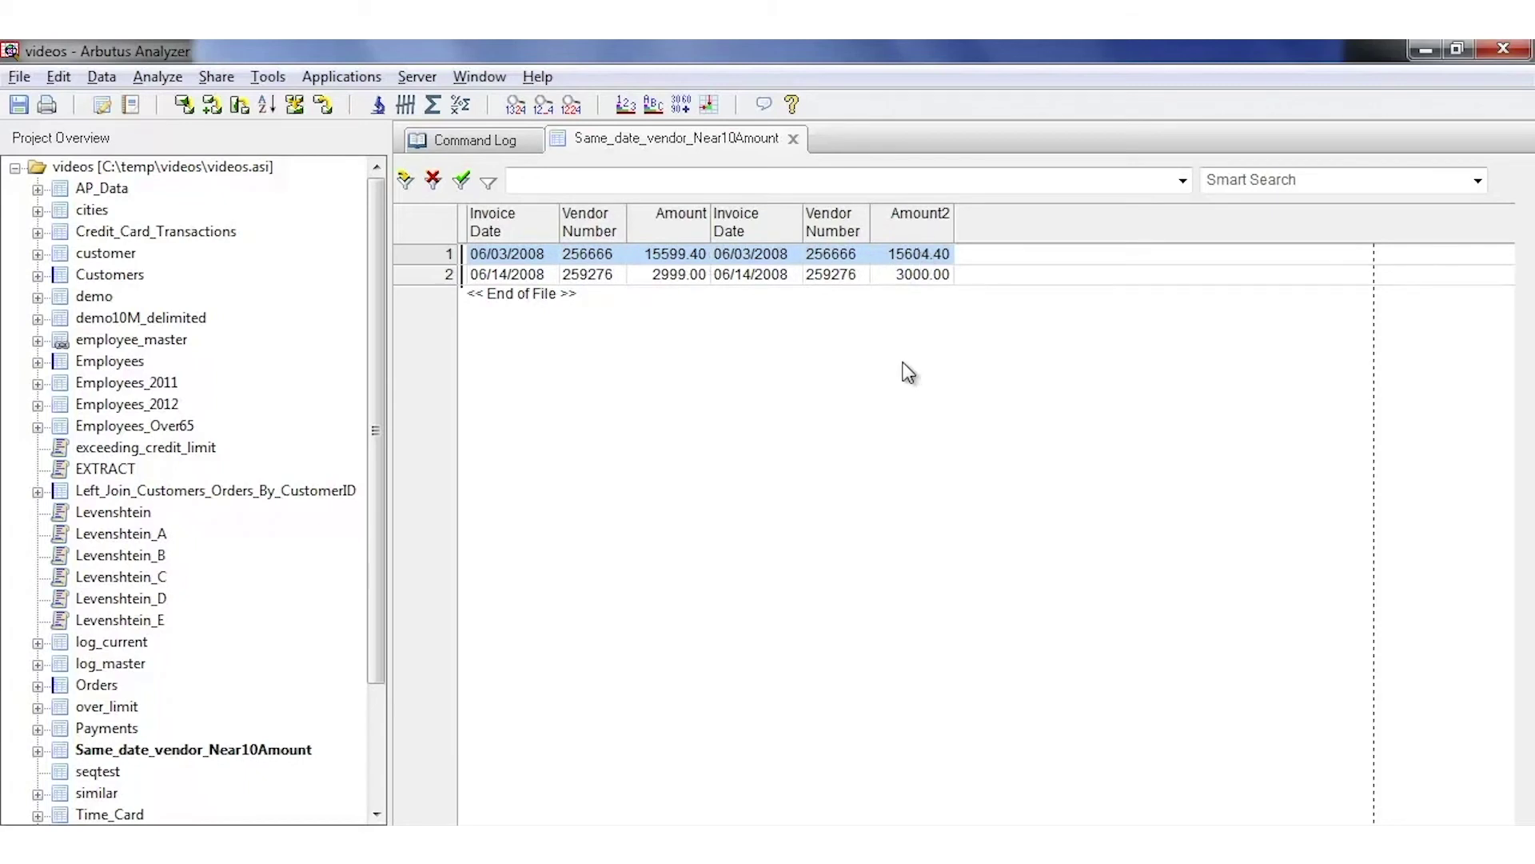
drag(925, 228, 721, 209)
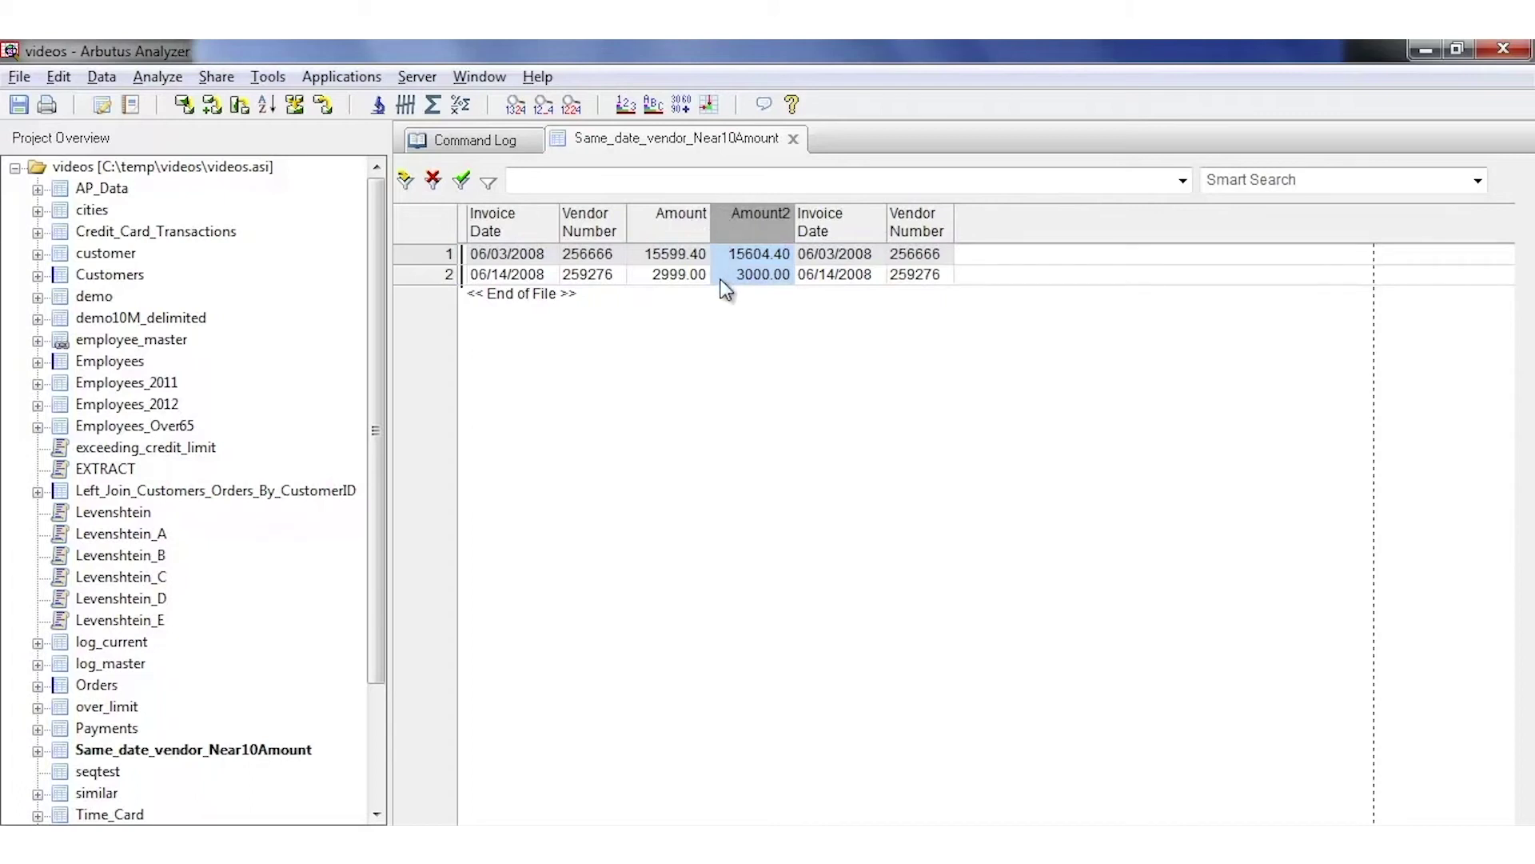
Compare the paired invoice dates, vendor numbers and amounts in the first record, and the two amounts in the second
click(525, 253)
click(817, 252)
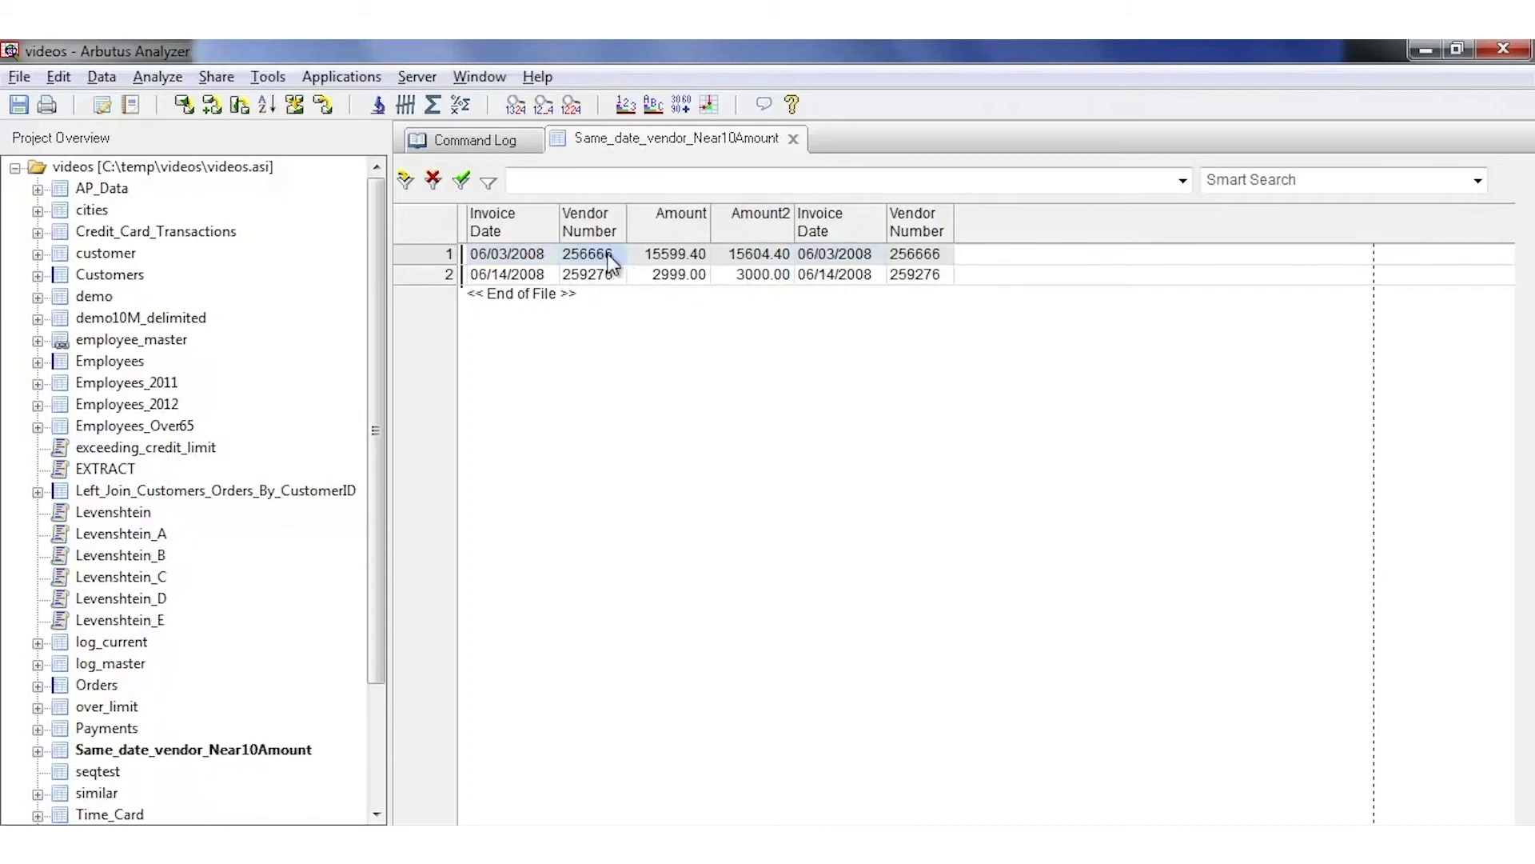
click(909, 256)
drag(660, 256, 741, 257)
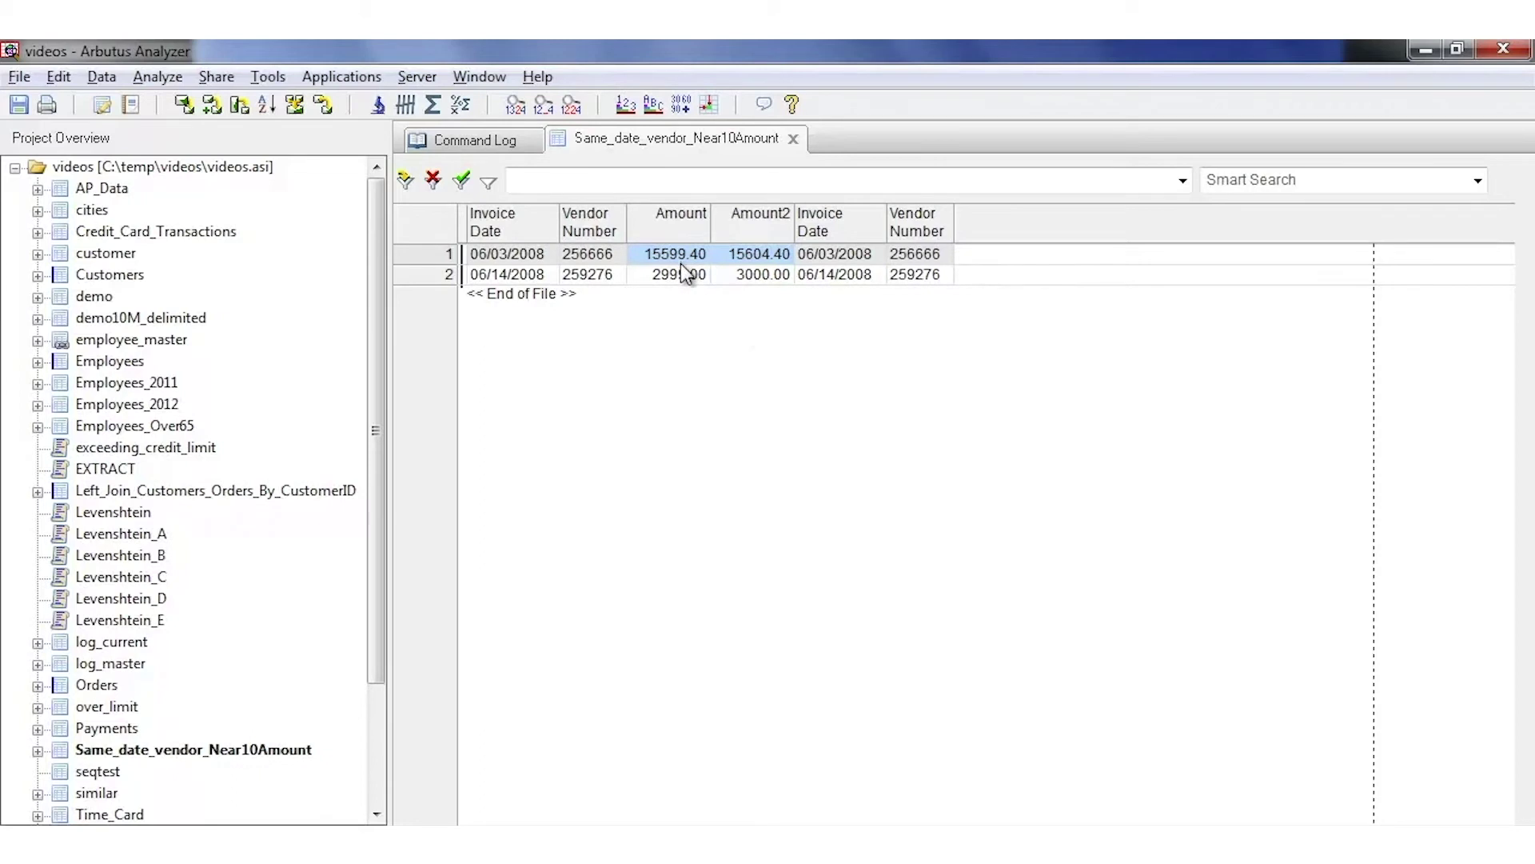
drag(680, 268, 785, 285)
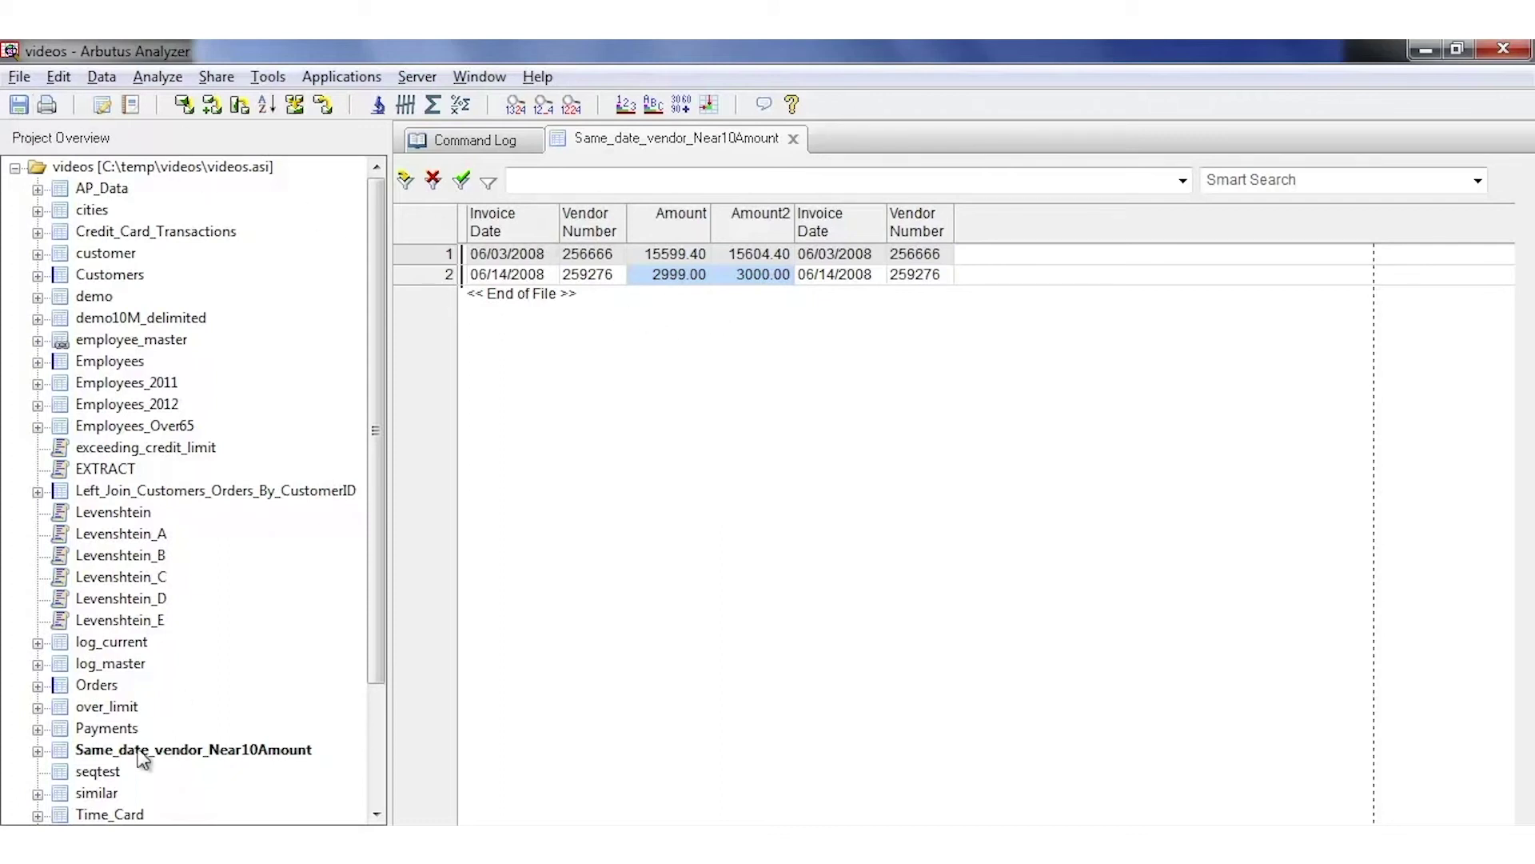
Open the Payments table and set up a duplicates test on Vendor_Num, Amount and Invoice_Date, in that order
double_click(88, 729)
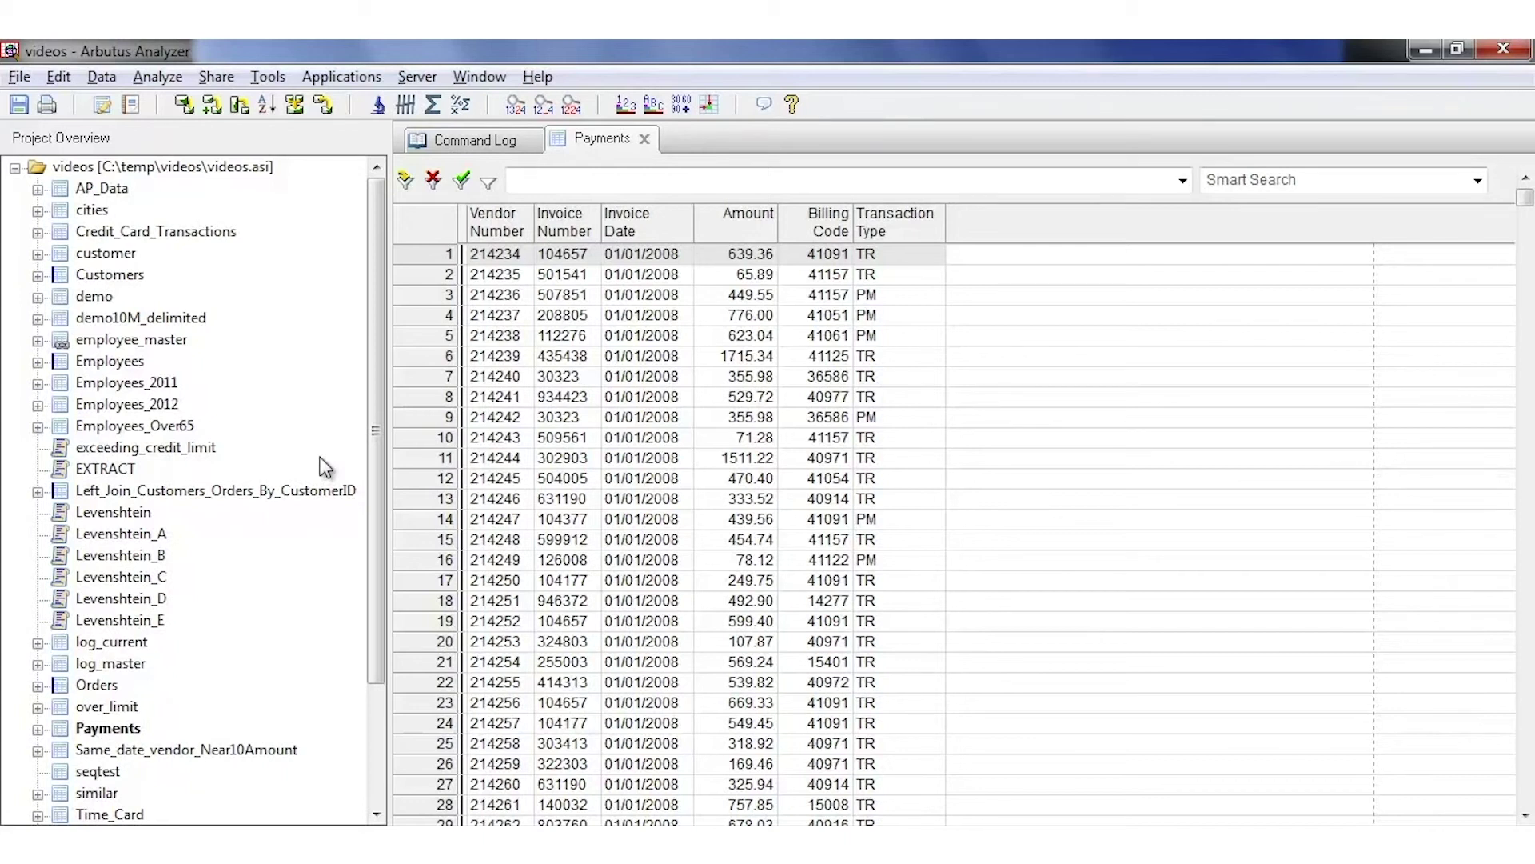
click(156, 76)
click(217, 439)
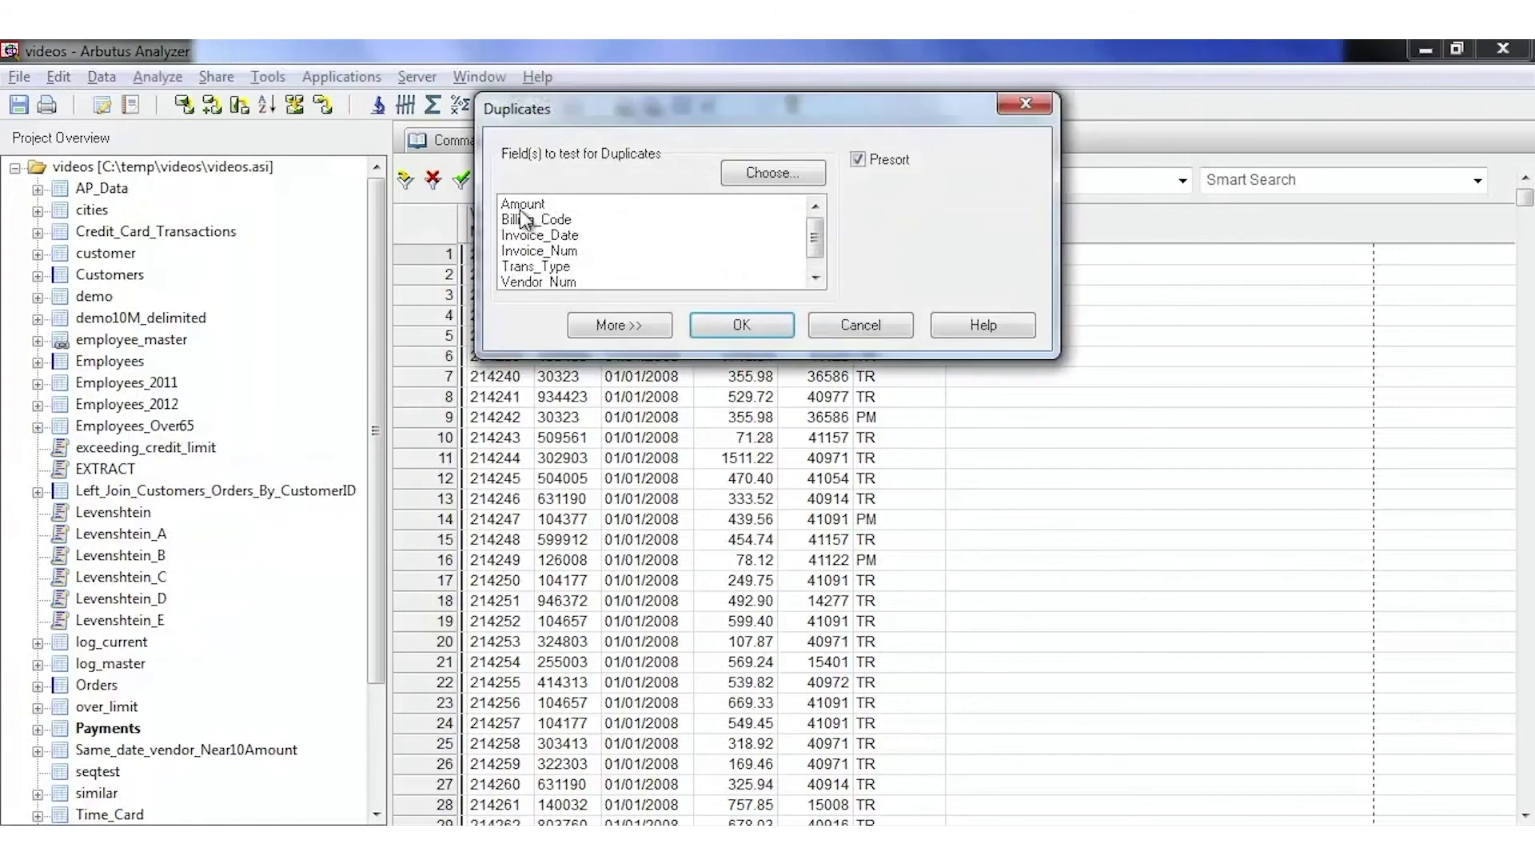
click(752, 174)
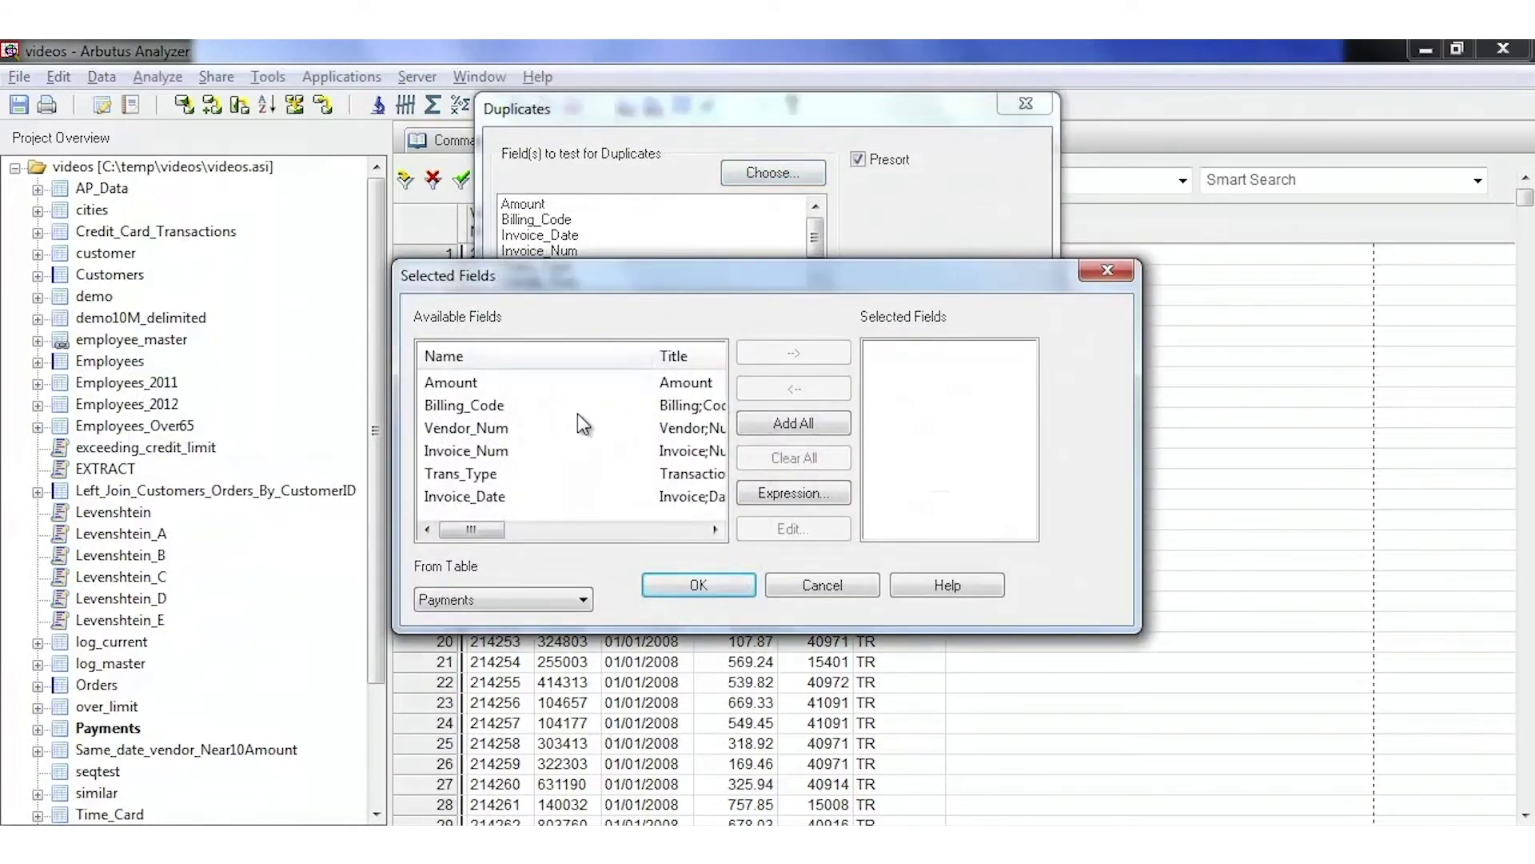
double_click(454, 430)
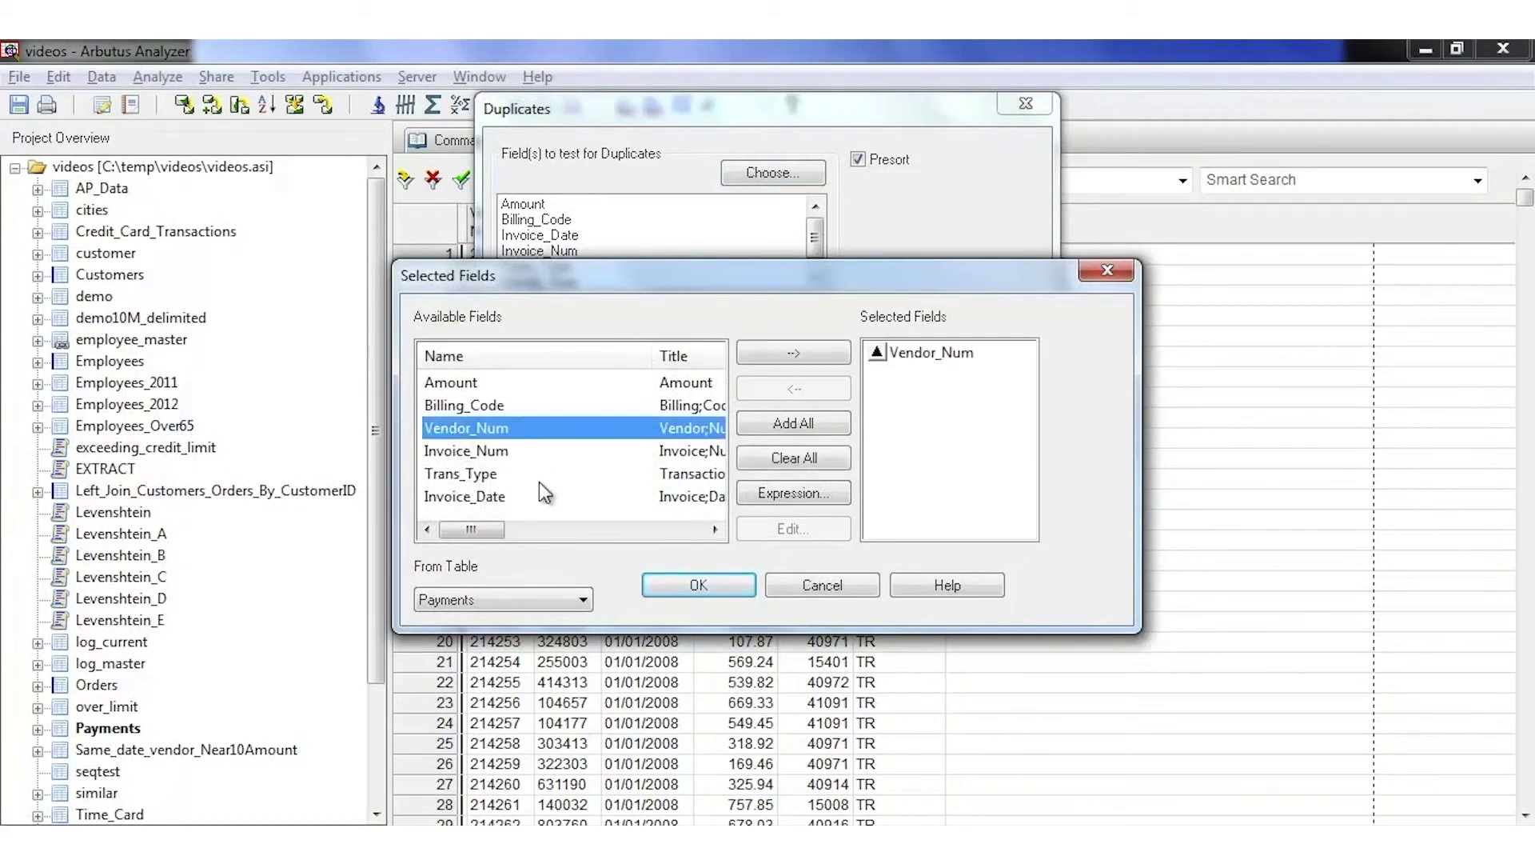
double_click(467, 385)
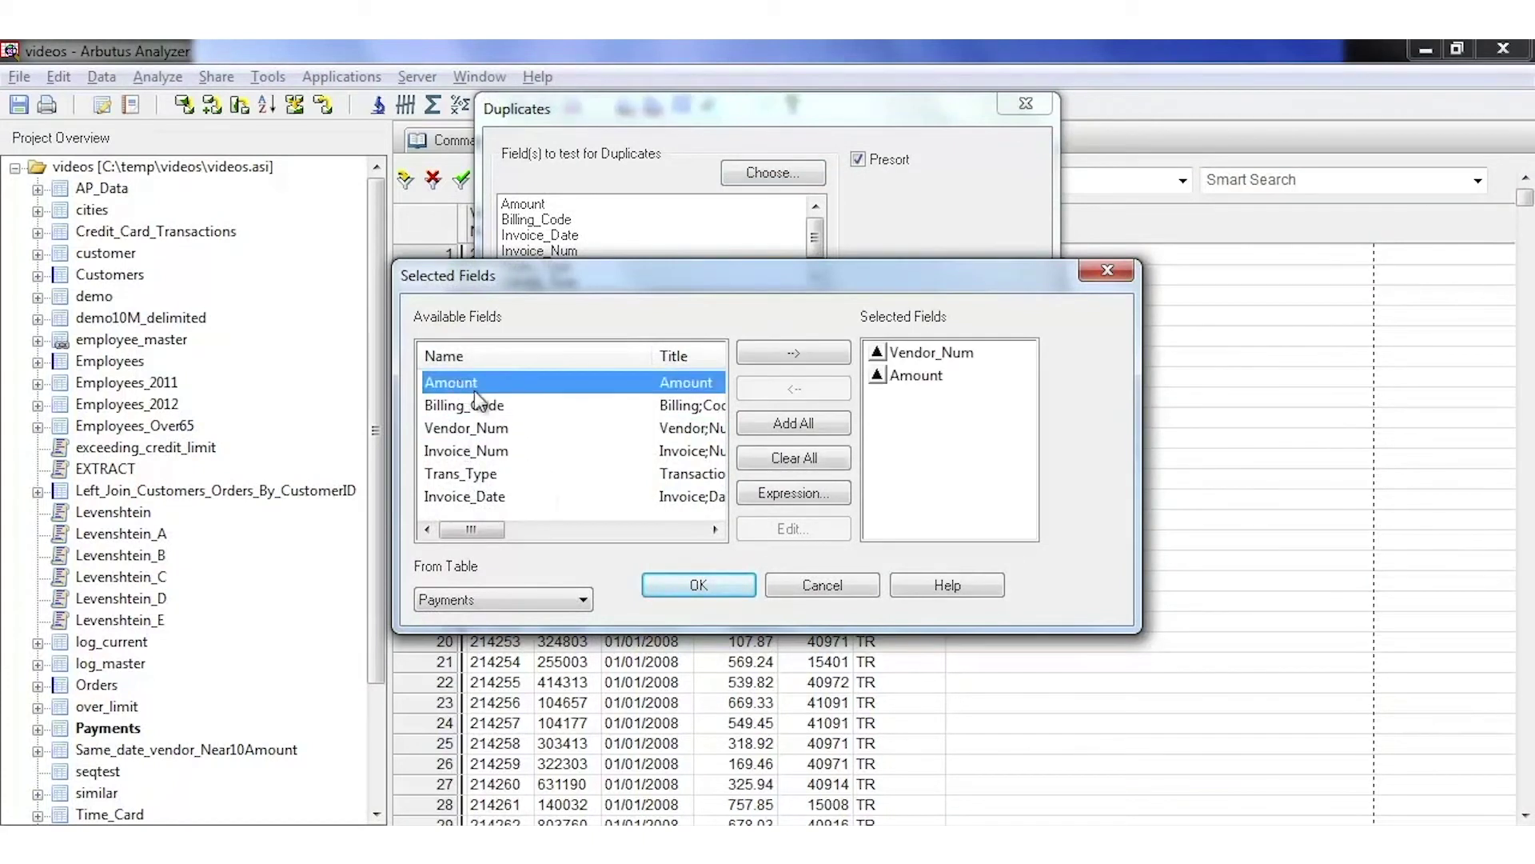
double_click(481, 497)
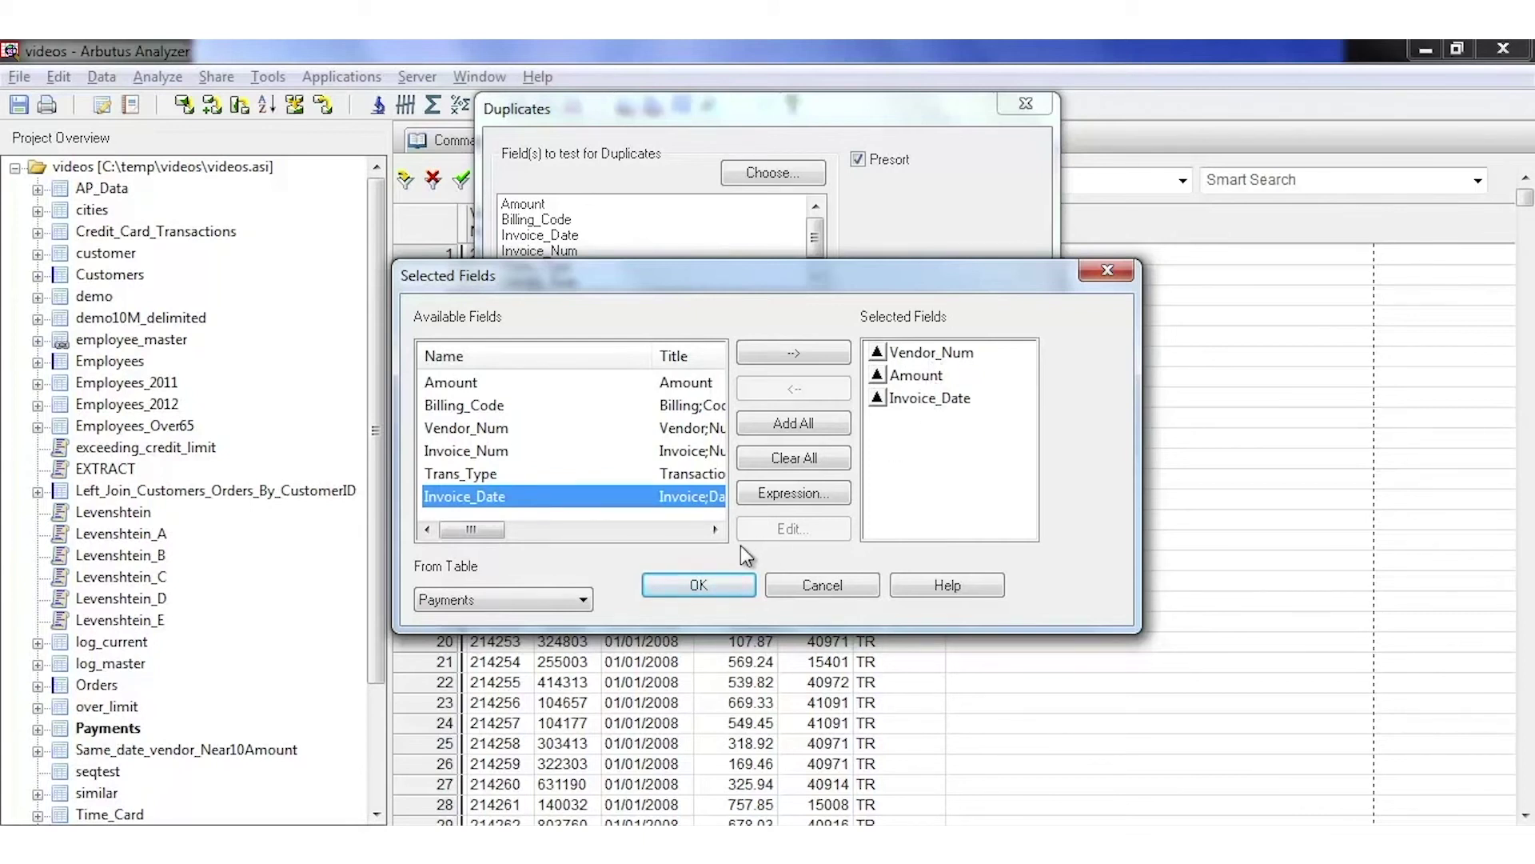
click(712, 583)
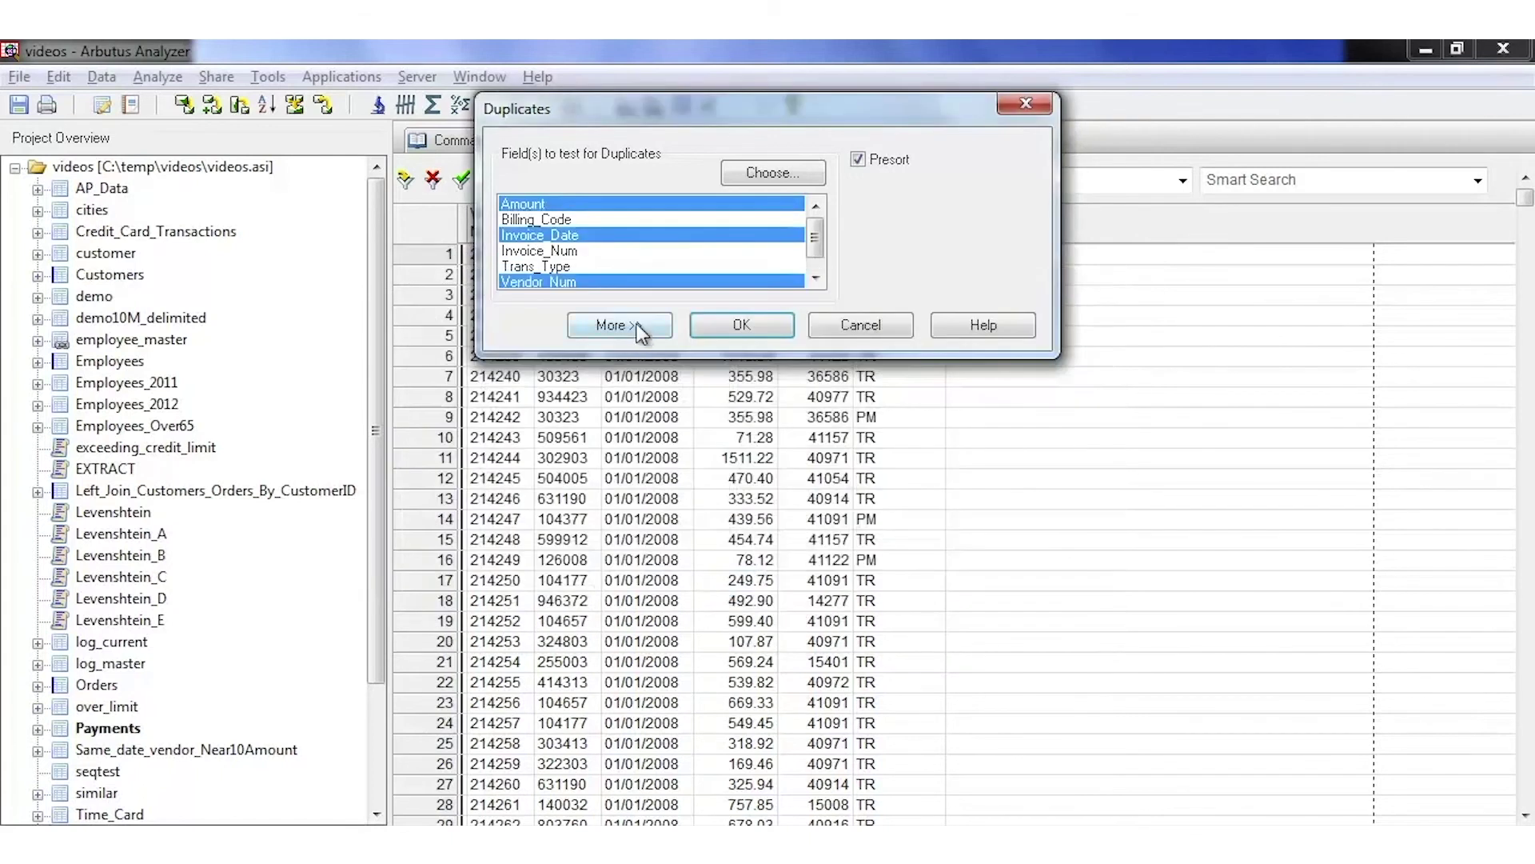
Set the last field, Invoice_Date, to match as Near with a tolerance of 7
click(640, 332)
click(805, 445)
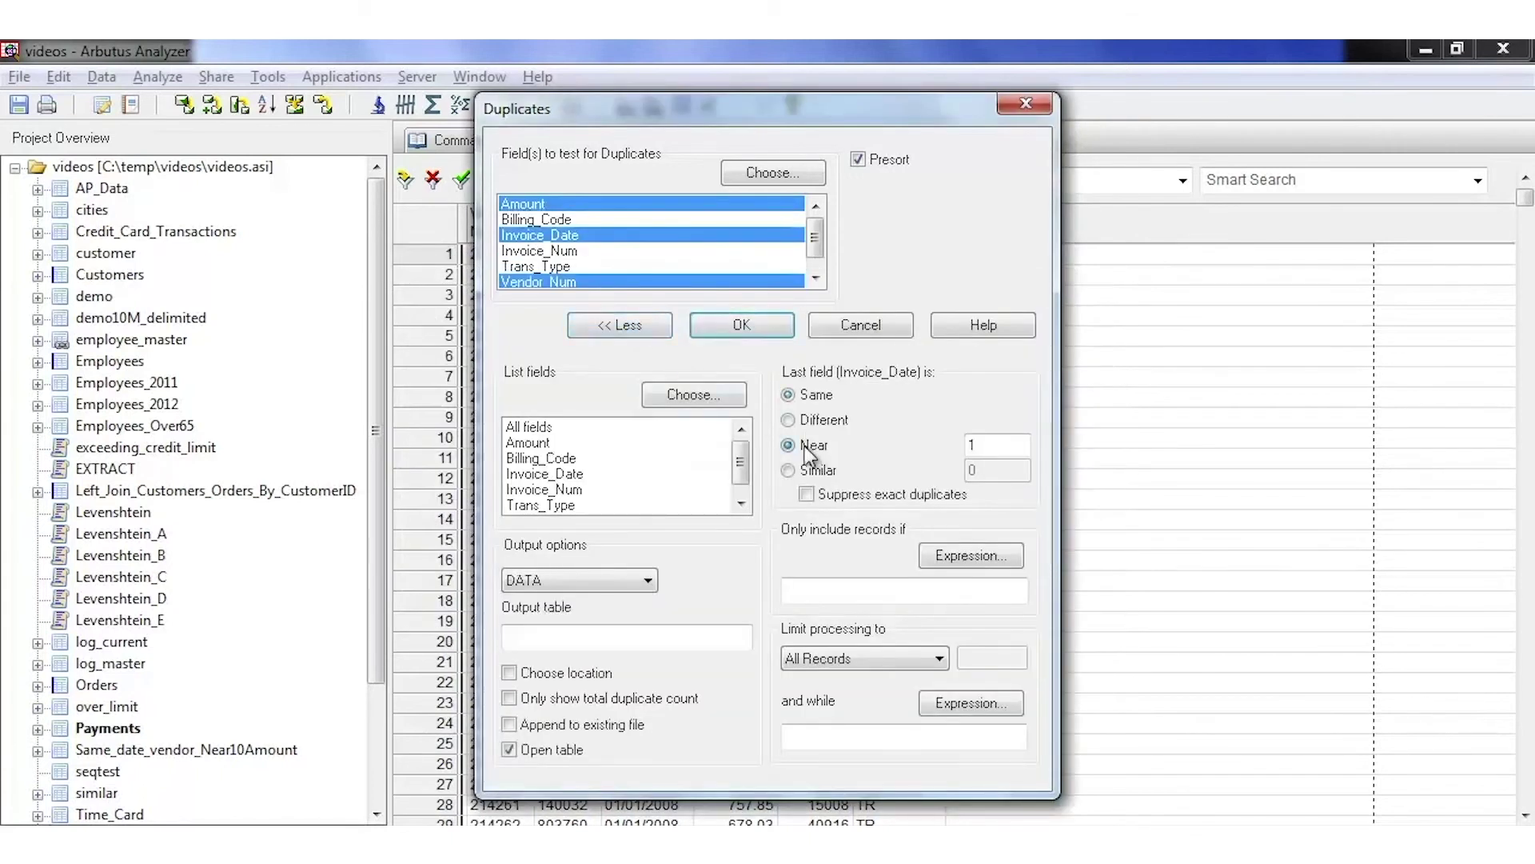
double_click(987, 444)
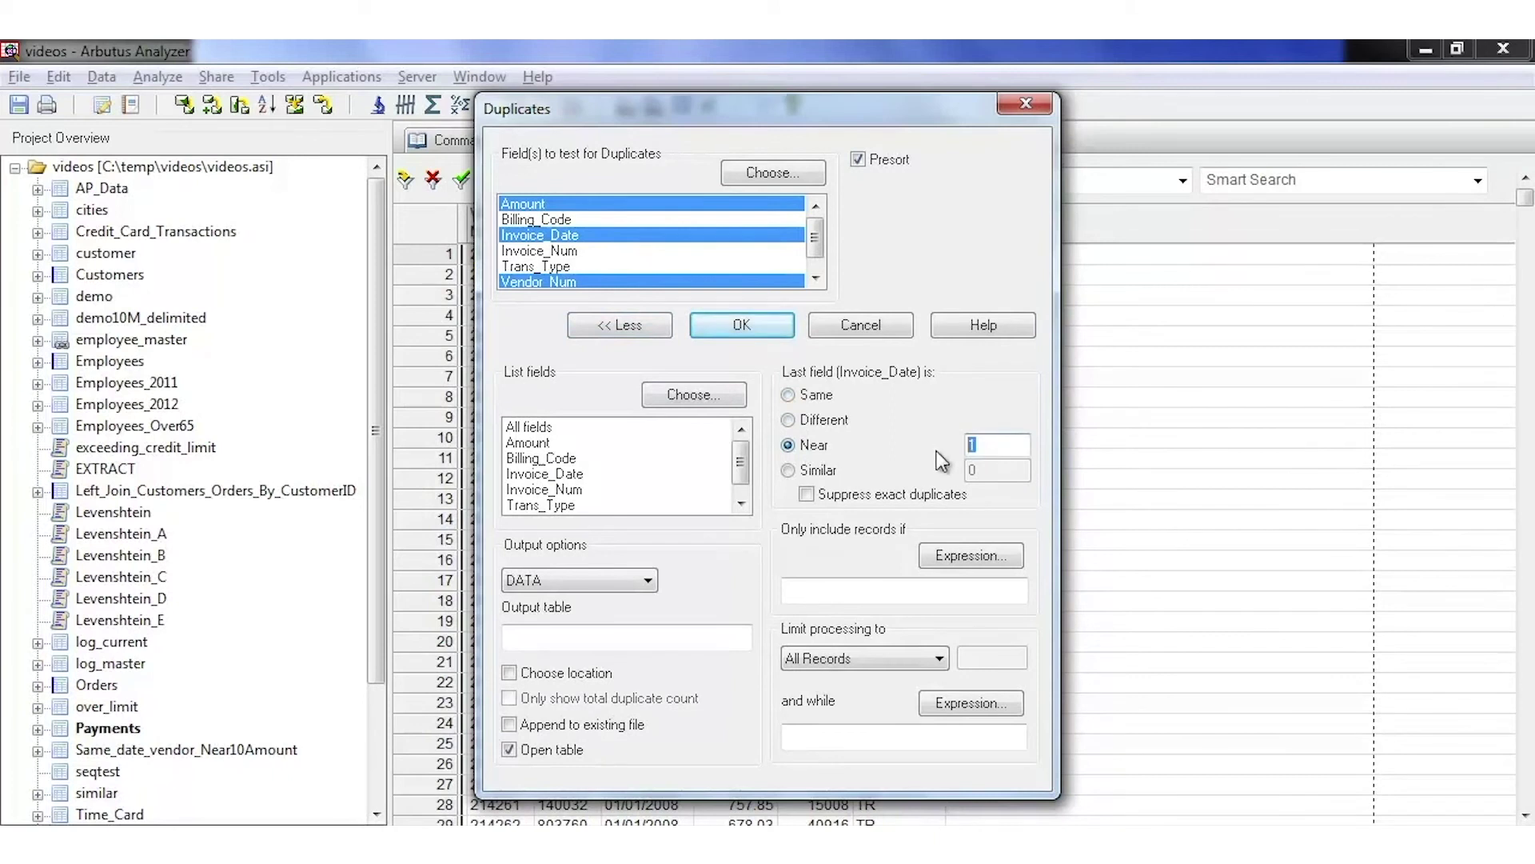
text(7)
Name the output table Same_vendor_amount_Near7Date, suppress exact duplicates and run the duplicates test
text(Same_)
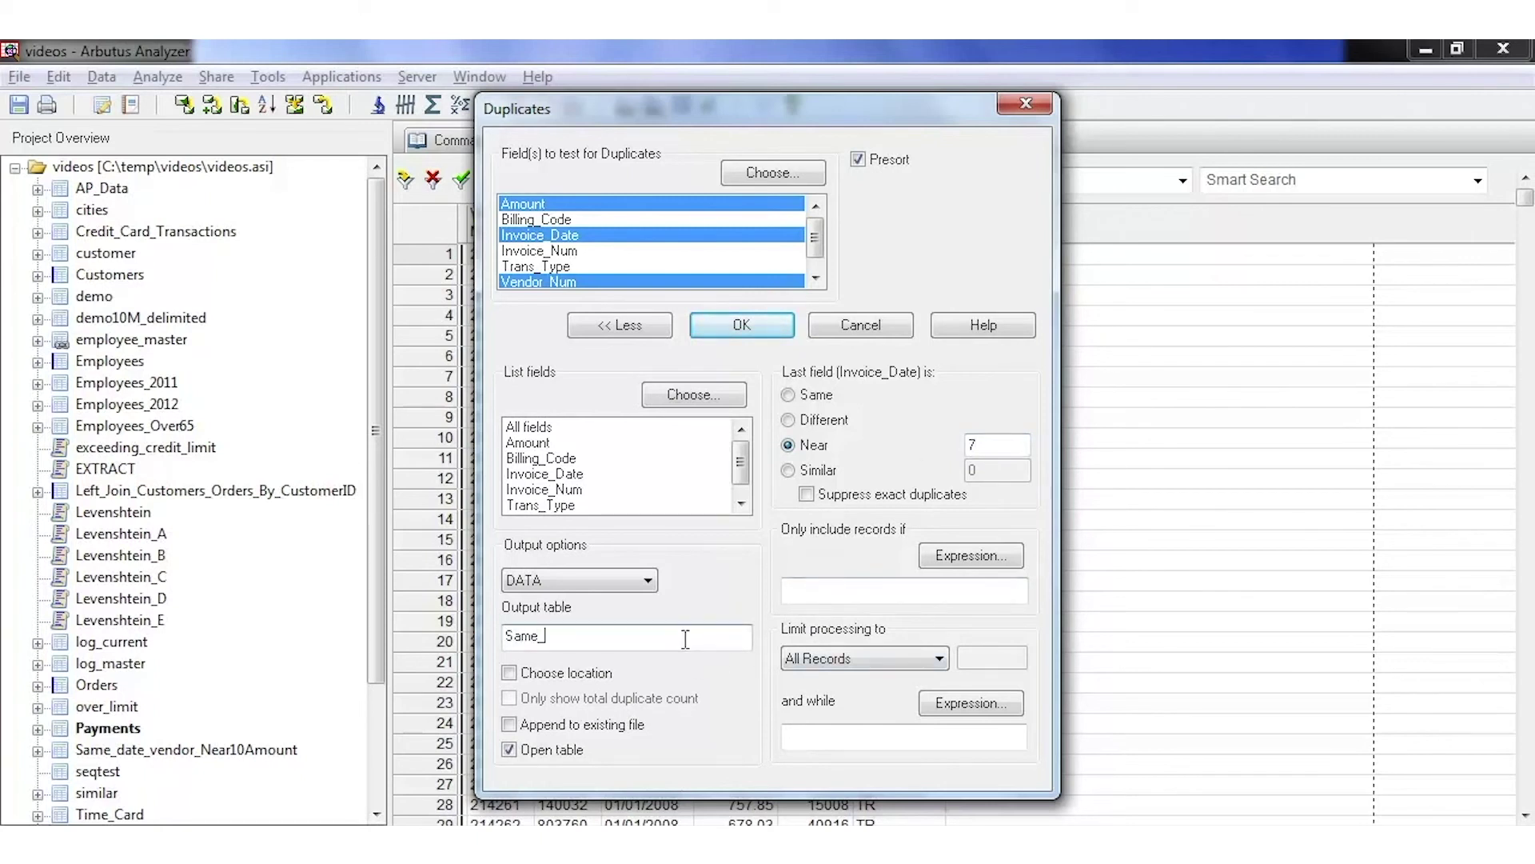
text(vendor_amount_Near7Date)
click(815, 495)
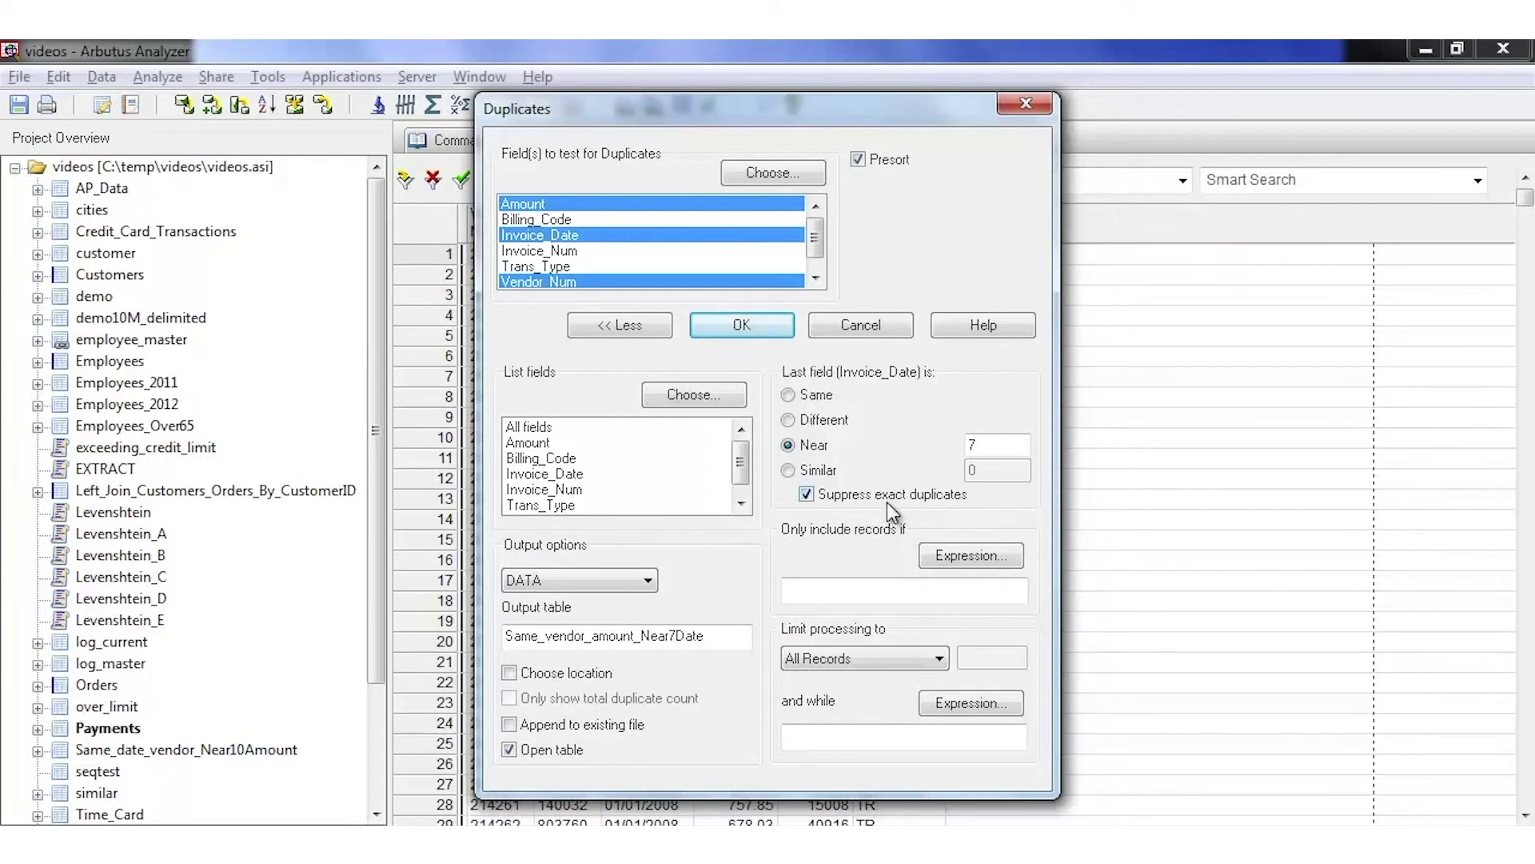
click(735, 325)
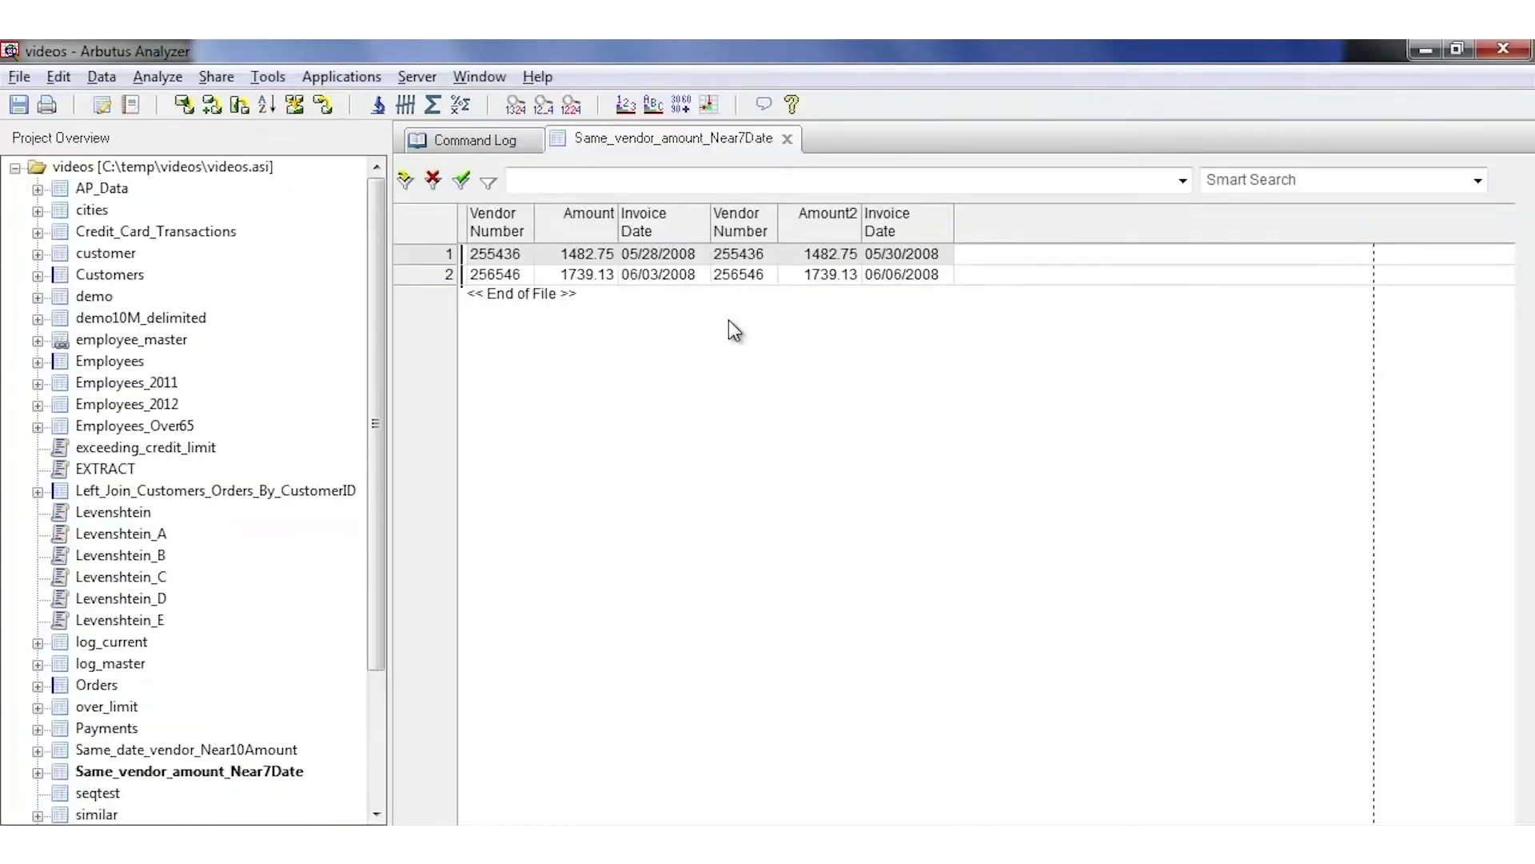
Move the second Invoice Date column directly after the first and compare the paired values in both result records
drag(910, 219, 733, 224)
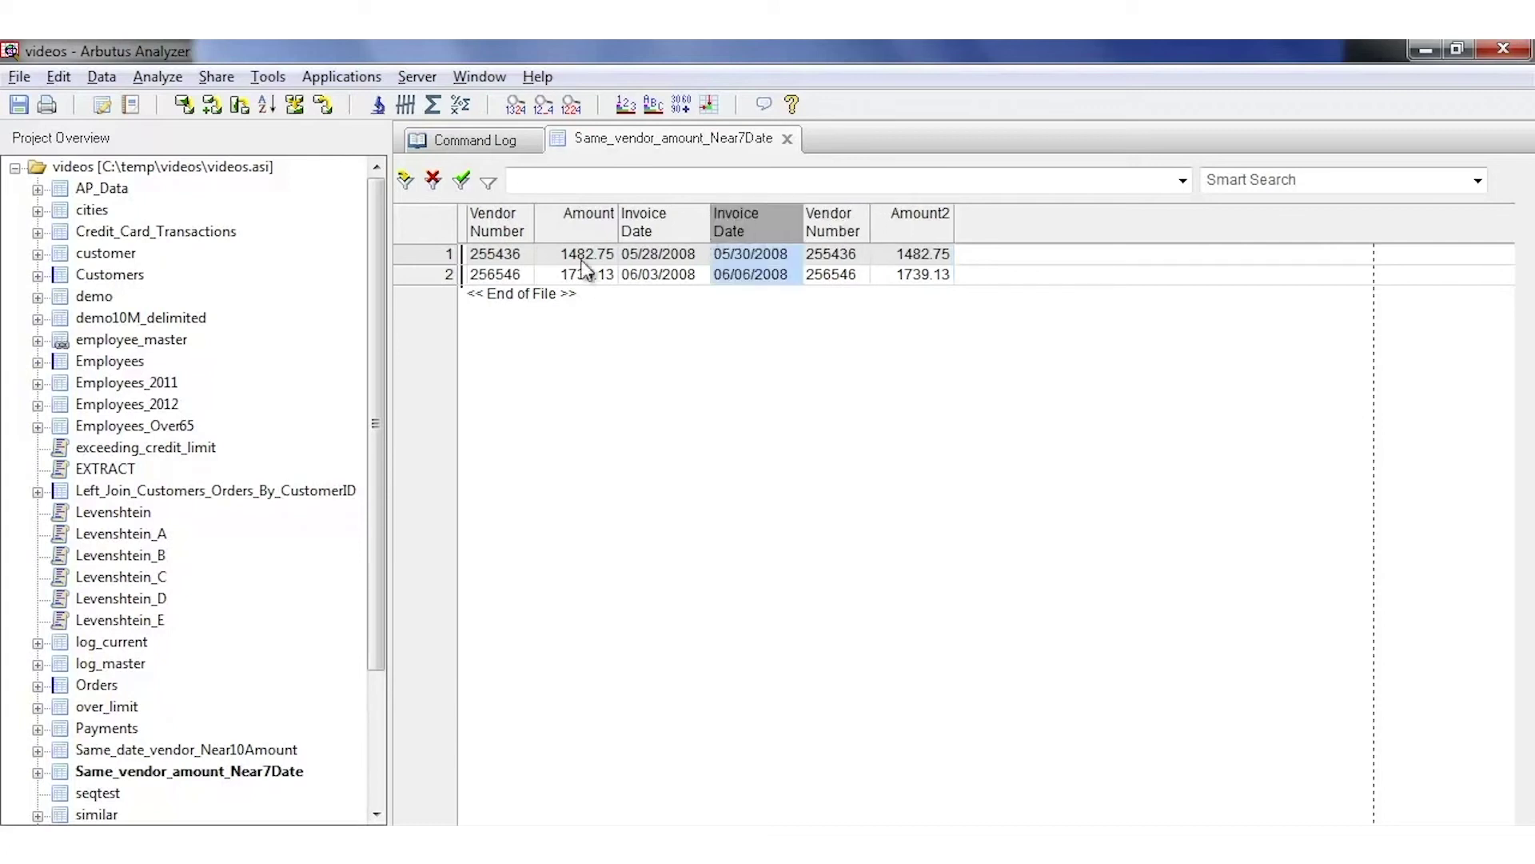
click(498, 256)
click(819, 253)
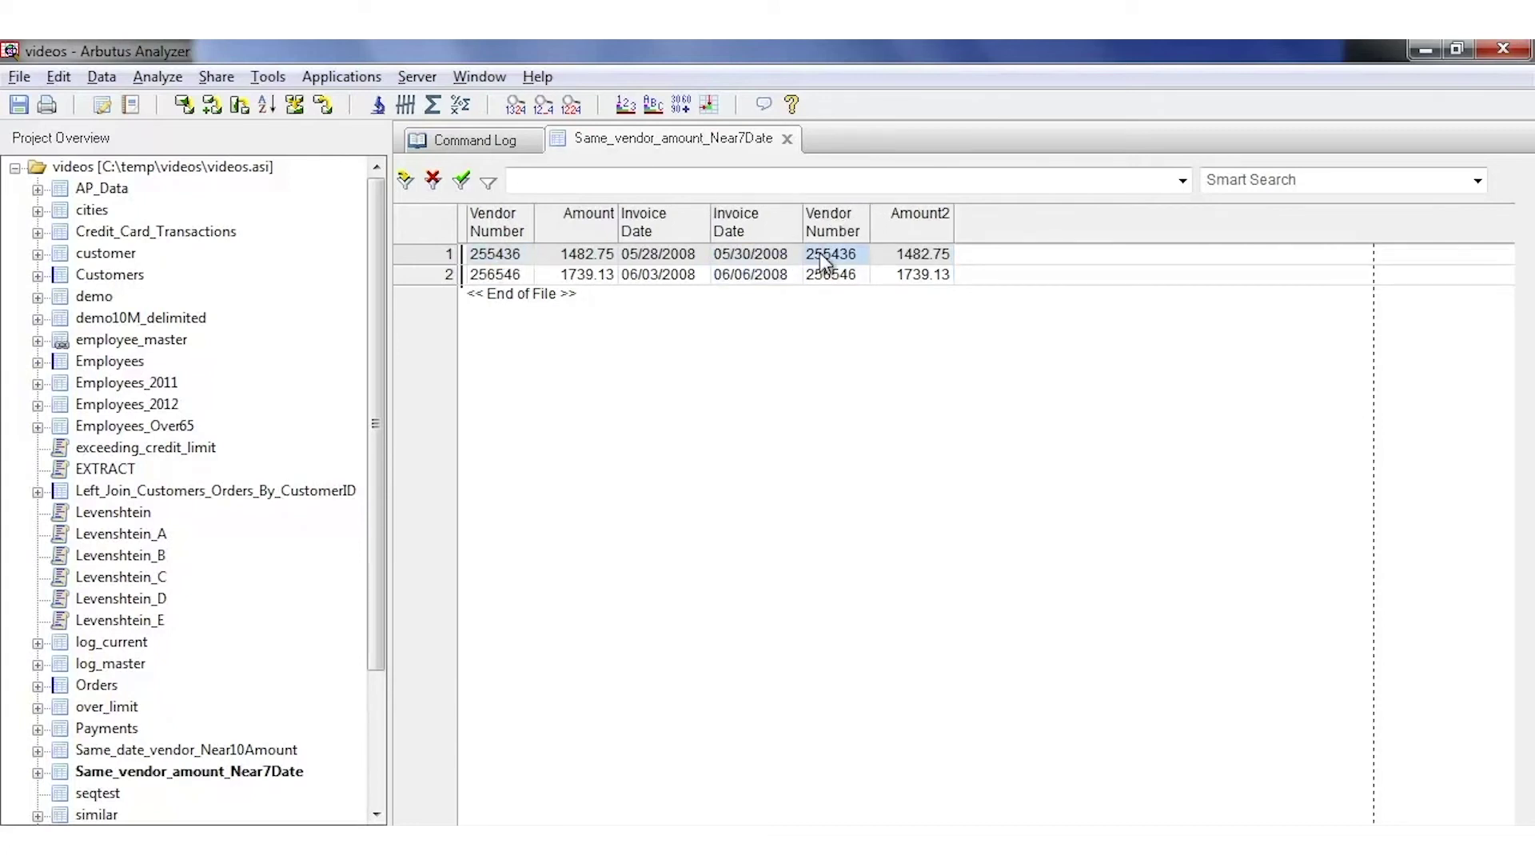
click(586, 256)
click(906, 256)
click(658, 256)
click(757, 255)
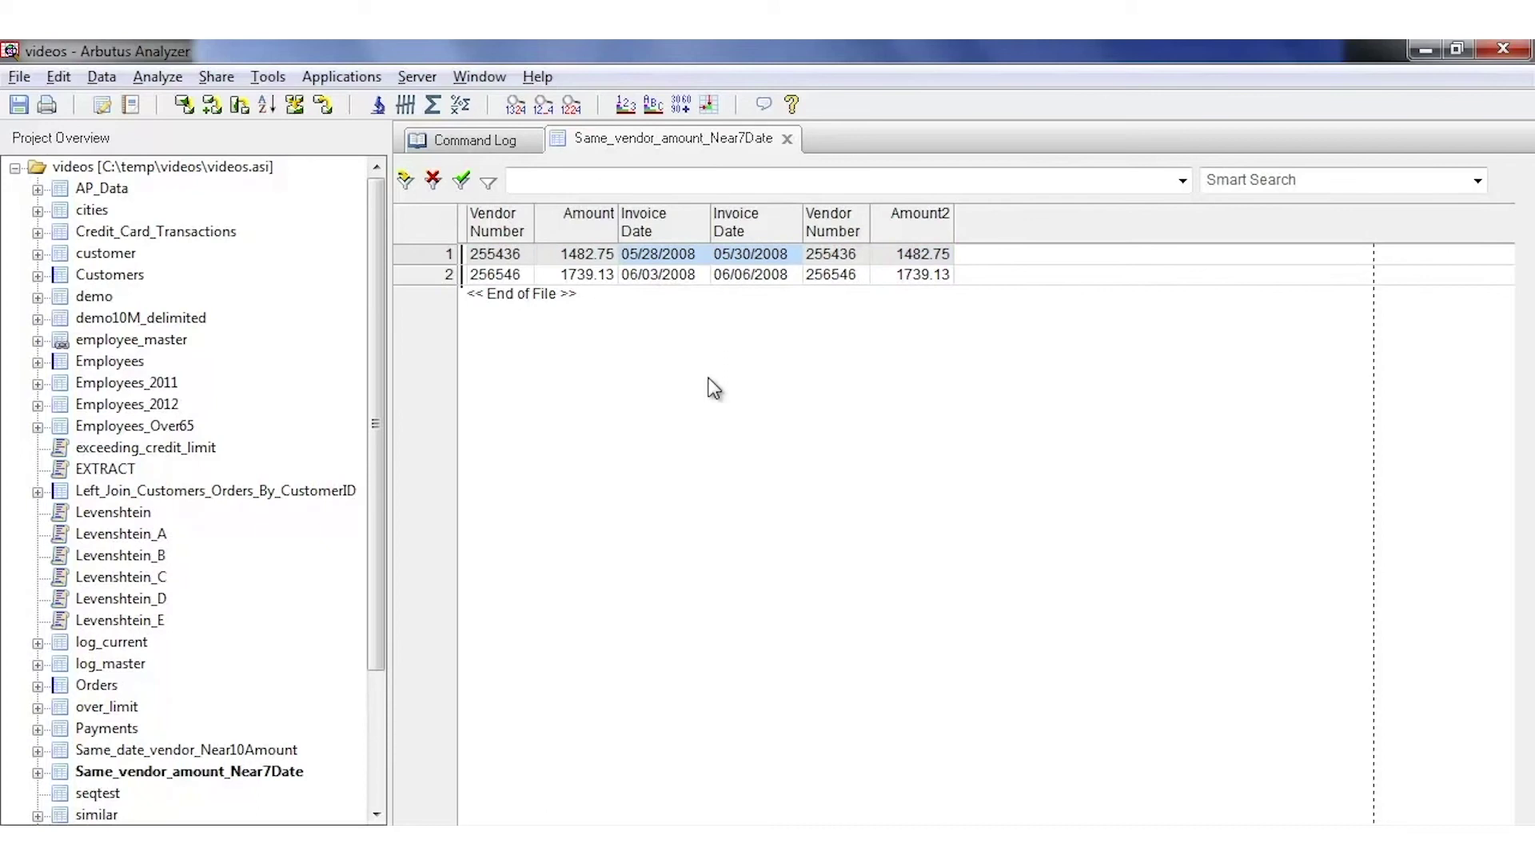
click(659, 274)
click(760, 275)
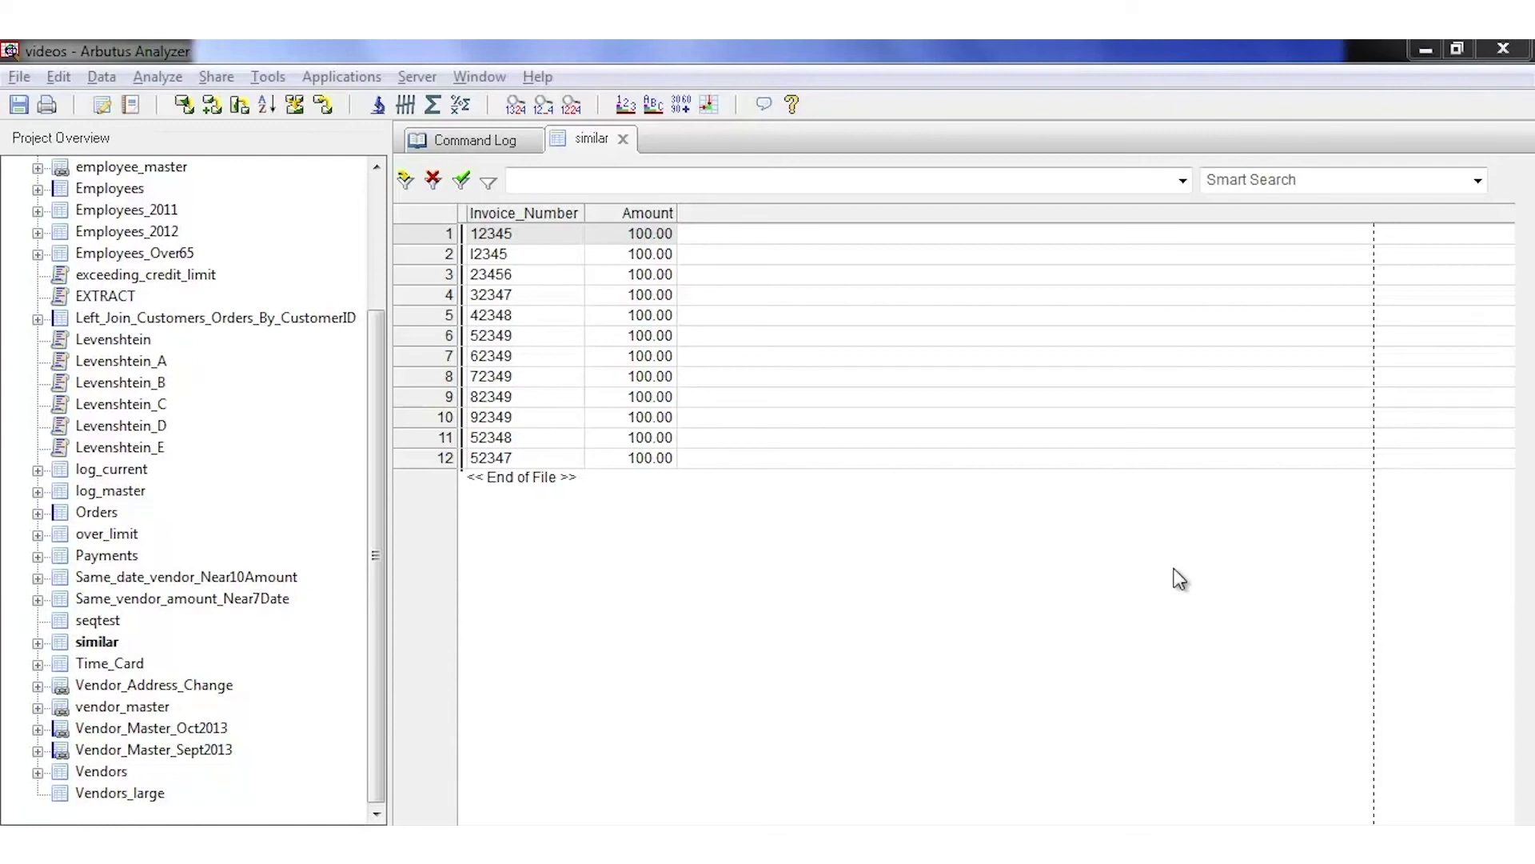
Examine the first two invoice numbers in the similar table for look-alike characters
drag(515, 235, 525, 260)
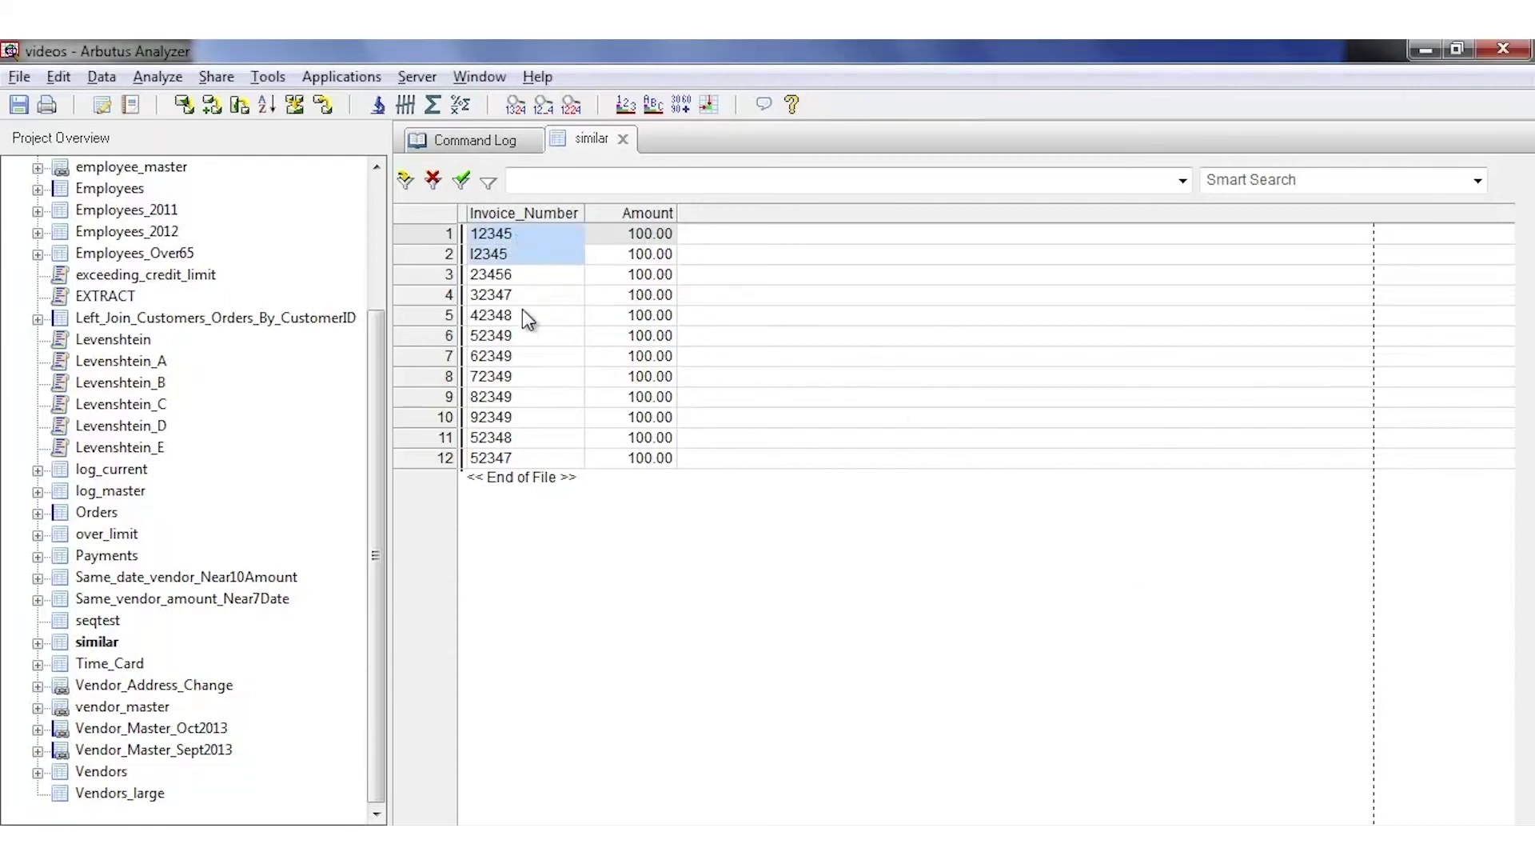
click(484, 257)
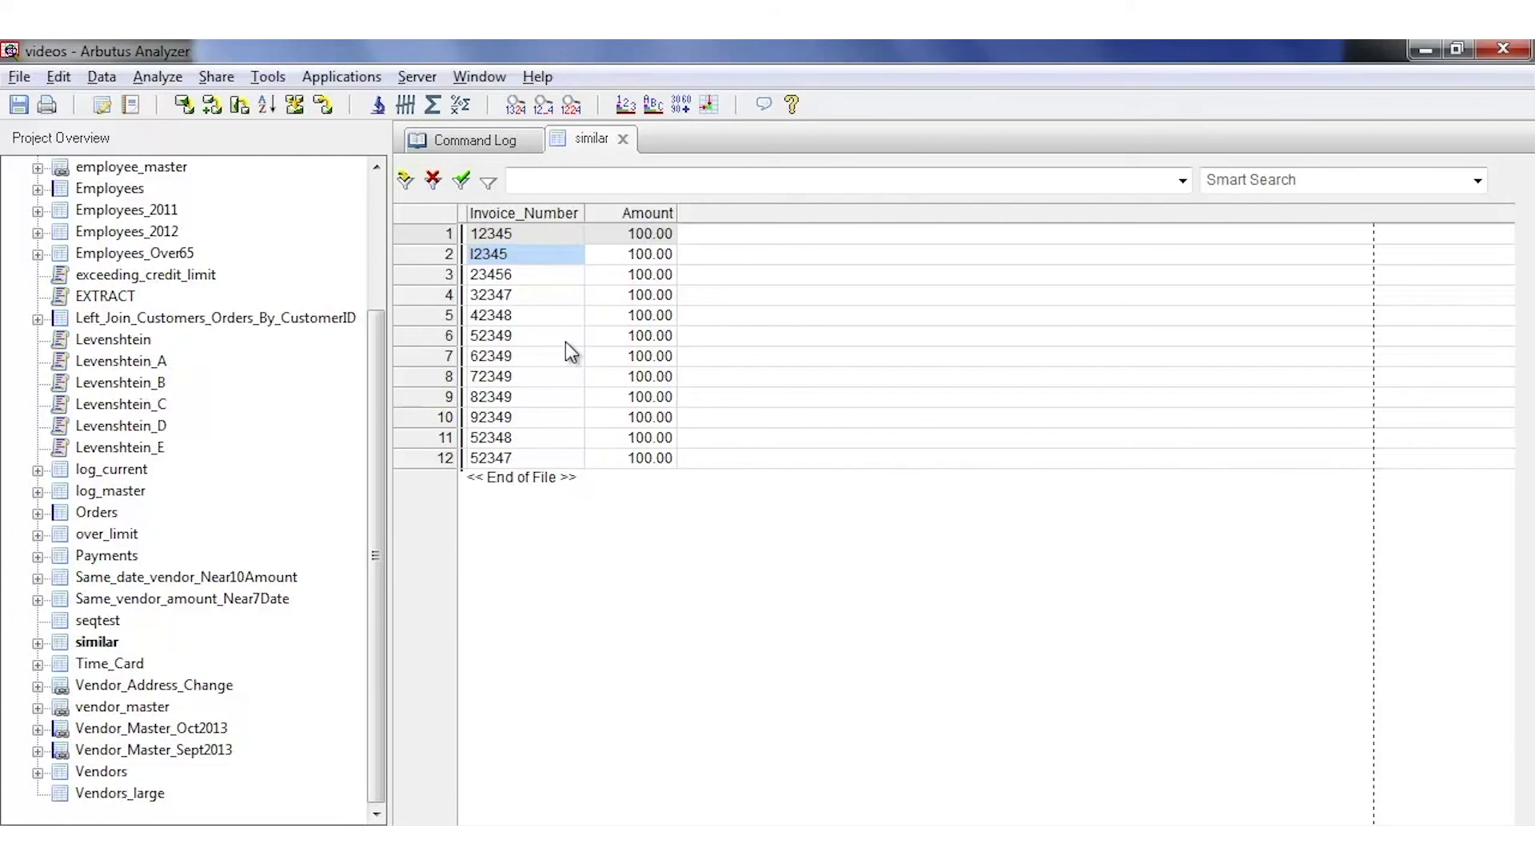
click(410, 232)
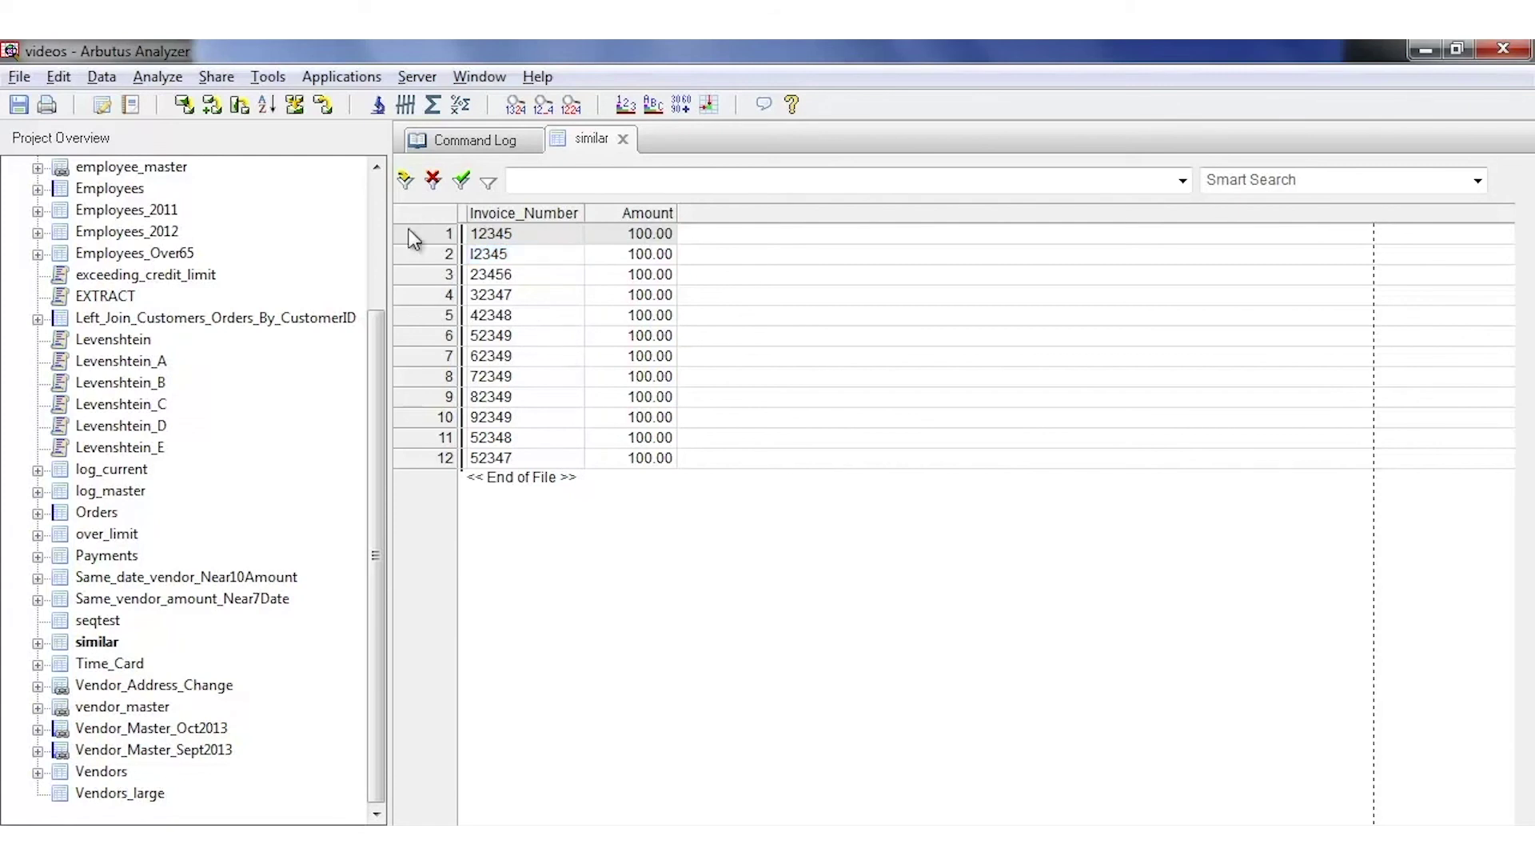
Set up a duplicates test on Invoice_Number in the similar table, matching as Similar with a value of 0 and suppressing exact duplicates
drag(373, 343, 377, 174)
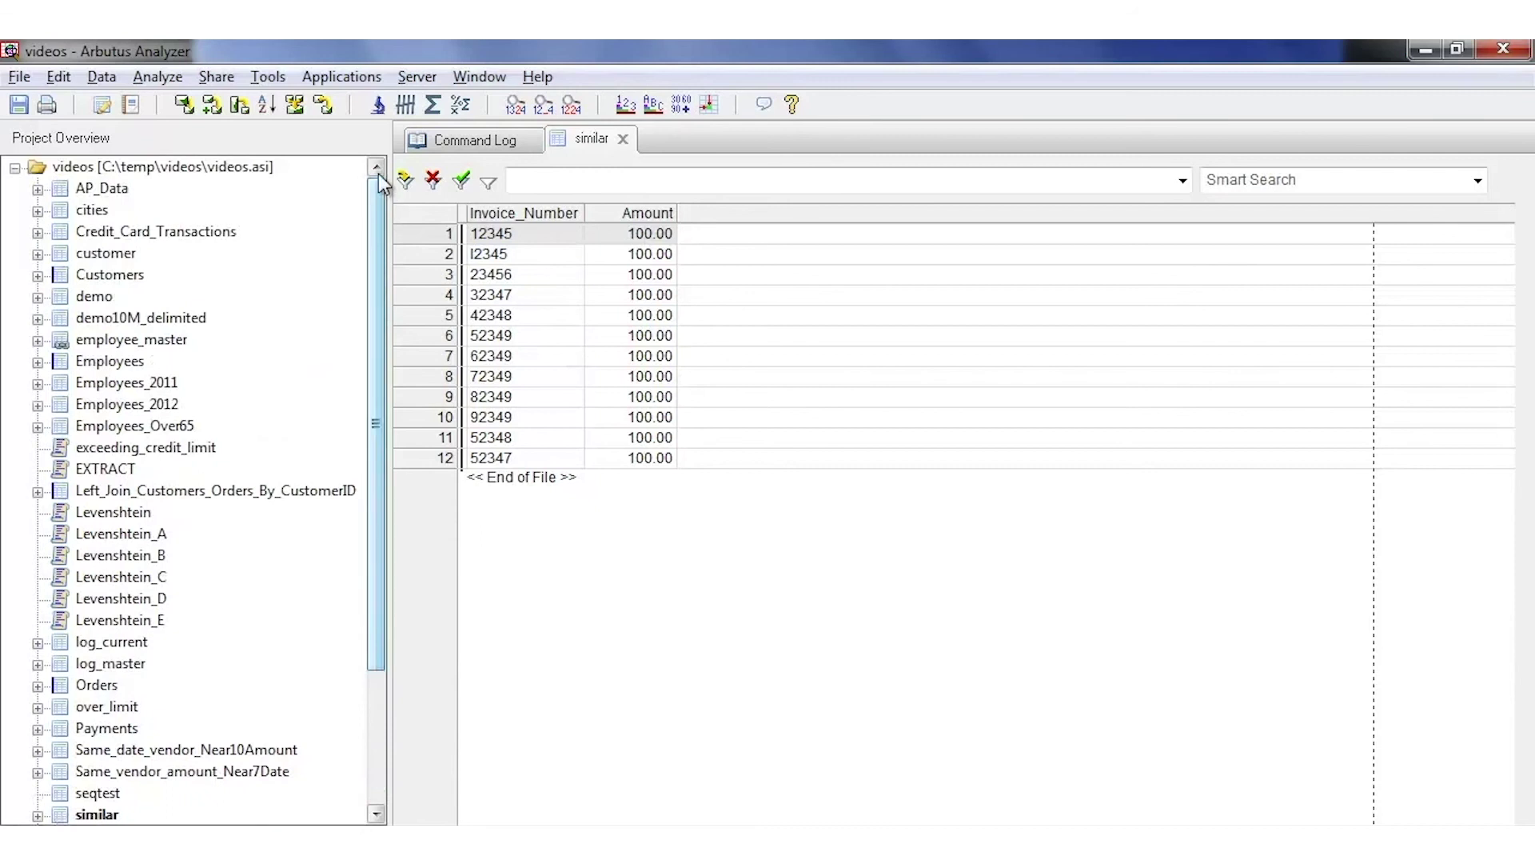
click(158, 77)
click(213, 438)
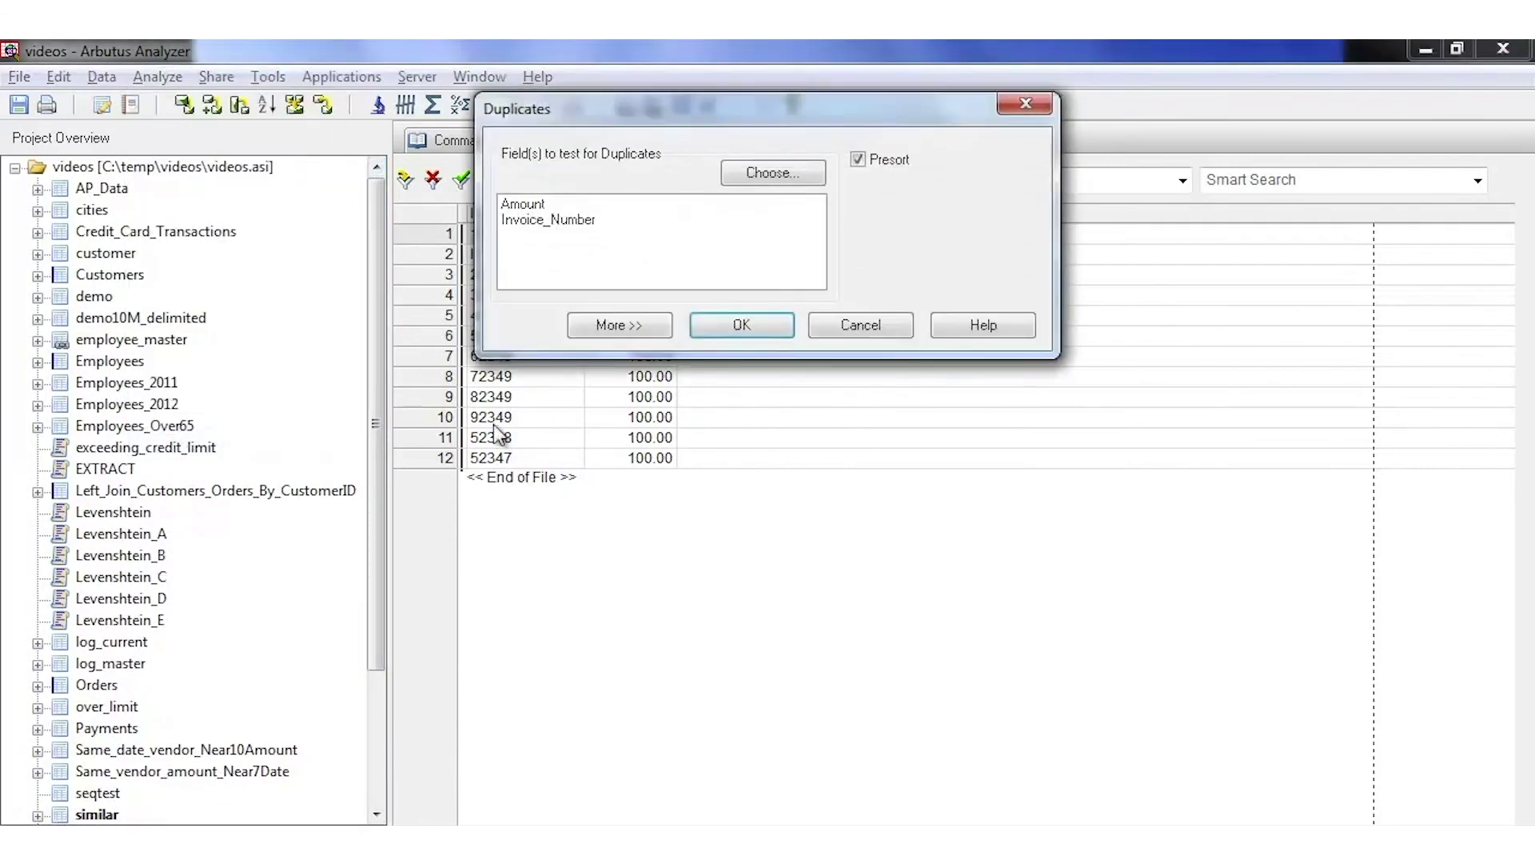
click(536, 222)
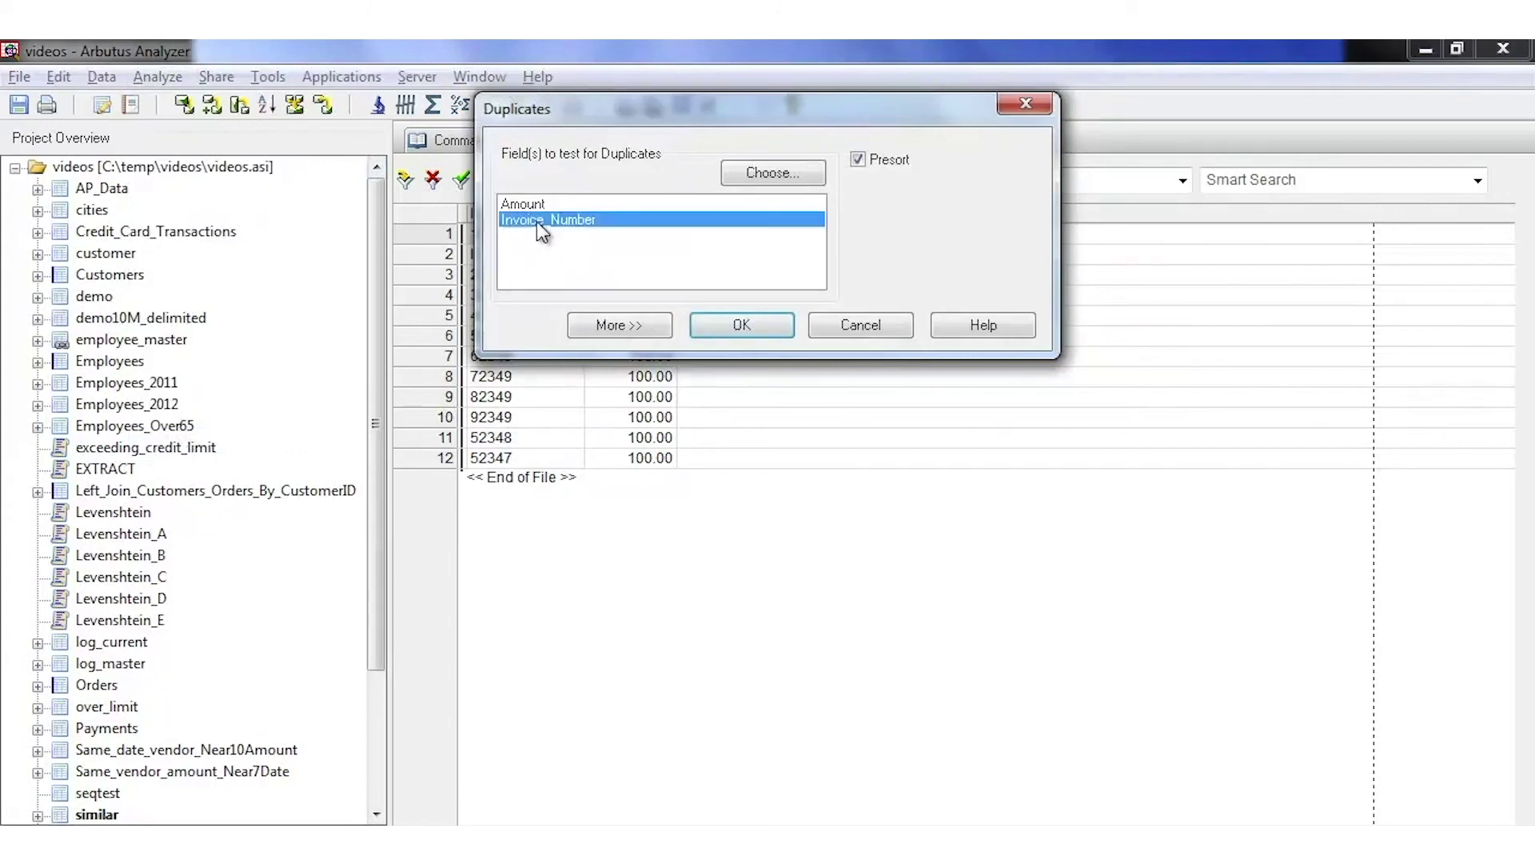
click(630, 319)
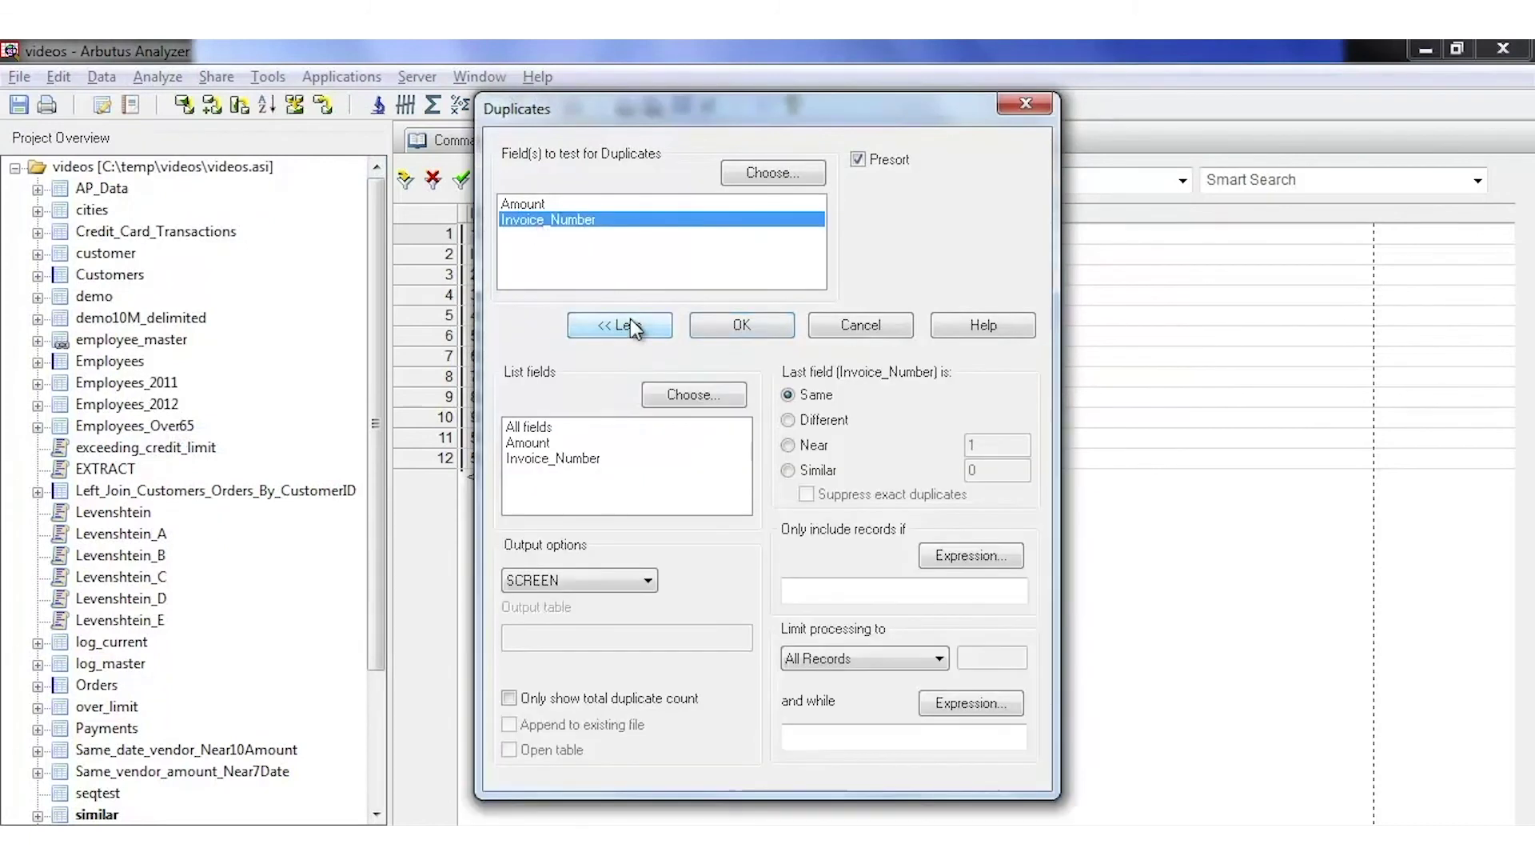
click(828, 471)
click(807, 494)
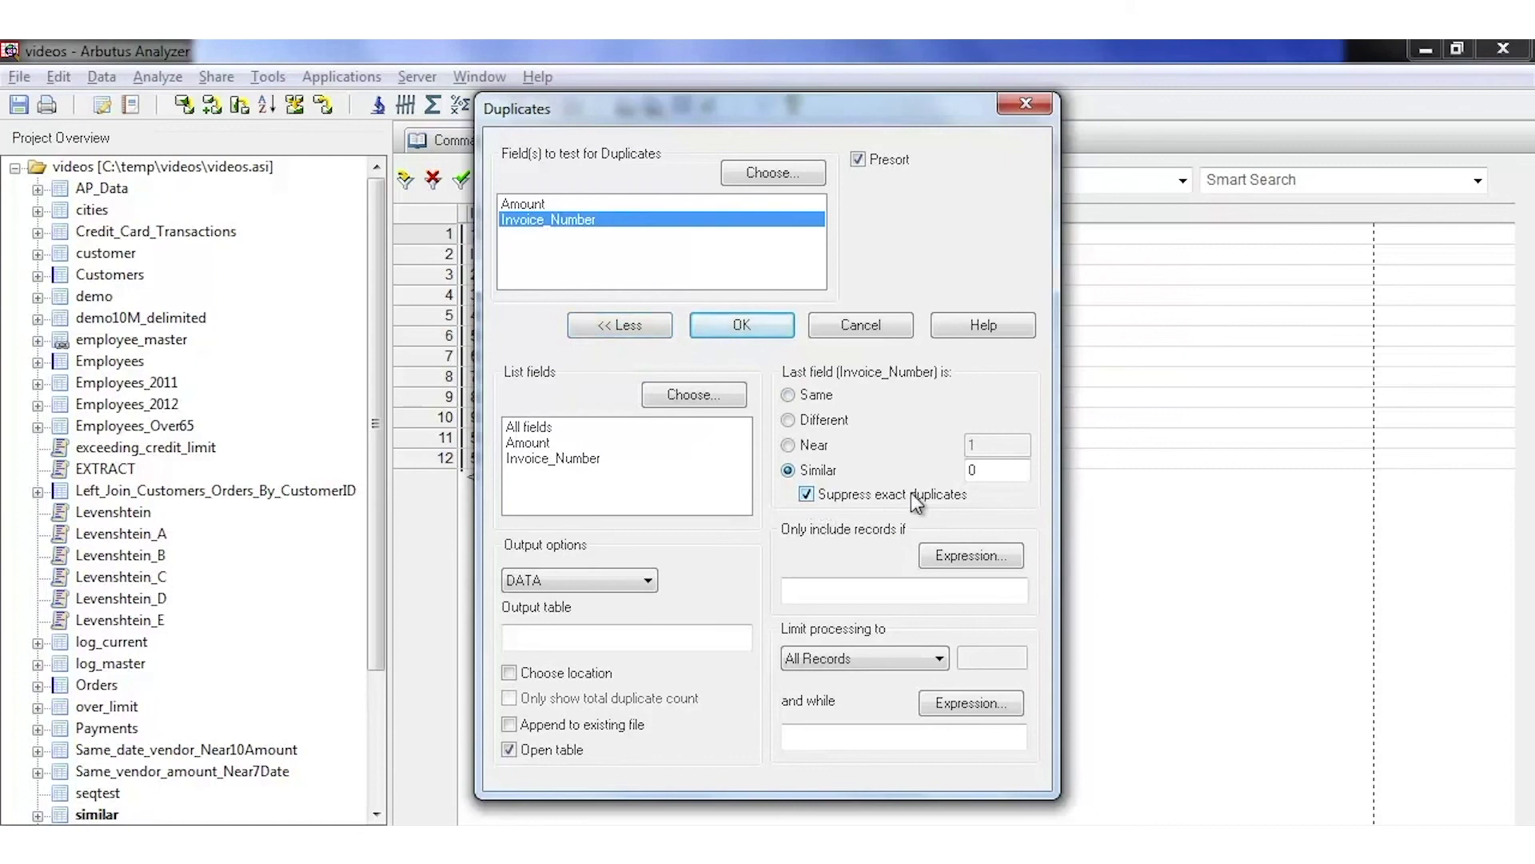
click(987, 472)
drag(986, 471, 951, 480)
Name the output table Invoice_Number_Similar0, run the duplicates test and review the matched pair of invoice numbers
click(671, 629)
text(Invoice_Number_Similar)
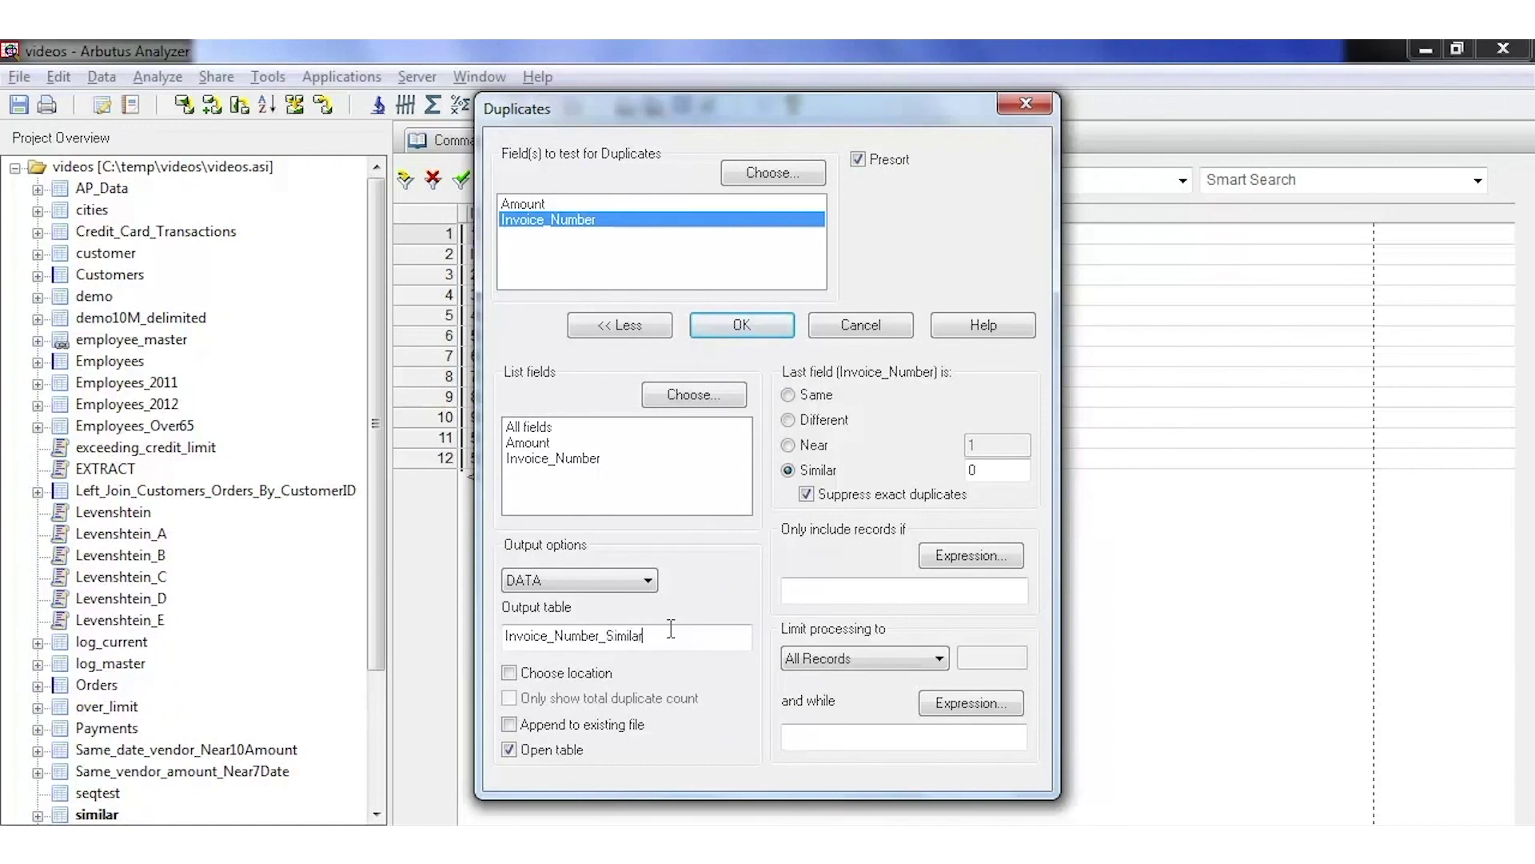
text(0)
click(743, 326)
drag(504, 240, 616, 237)
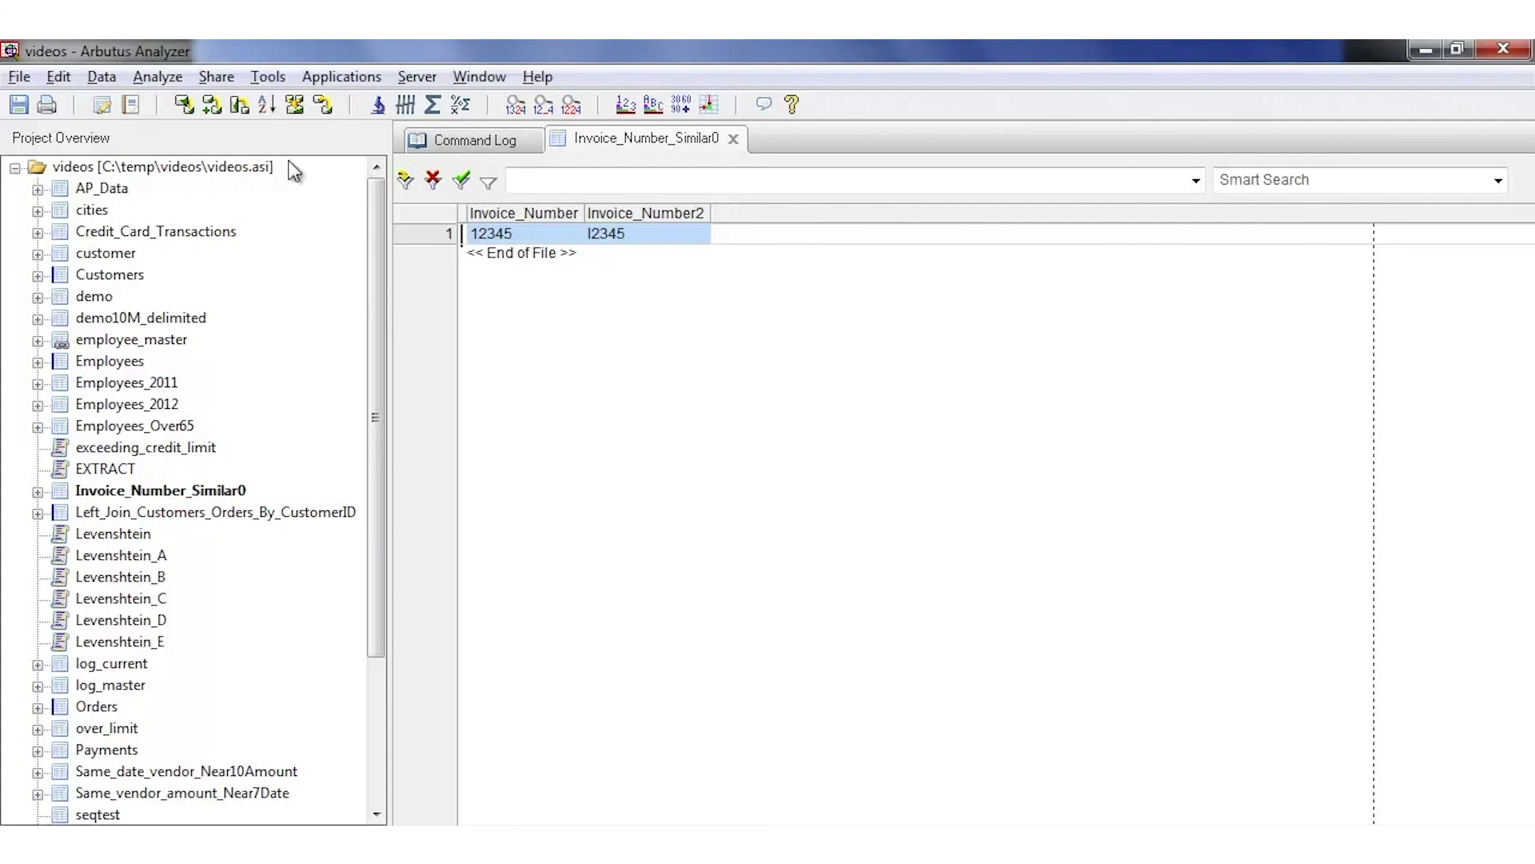
Start another duplicates test on the Invoice_Number_Similar0 table, trying Near and choosing Similar as the last field's match type
click(160, 78)
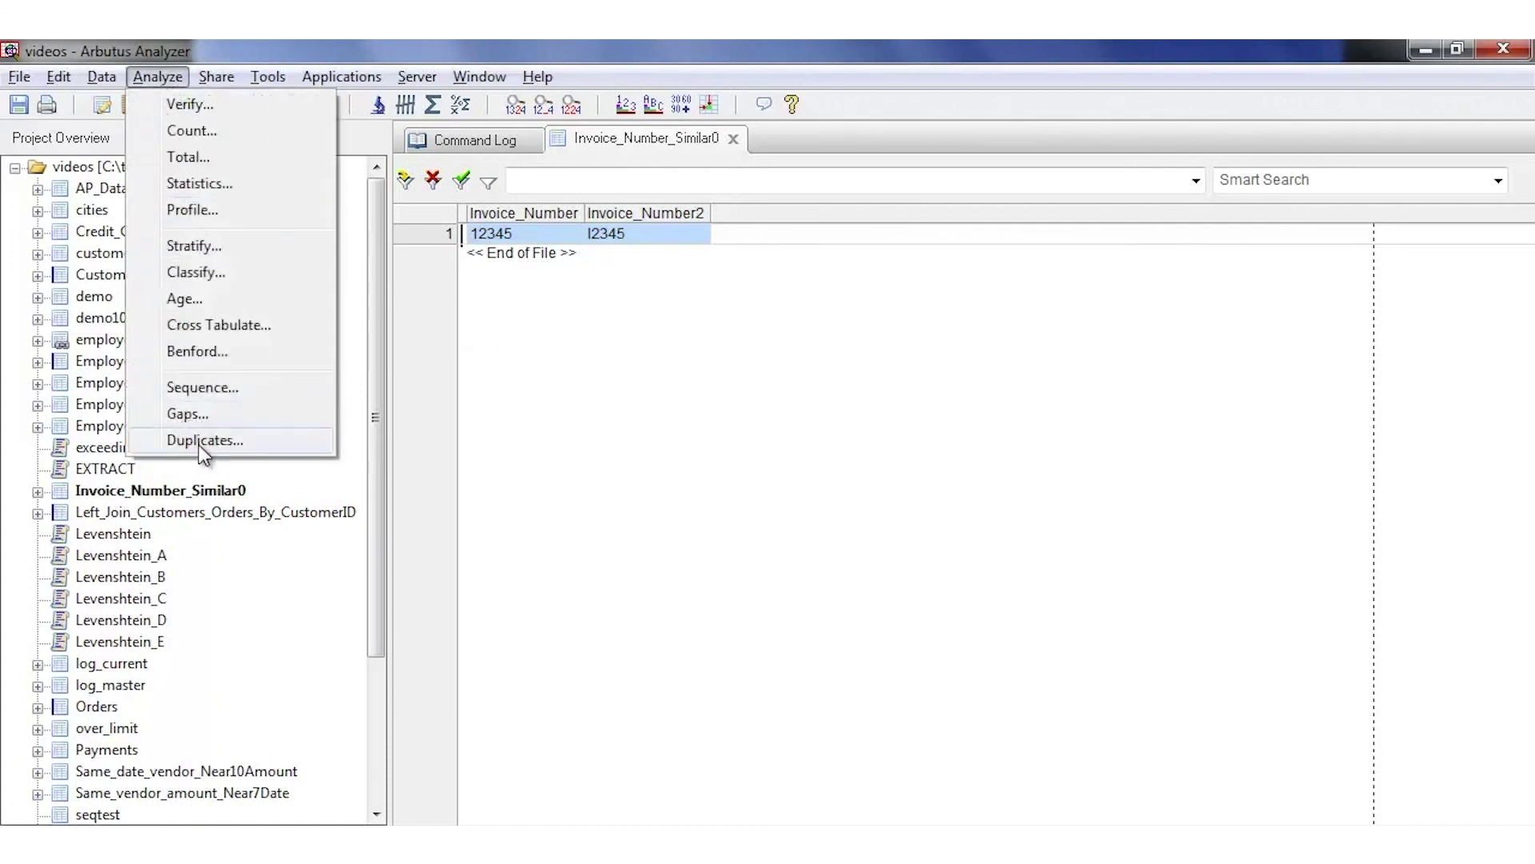
click(198, 443)
click(603, 326)
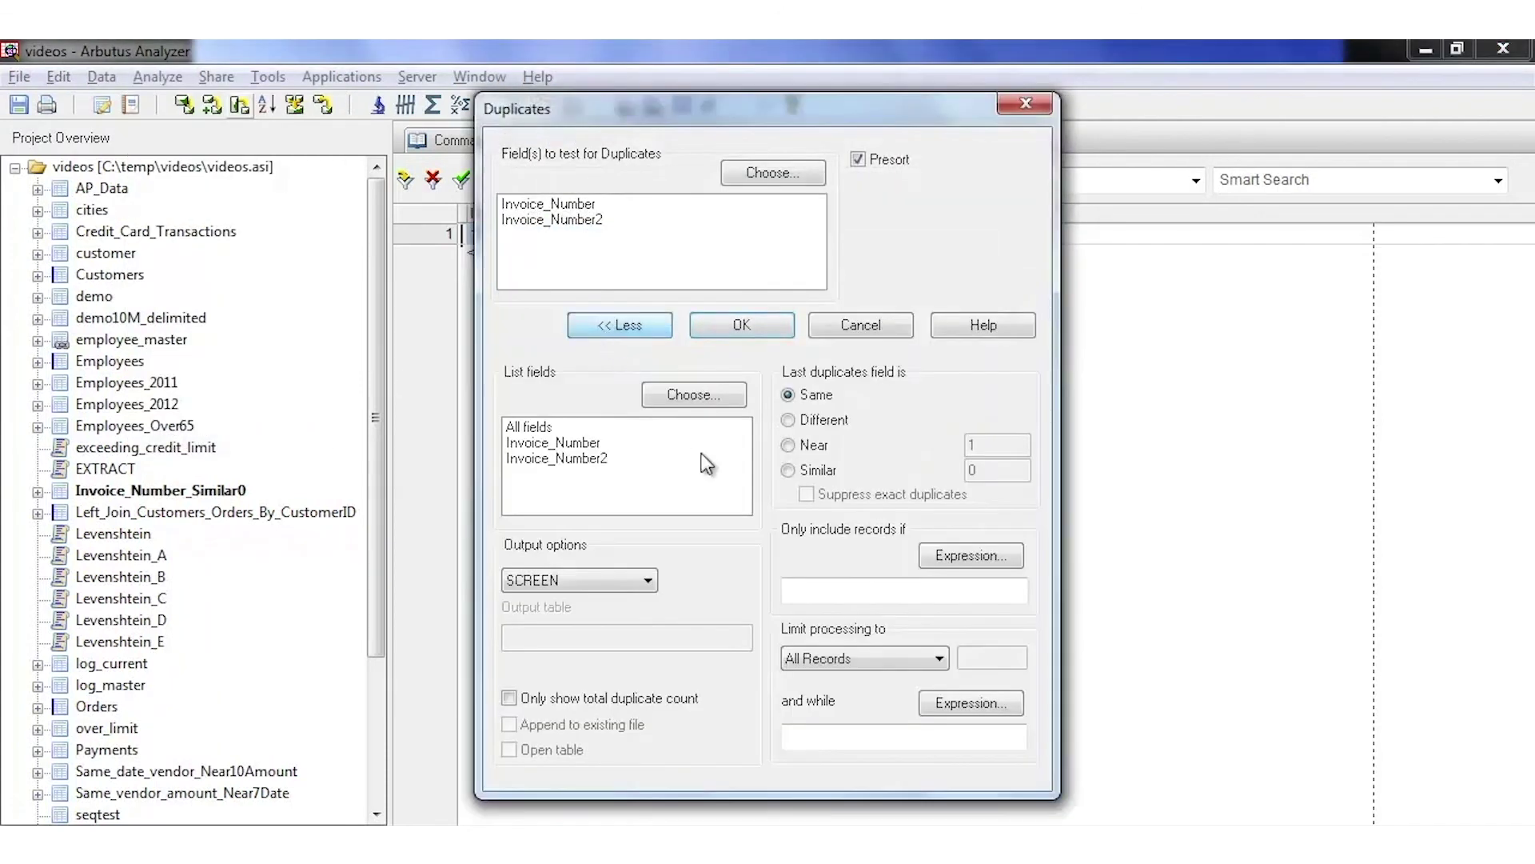
click(798, 448)
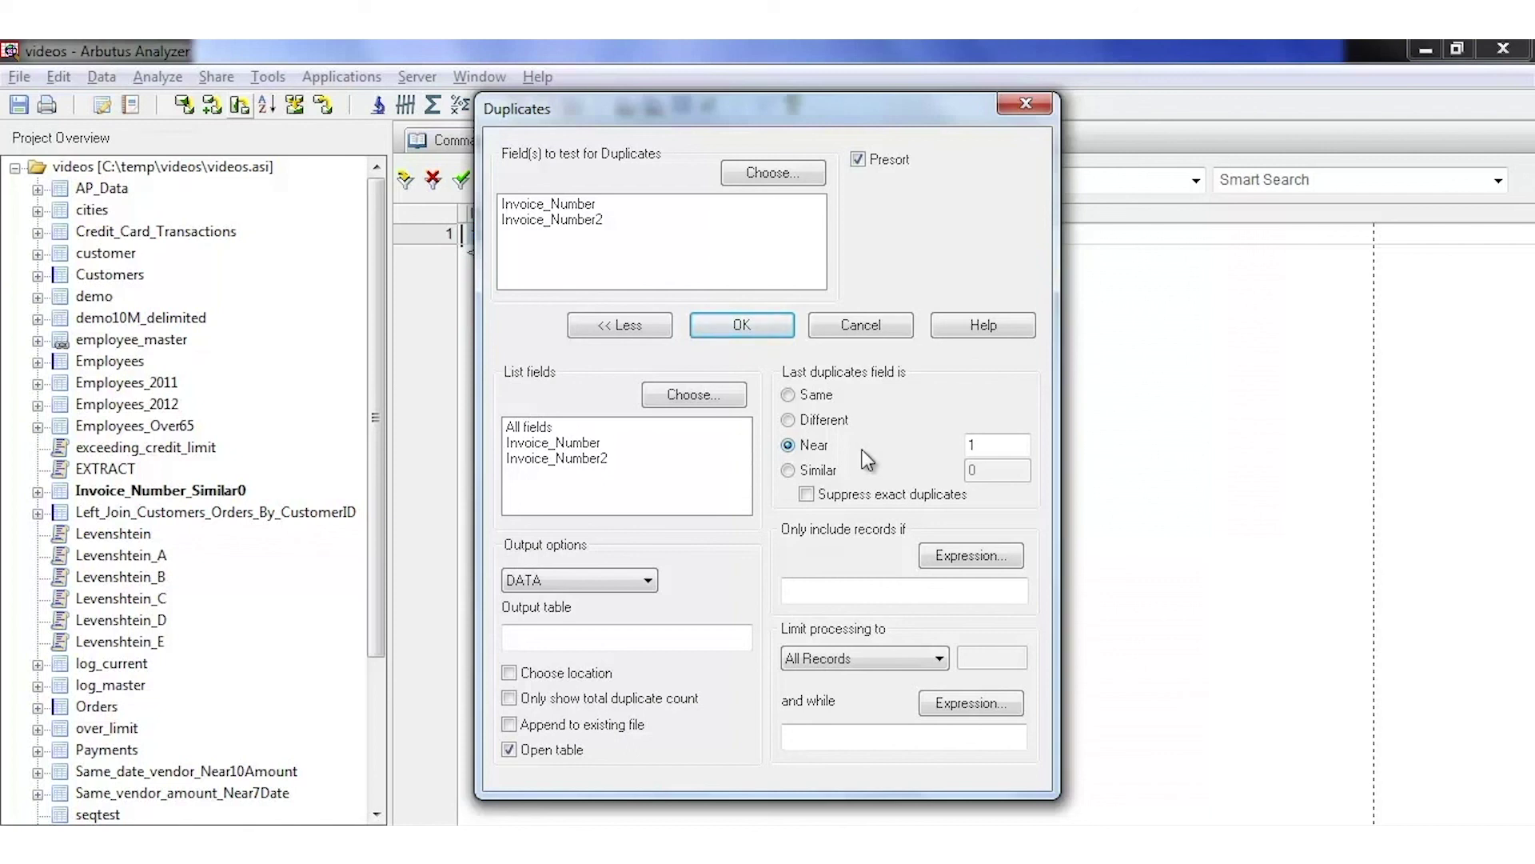
click(814, 478)
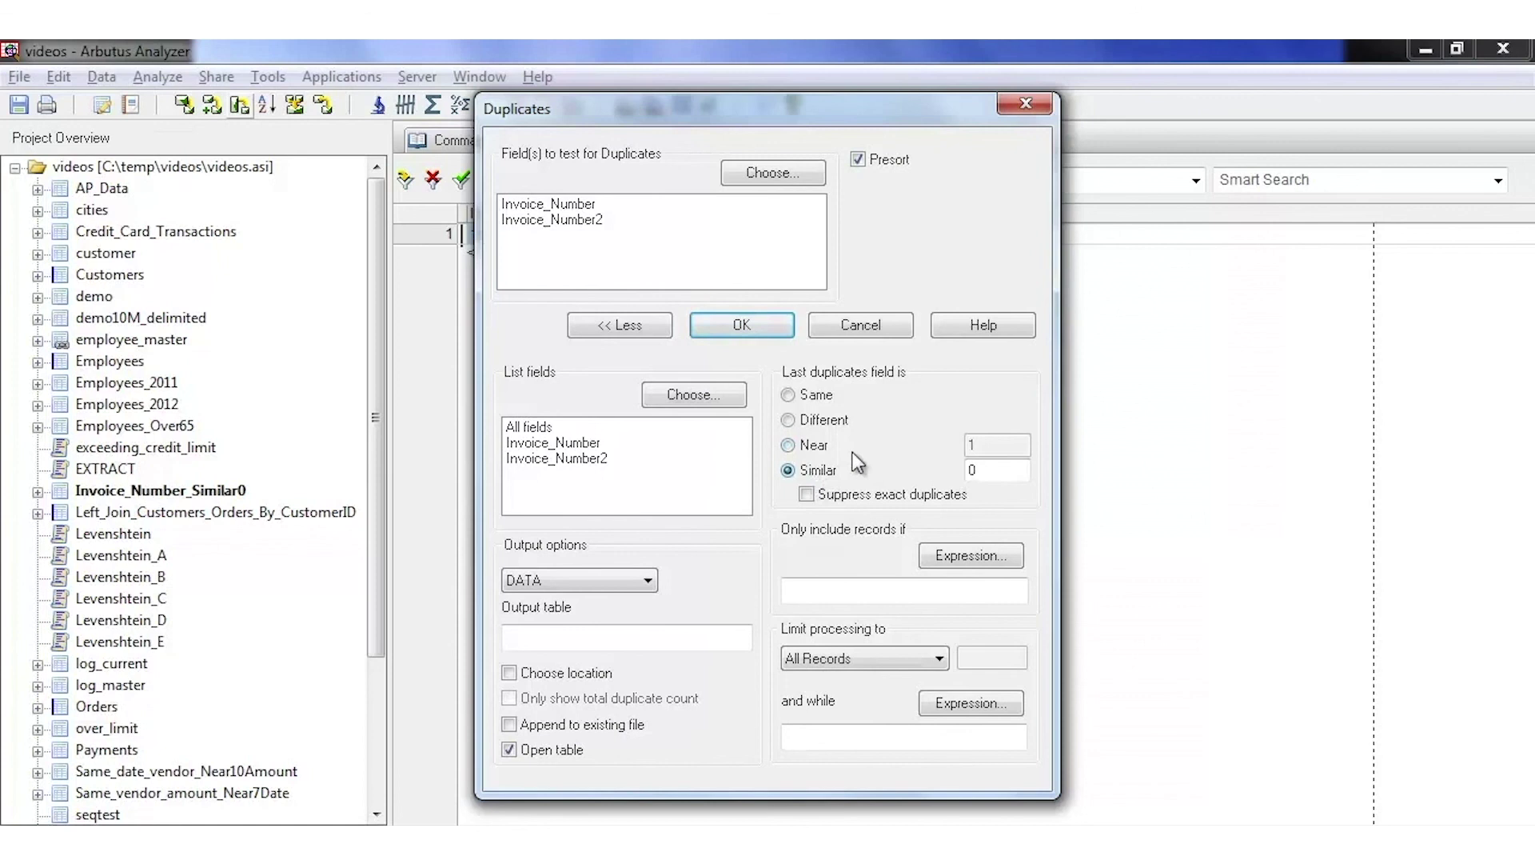